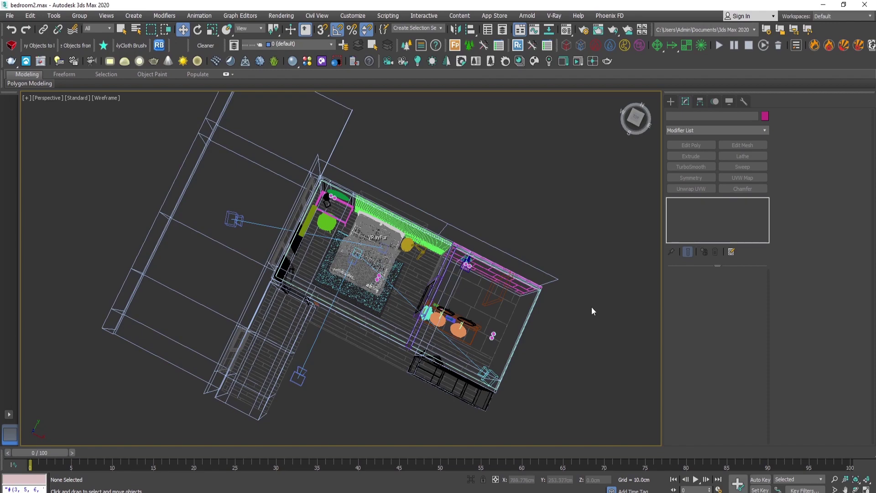
- Orbit the Perspective view slightly to reframe the wireframe bedroom
{"action": "middle_click_drag", "start_coordinate": [585, 332], "coordinate": [637, 325]}
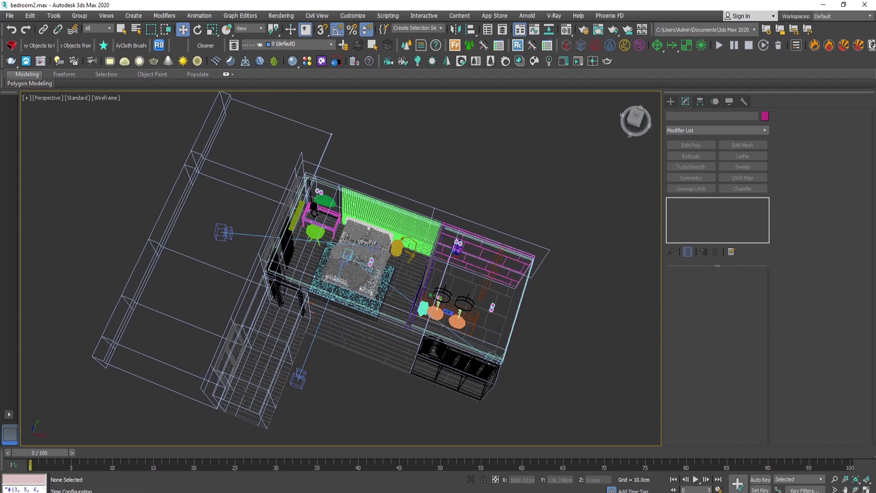
{"action": "left_click", "coordinate": [719, 490]}
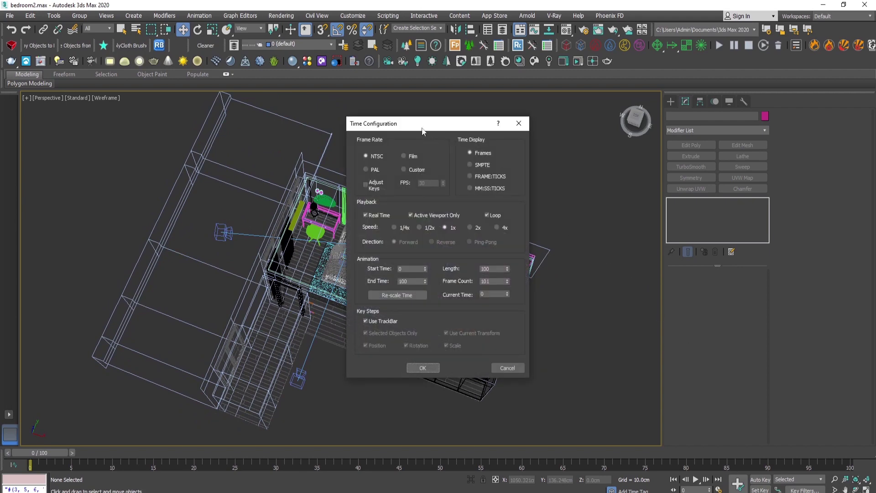
- Move the Time Configuration dialog to the right, clear of the bedroom model
{"action": "left_click_drag", "start_coordinate": [423, 122], "coordinate": [397, 122]}
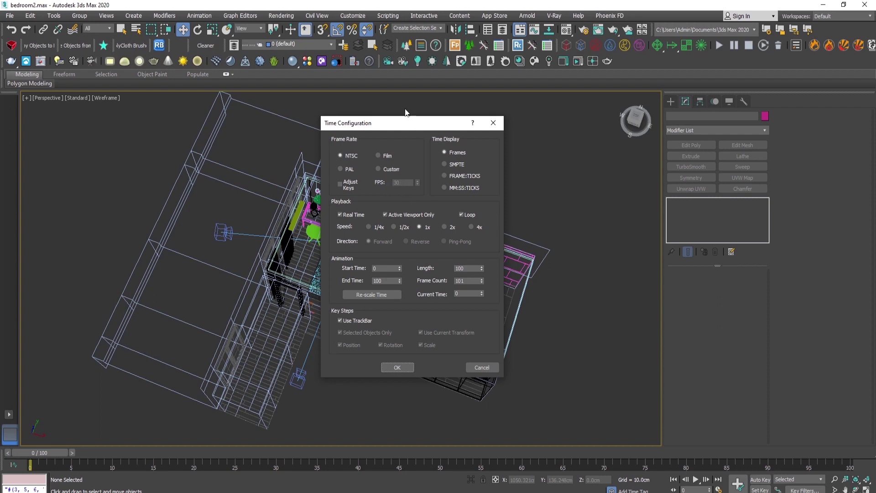
{"action": "left_click_drag", "start_coordinate": [386, 122], "coordinate": [441, 119]}
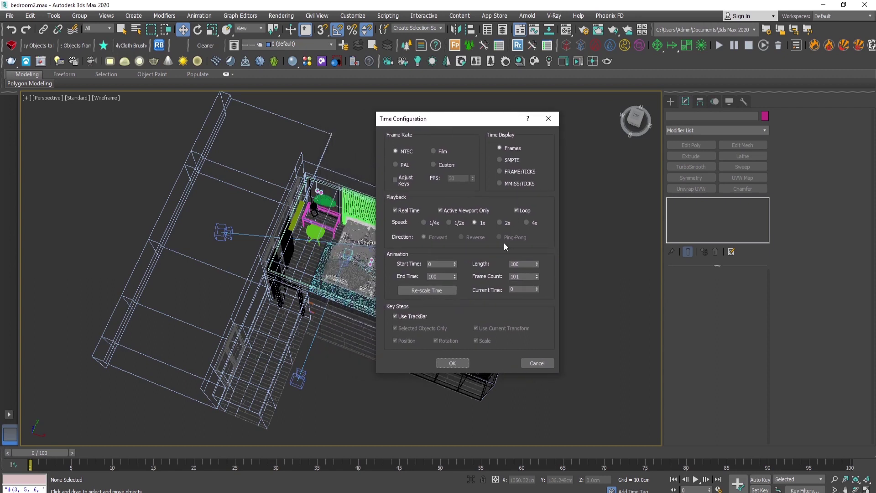
{"action": "left_click_drag", "start_coordinate": [436, 123], "coordinate": [594, 119]}
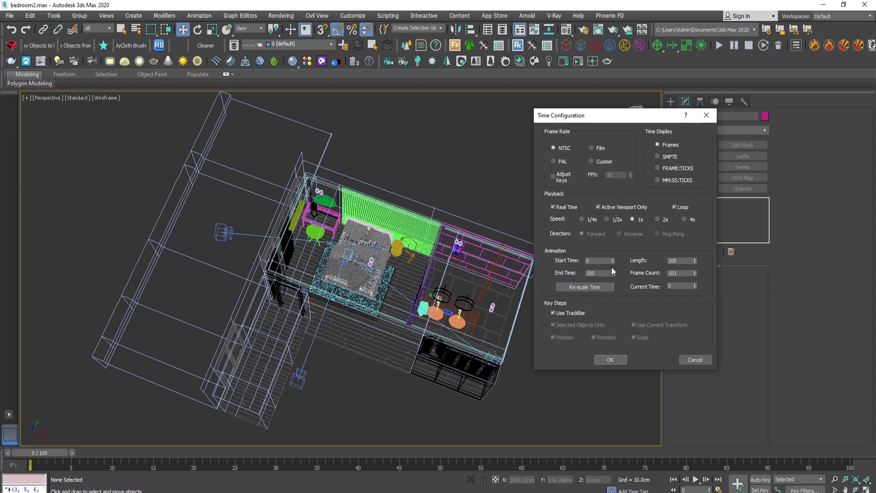
- Set the animation End Time to frame 180 and confirm the new length
{"action": "left_click", "coordinate": [591, 274]}
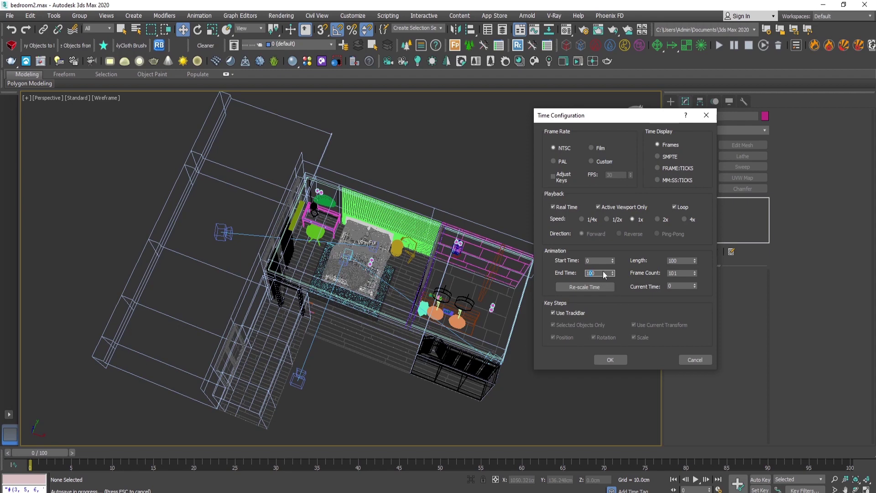
{"action": "key", "text": "Escape"}
{"action": "left_click", "coordinate": [612, 361]}
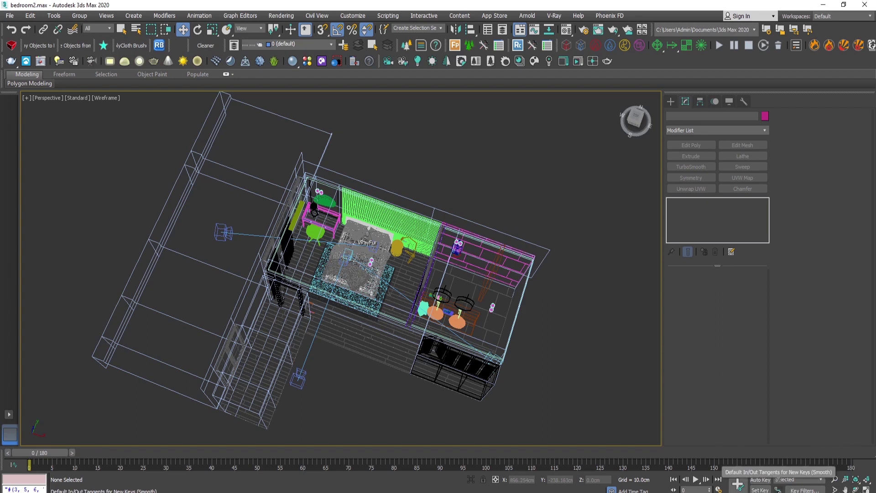
- Orbit to a lower, closer view of the bedroom and switch to Default Shading
{"action": "left_click_drag", "start_coordinate": [779, 487], "coordinate": [779, 435]}
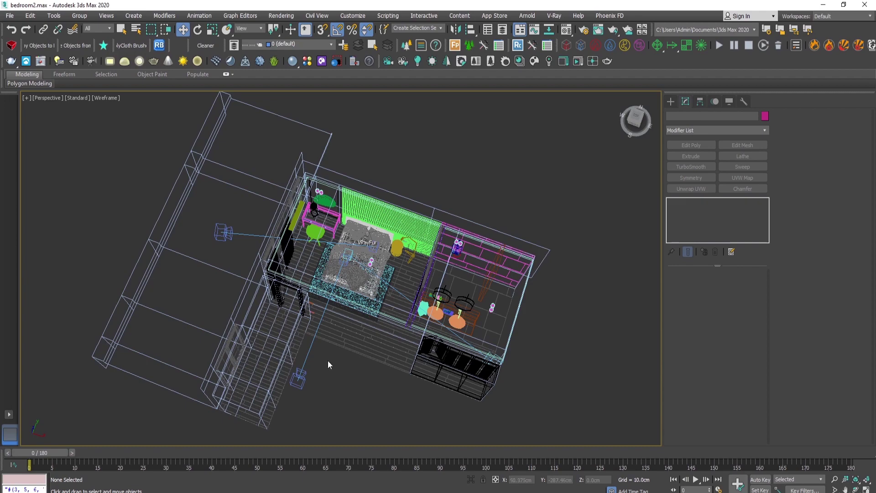
{"action": "middle_click_drag", "start_coordinate": [330, 355], "coordinate": [362, 339], "text": "alt"}
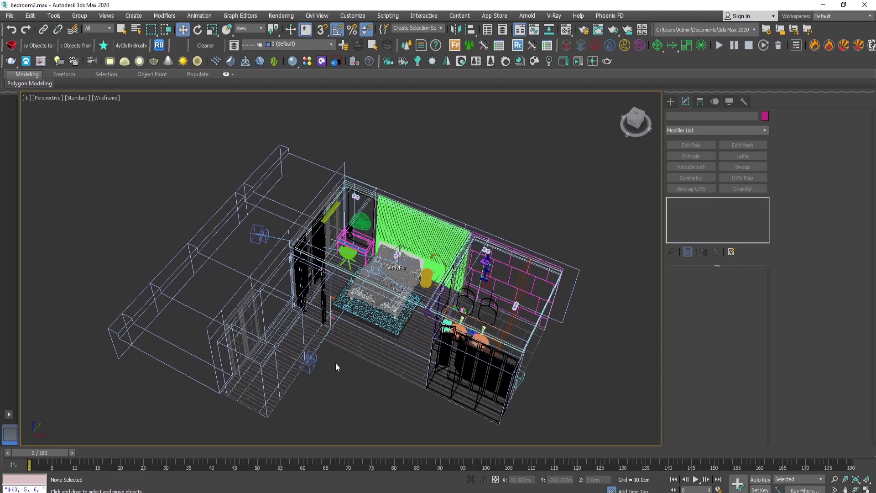
{"action": "middle_click_drag", "start_coordinate": [337, 365], "coordinate": [322, 364], "text": "alt"}
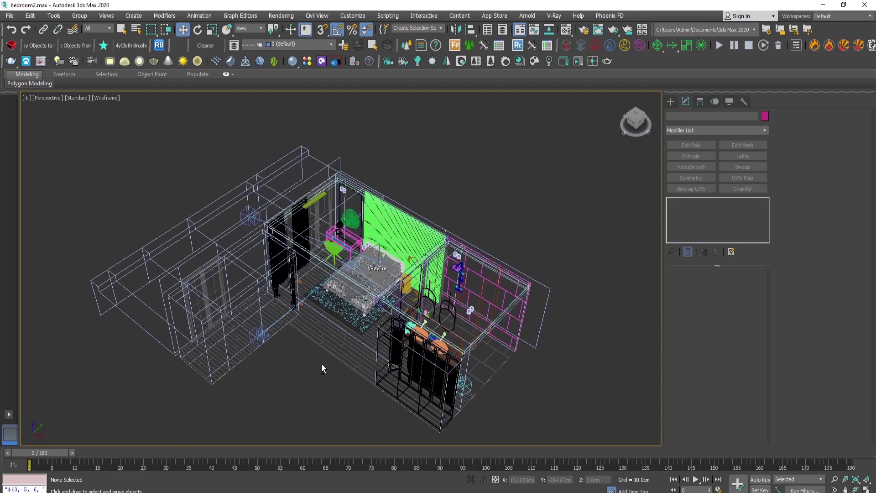
{"action": "middle_click_drag", "start_coordinate": [315, 319], "coordinate": [363, 372], "text": "alt"}
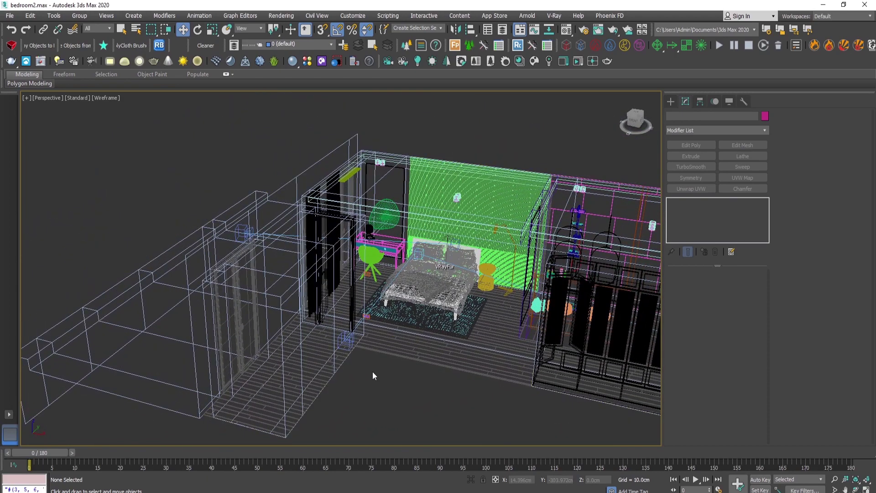
{"action": "key", "text": "F3"}
- Turn on Backface Cull for Box001 and orbit to an eye-level interior view
{"action": "left_click", "coordinate": [429, 288]}
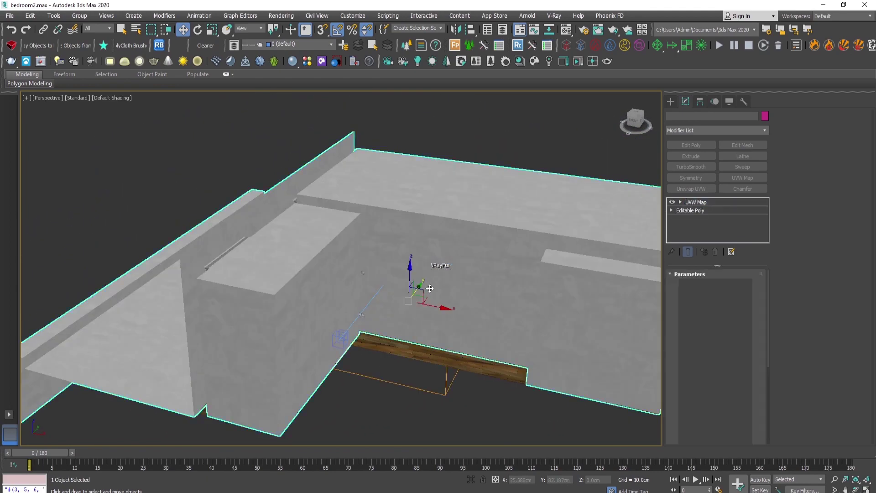
{"action": "right_click", "coordinate": [430, 289]}
{"action": "left_click", "coordinate": [454, 355]}
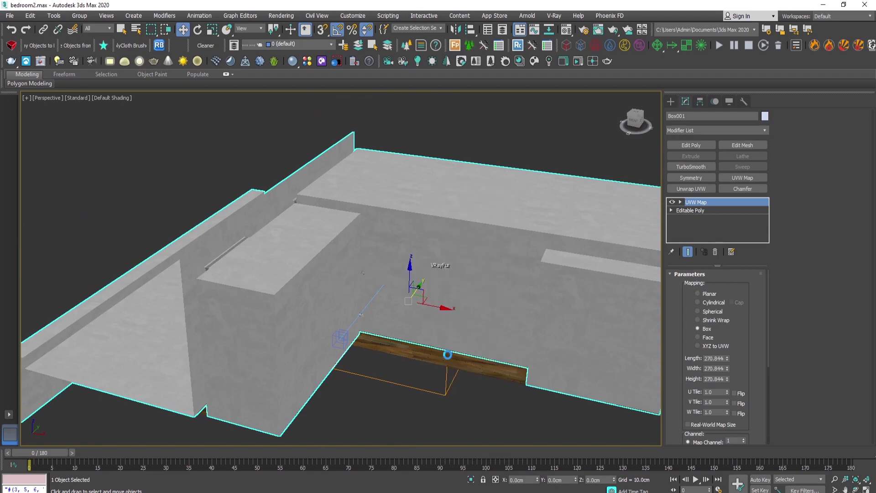
{"action": "left_click", "coordinate": [358, 279]}
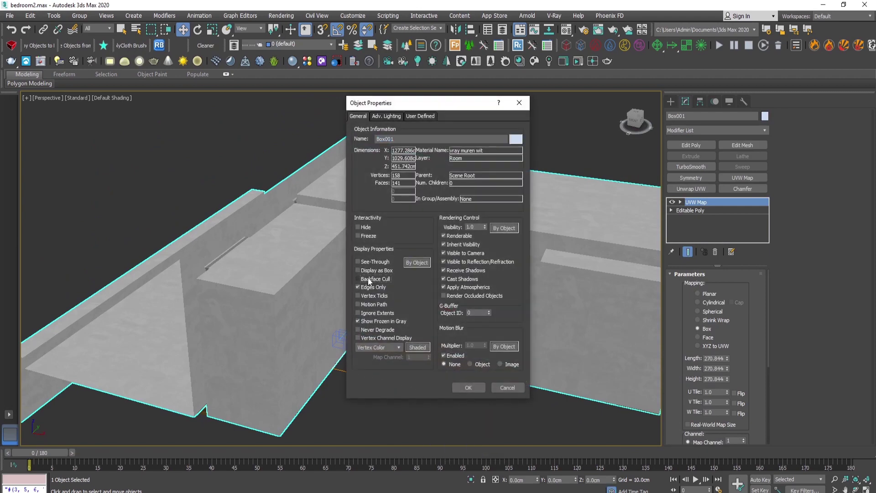
{"action": "left_click", "coordinate": [469, 388]}
{"action": "middle_click_drag", "start_coordinate": [421, 343], "coordinate": [426, 314], "text": "alt"}
{"action": "scroll", "coordinate": [329, 285], "scroll_direction": "up", "scroll_amount": 3}
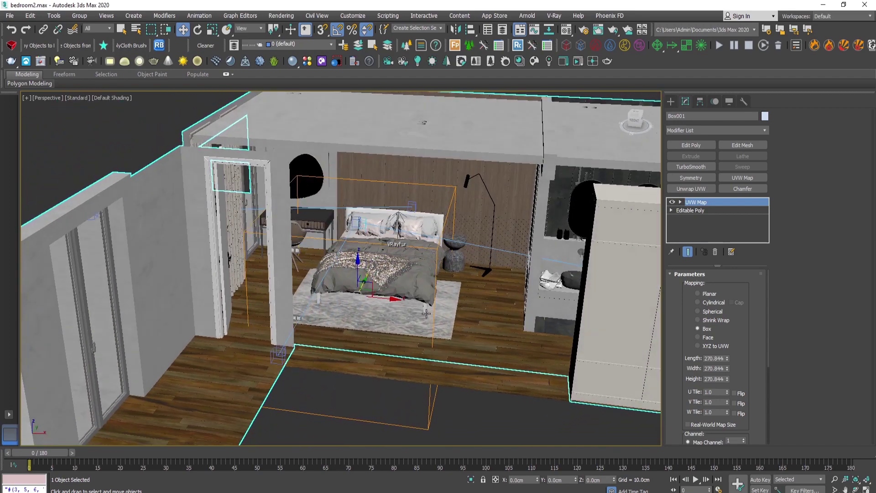
- Select VRayCam003, enable Auto Key and set its key at frame 0
{"action": "left_click", "coordinate": [279, 354]}
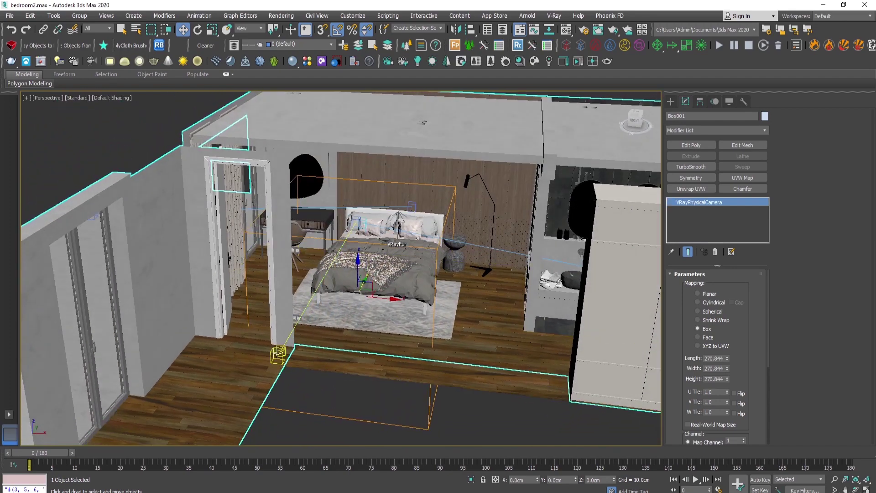
{"action": "mouse_move", "coordinate": [430, 313]}
{"action": "middle_mouse_down", "text": "alt"}
{"action": "mouse_move", "coordinate": [408, 312]}
{"action": "mouse_move", "coordinate": [415, 313]}
{"action": "middle_mouse_up", "text": "alt"}
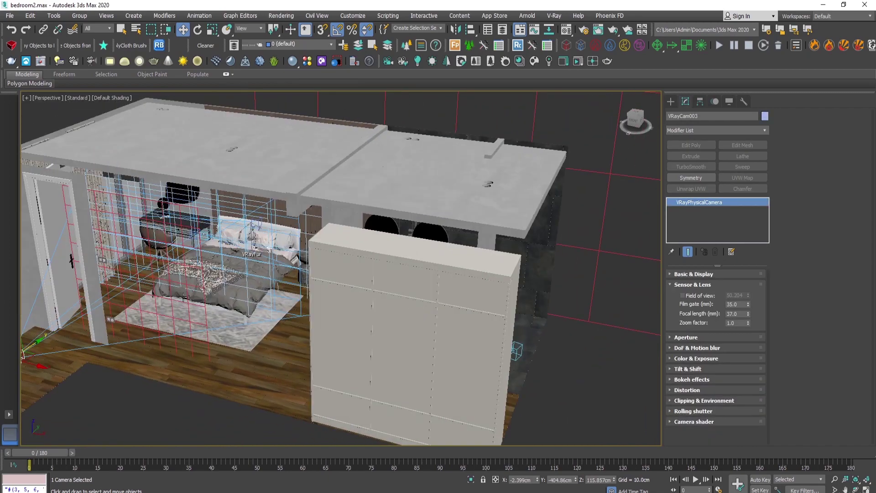
{"action": "middle_click_drag", "start_coordinate": [297, 310], "coordinate": [359, 338]}
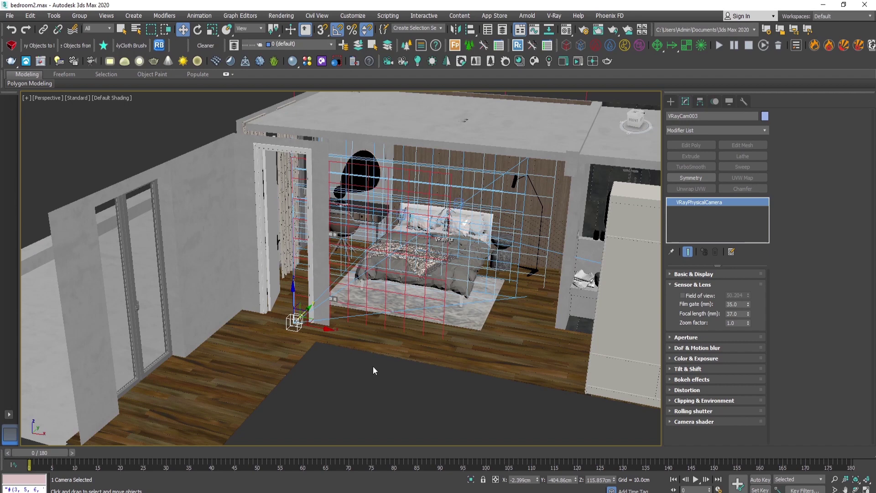
{"action": "left_click", "coordinate": [760, 479]}
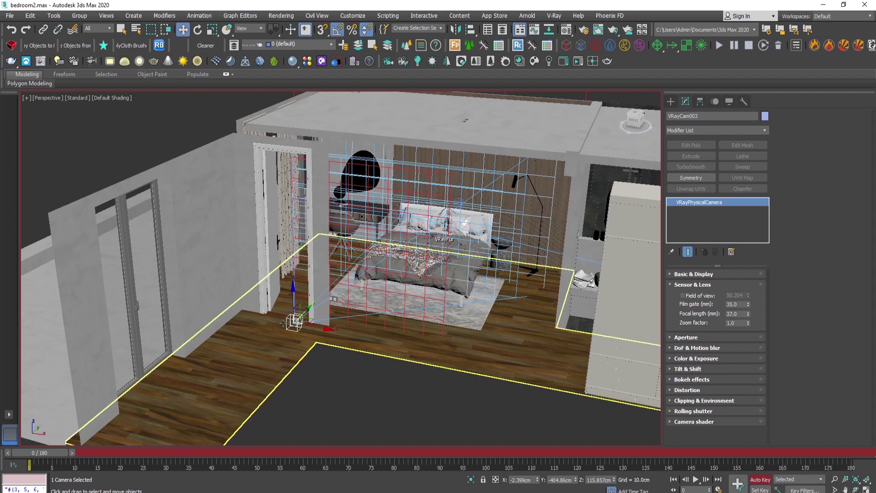
{"action": "left_click", "coordinate": [741, 485]}
- At frame 180 move VRayCam003 along Y, stop Auto Key, and scrub to frame 139
{"action": "left_click_drag", "start_coordinate": [40, 457], "coordinate": [857, 463]}
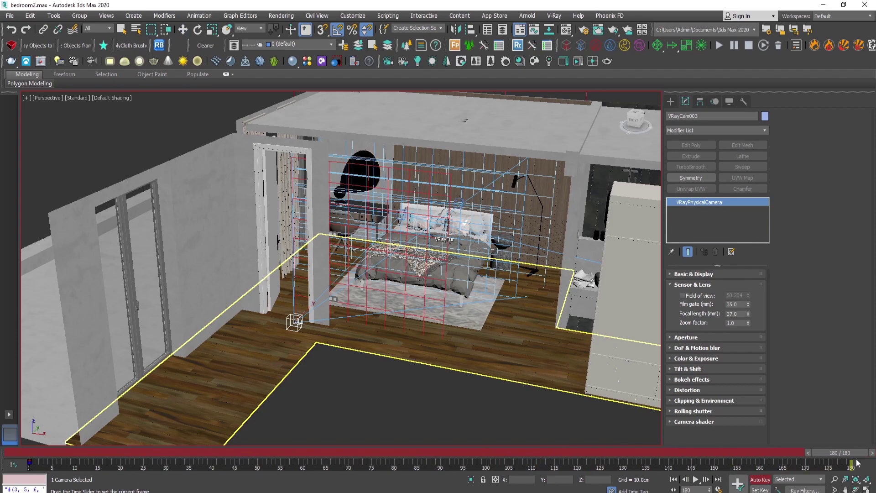
{"action": "key", "text": "w"}
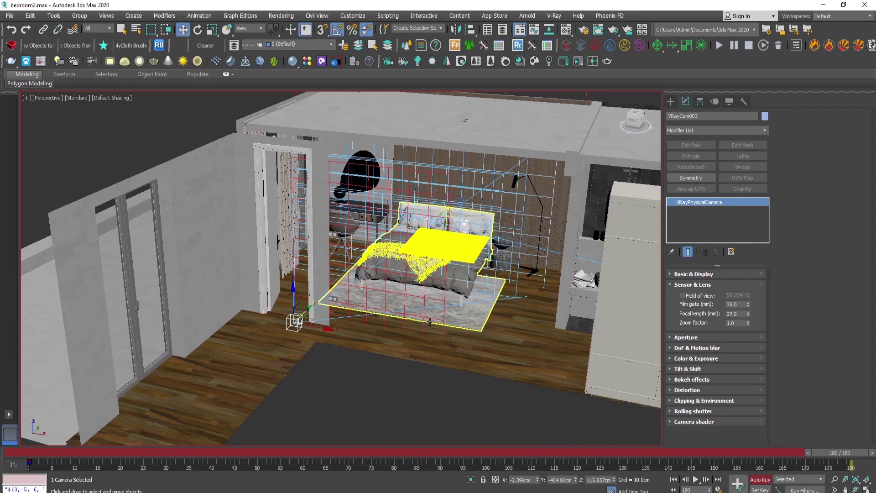
{"action": "middle_click_drag", "start_coordinate": [387, 313], "coordinate": [382, 315], "text": "alt"}
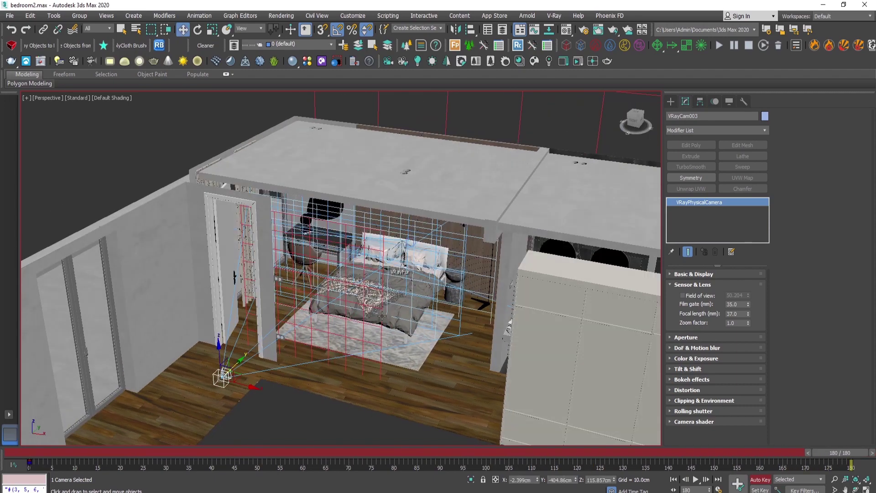
{"action": "middle_click_drag", "start_coordinate": [244, 319], "coordinate": [248, 324]}
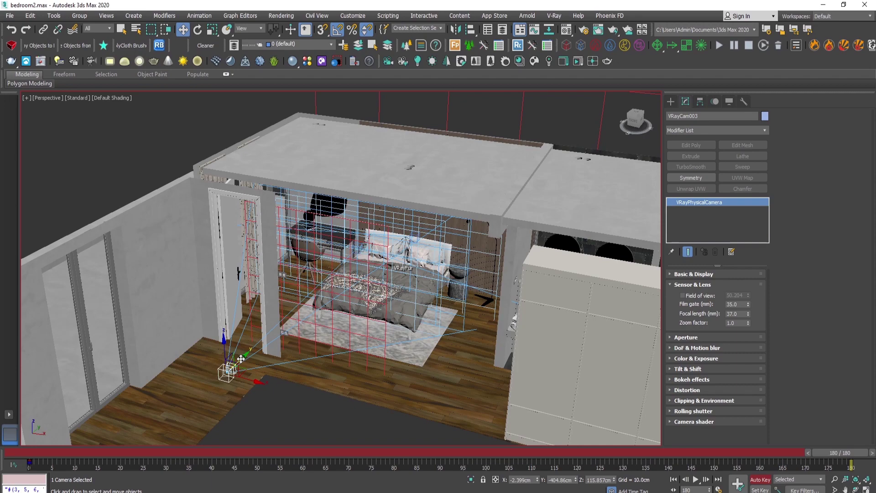
{"action": "left_click_drag", "start_coordinate": [241, 359], "coordinate": [306, 325]}
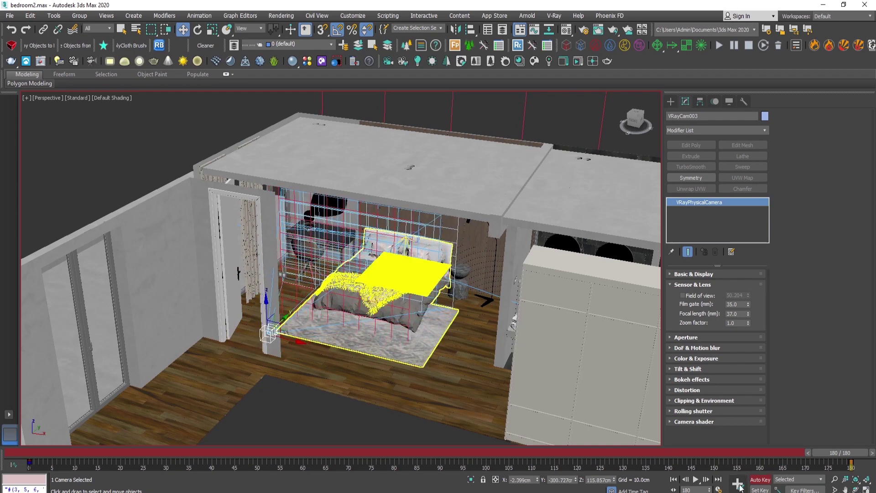
{"action": "left_click", "coordinate": [770, 480]}
{"action": "left_click_drag", "start_coordinate": [826, 451], "coordinate": [251, 432]}
- Switch the top-right viewport to VRayCam003, maximize it, and return to frame 0
{"action": "key", "text": "w"}
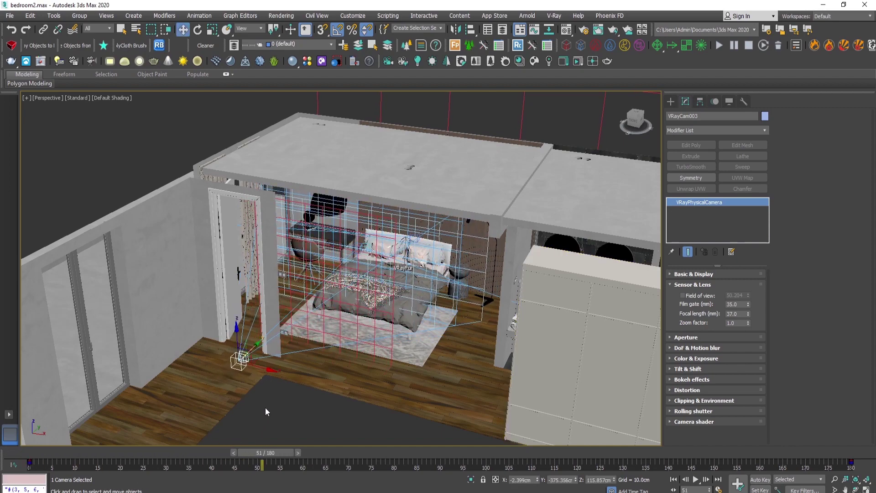
{"action": "key", "text": "alt+w"}
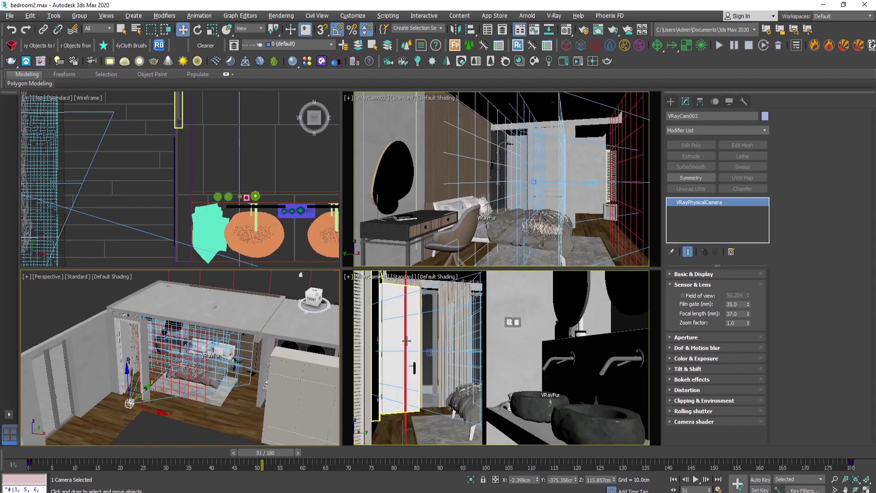
{"action": "left_click", "coordinate": [370, 98]}
{"action": "mouse_move", "coordinate": [388, 107]}
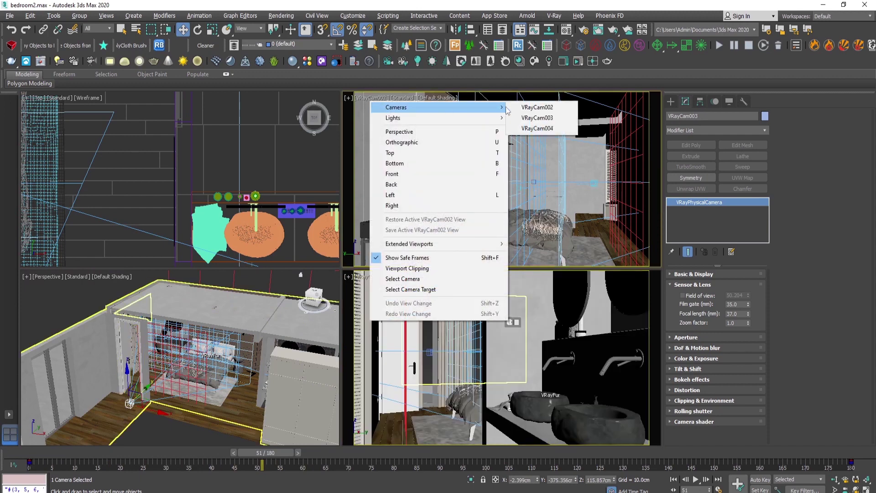
{"action": "left_click", "coordinate": [532, 117]}
{"action": "key", "text": "alt+w"}
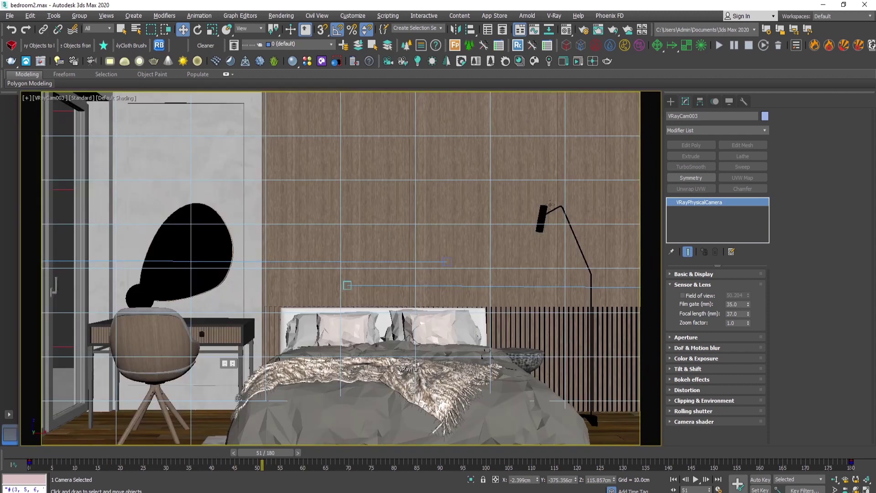
{"action": "left_click_drag", "start_coordinate": [267, 454], "coordinate": [5, 452]}
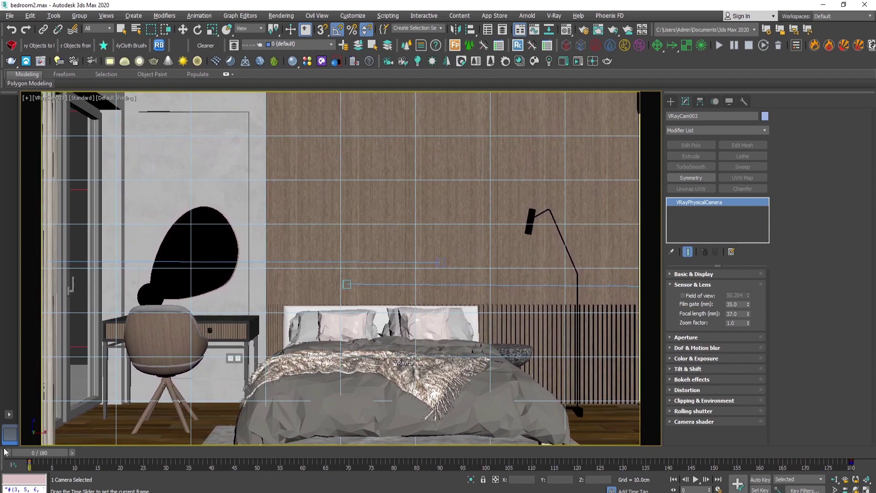
- Maximize the Perspective view and orbit around the bedroom to the wardrobe and above
{"action": "key", "text": "w"}
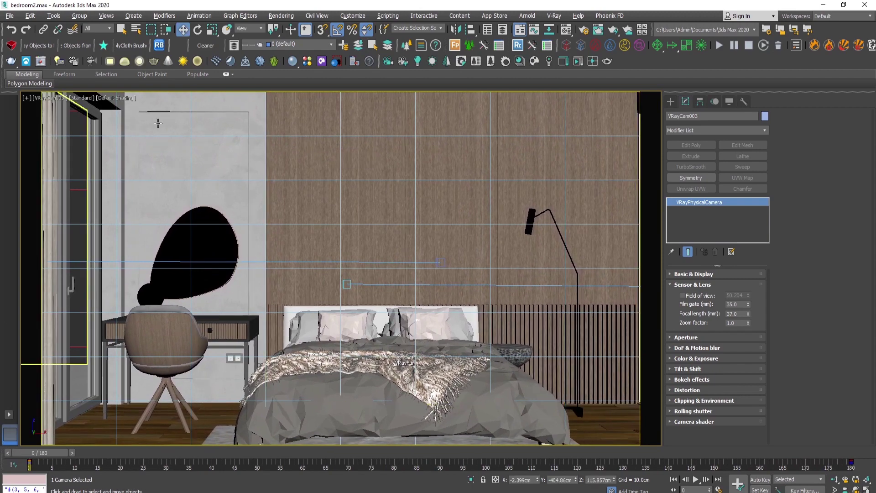
{"action": "key", "text": "alt+w"}
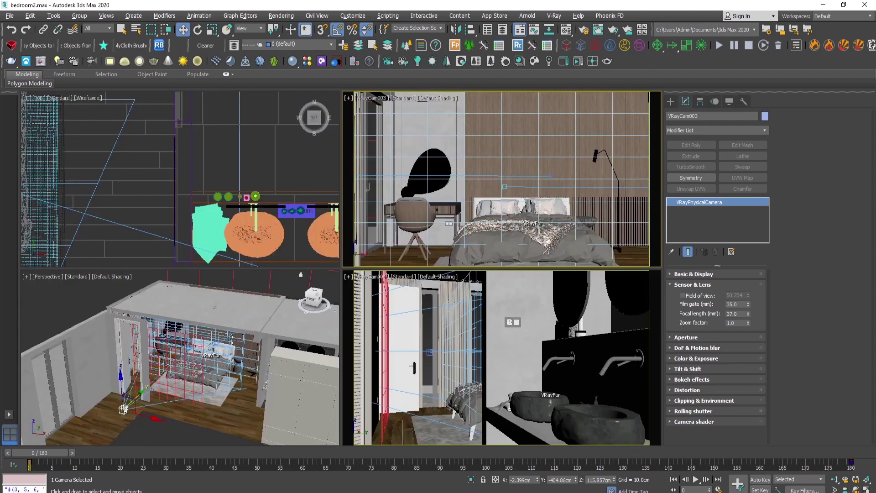
{"action": "middle_click_drag", "start_coordinate": [243, 360], "coordinate": [237, 354]}
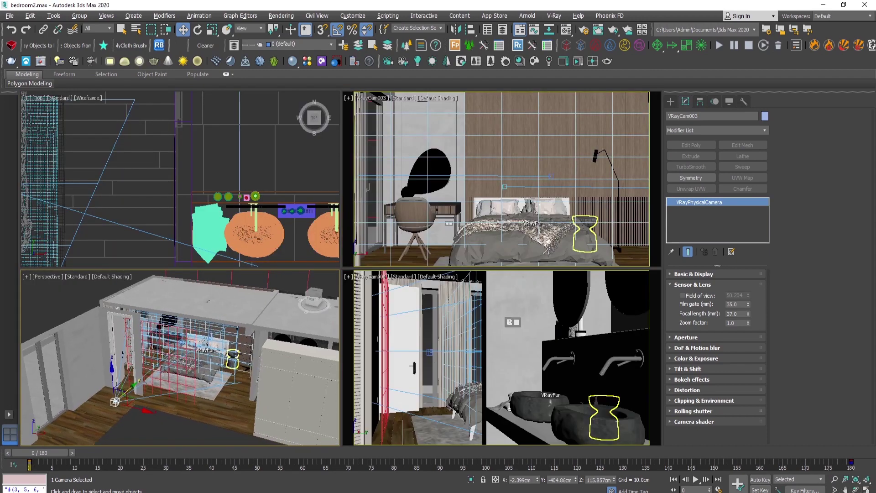
{"action": "key", "text": "alt+w"}
{"action": "mouse_move", "coordinate": [384, 313]}
{"action": "middle_mouse_down"}
{"action": "mouse_move", "coordinate": [359, 303]}
{"action": "mouse_move", "coordinate": [388, 311]}
{"action": "middle_mouse_up"}
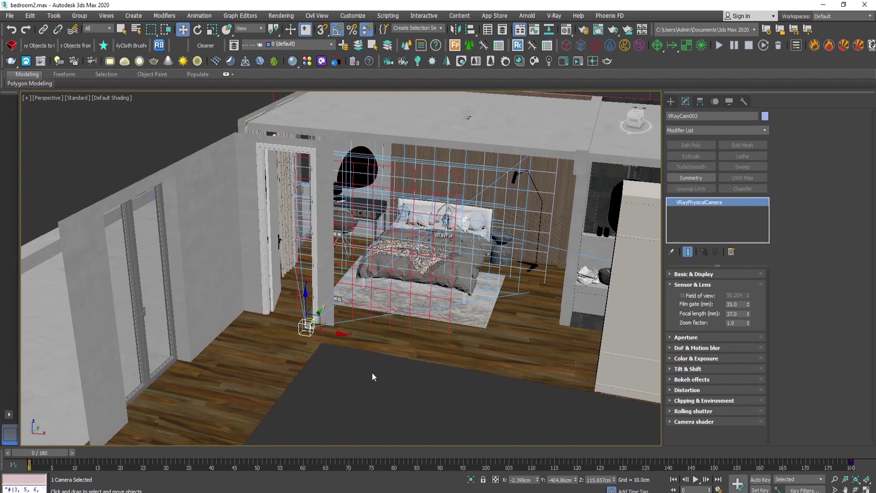
{"action": "middle_click_drag", "start_coordinate": [373, 377], "coordinate": [321, 379], "text": "alt"}
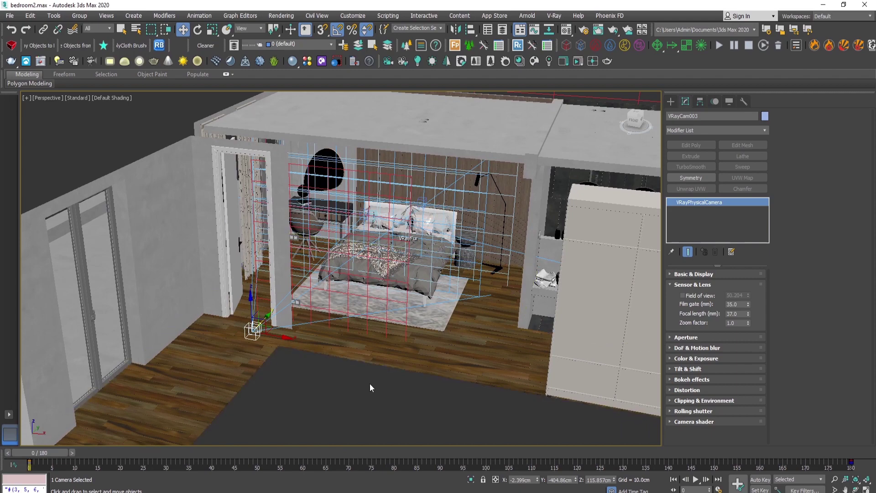
{"action": "middle_click_drag", "start_coordinate": [398, 259], "coordinate": [375, 254]}
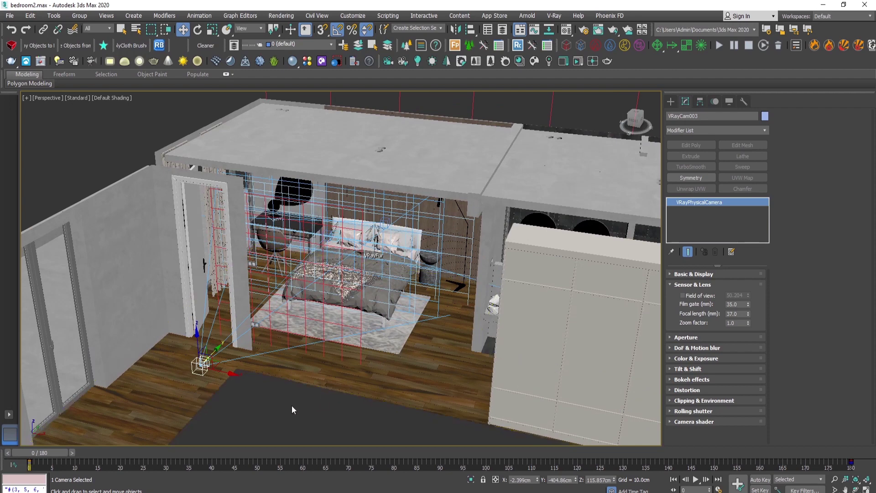
- In a maximized Top view select VRayCam002 and enable Auto Key
{"action": "key", "text": "alt+w"}
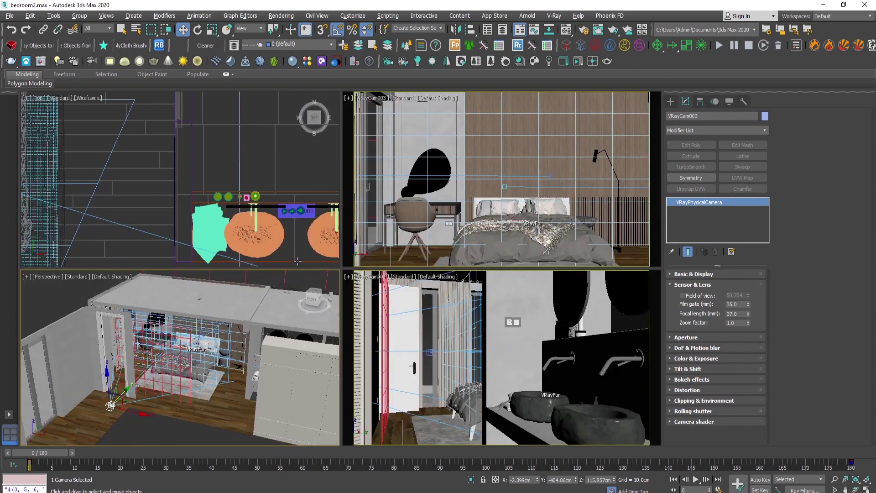
{"action": "key", "text": "alt+w"}
{"action": "scroll", "coordinate": [286, 204], "scroll_direction": "down", "scroll_amount": 5}
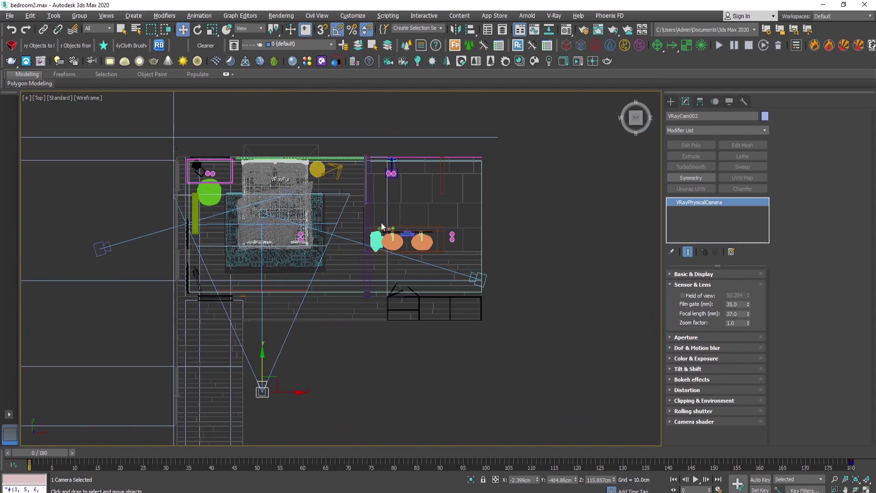
{"action": "middle_click_drag", "start_coordinate": [255, 271], "coordinate": [344, 272]}
{"action": "scroll", "coordinate": [191, 251], "scroll_direction": "up", "scroll_amount": 2}
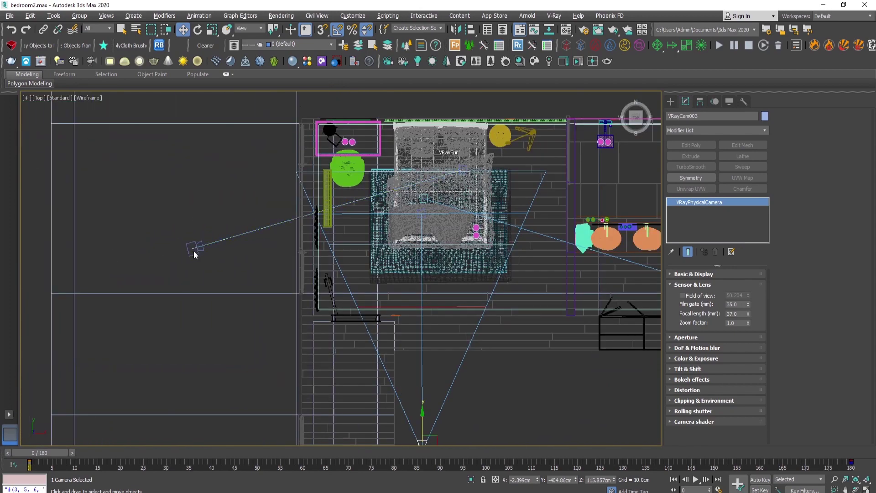
{"action": "left_click", "coordinate": [195, 247]}
{"action": "middle_click_drag", "start_coordinate": [236, 272], "coordinate": [178, 309]}
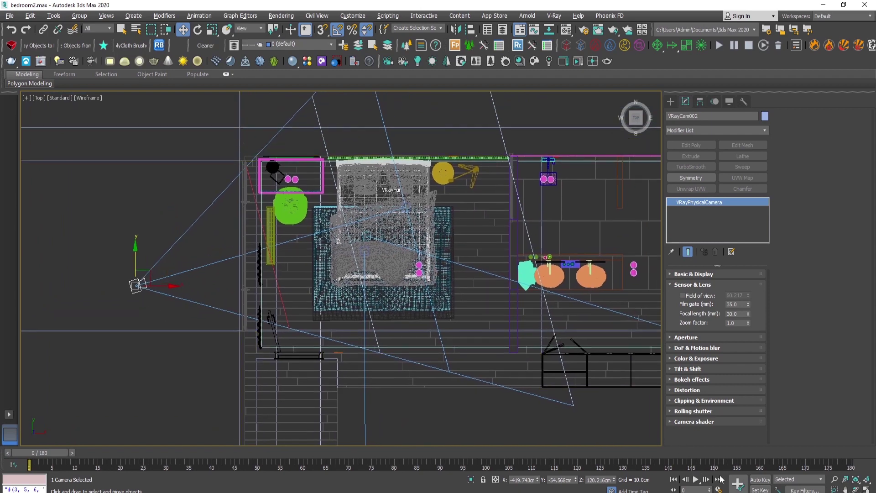
{"action": "left_click", "coordinate": [758, 481]}
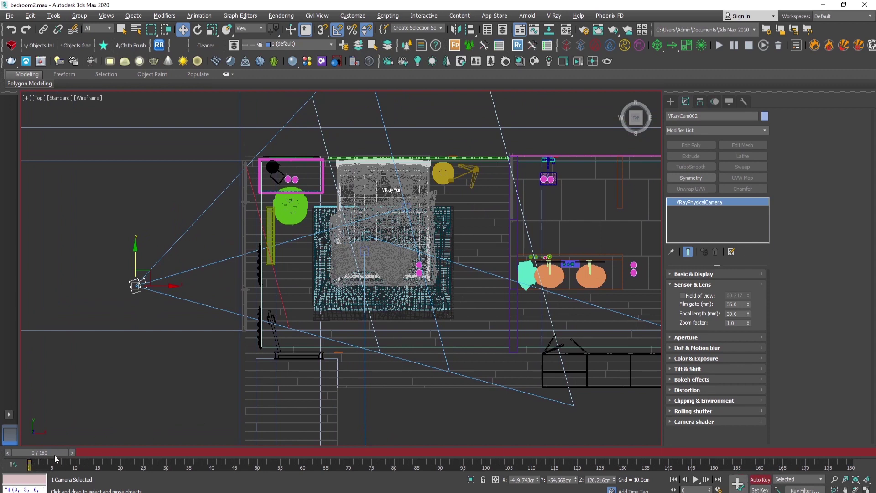
- At frame 180 move VRayCam002 into the room and show its view top-right
{"action": "left_click_drag", "start_coordinate": [53, 456], "coordinate": [840, 454]}
{"action": "key", "text": "w"}
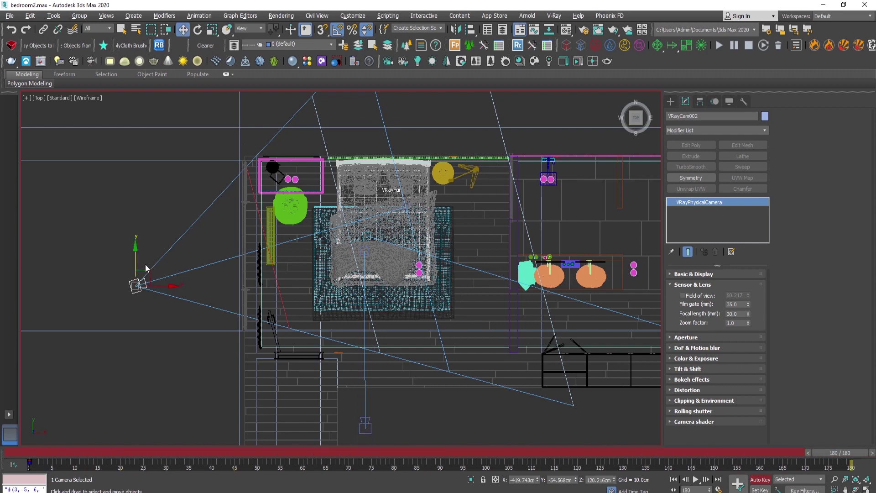
{"action": "left_click_drag", "start_coordinate": [142, 273], "coordinate": [218, 230]}
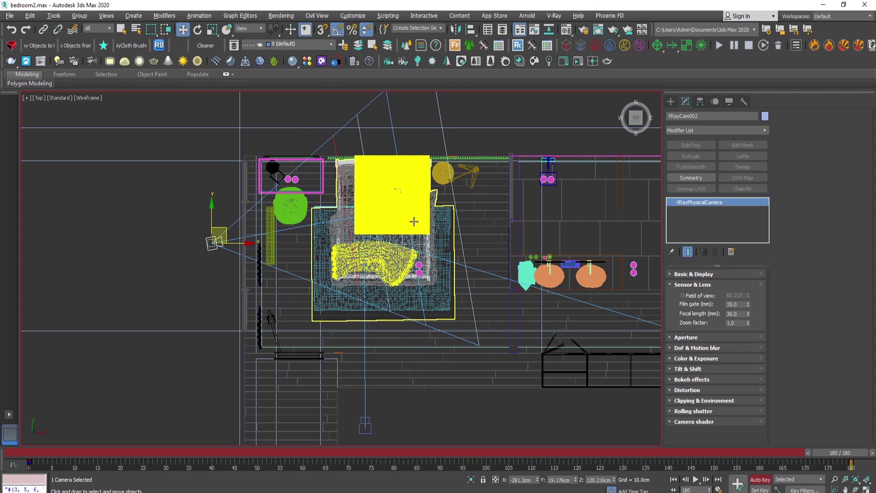
{"action": "key", "text": "alt+w"}
{"action": "left_click", "coordinate": [373, 98]}
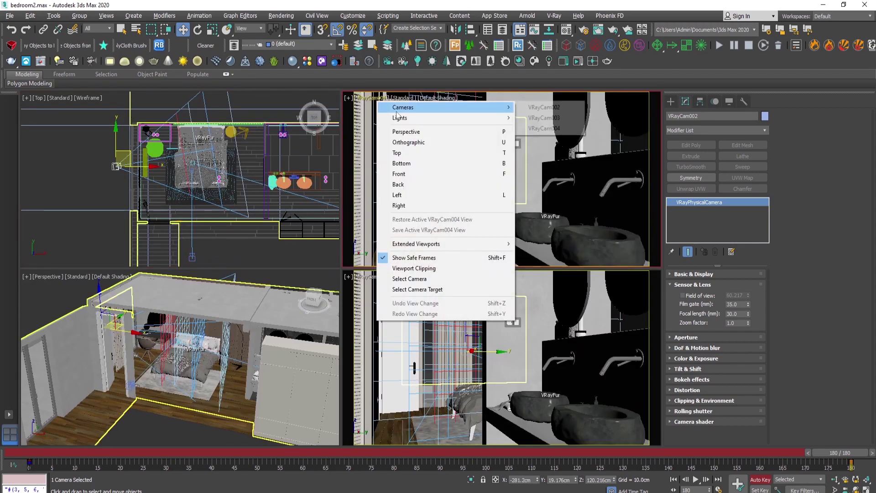
{"action": "mouse_move", "coordinate": [402, 104]}
{"action": "left_click", "coordinate": [564, 112]}
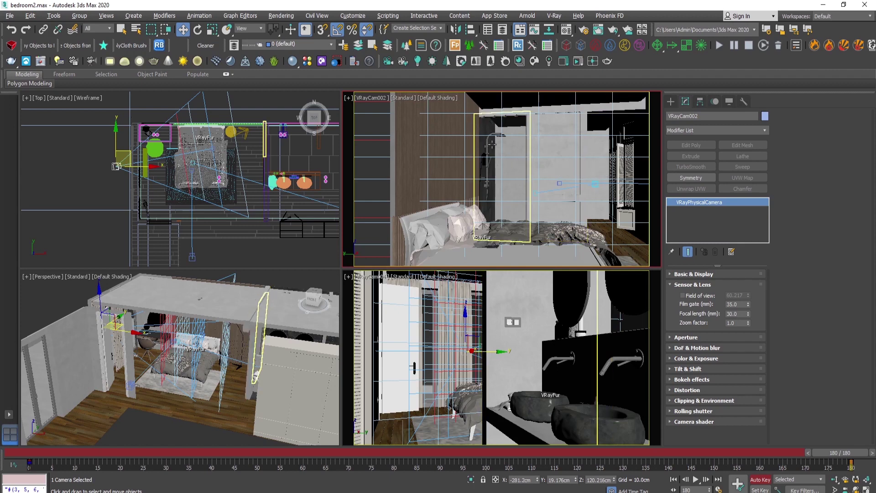
- Re-aim VRayCam002 past the bed by moving its target and nudging camera and target
{"action": "middle_click_drag", "start_coordinate": [495, 160], "coordinate": [470, 157]}
{"action": "left_click", "coordinate": [373, 97]}
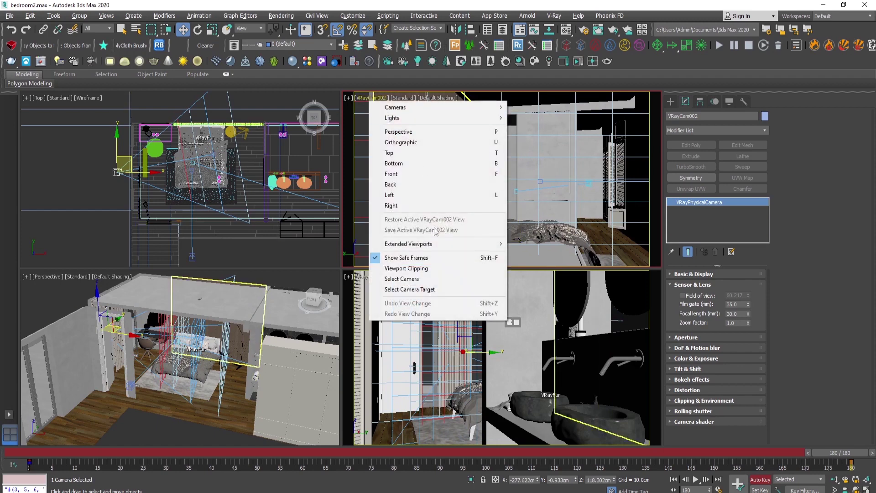
{"action": "left_click", "coordinate": [425, 289]}
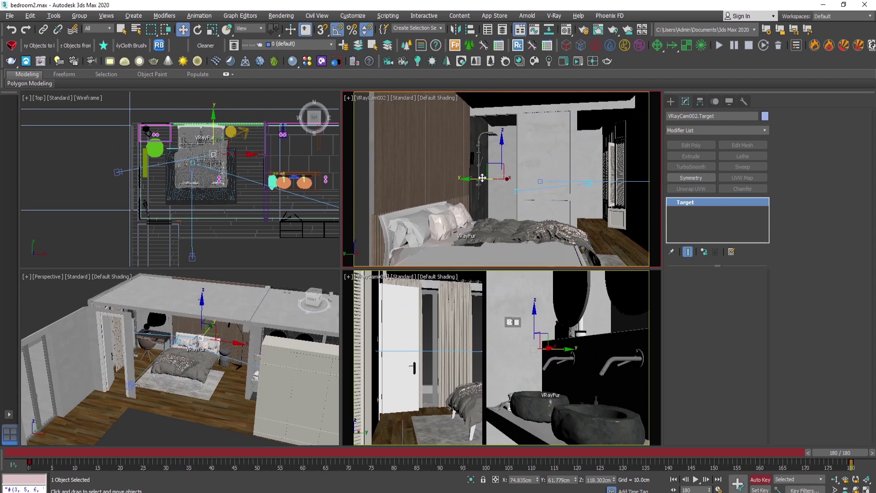
{"action": "mouse_move", "coordinate": [483, 178]}
{"action": "left_mouse_down"}
{"action": "mouse_move", "coordinate": [518, 172]}
{"action": "mouse_move", "coordinate": [482, 170]}
{"action": "left_mouse_up"}
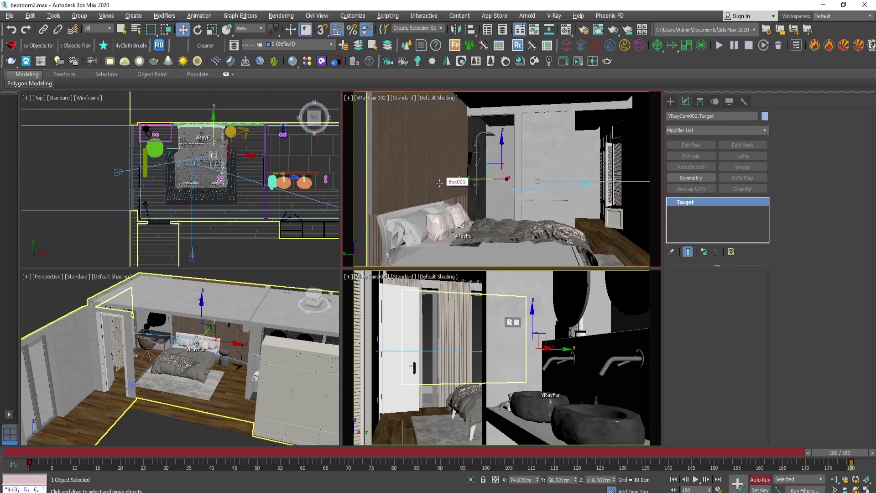
{"action": "middle_click_drag", "start_coordinate": [440, 183], "coordinate": [442, 183]}
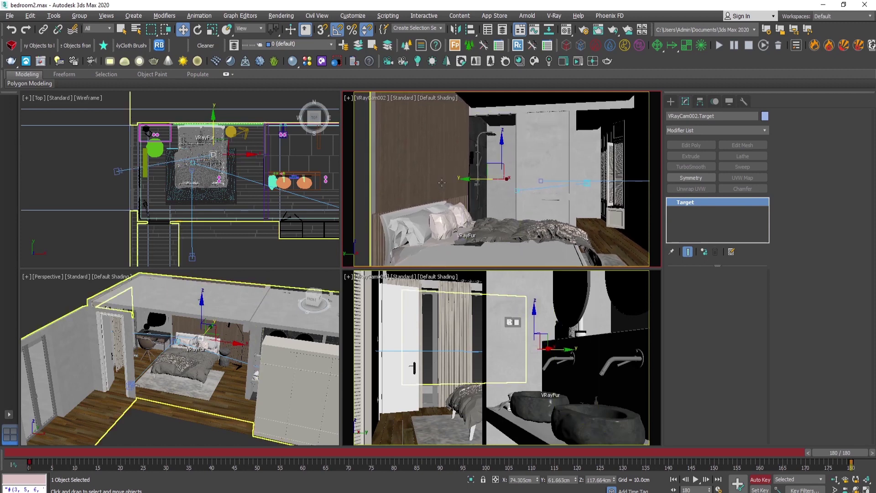
{"action": "left_click", "coordinate": [115, 172]}
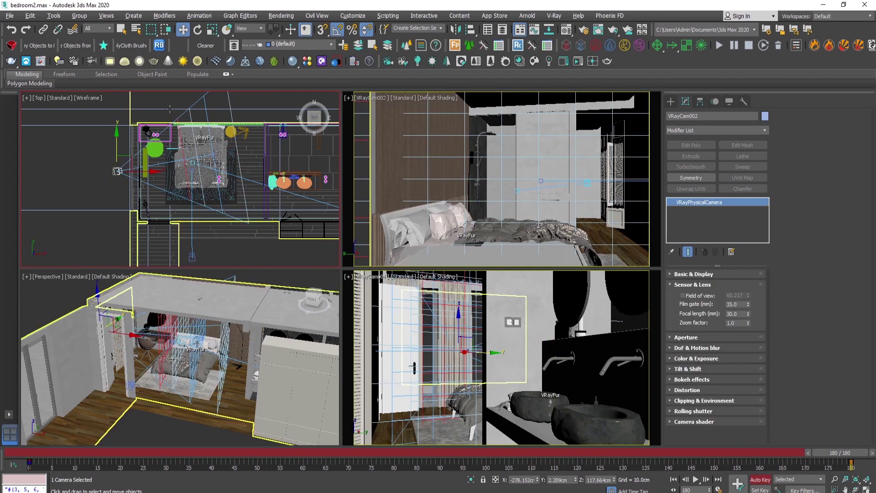
- Lower VRayCam002's Near clipping plane to 94.895 at frame 180, then turn off Auto Key
{"action": "left_click", "coordinate": [691, 401]}
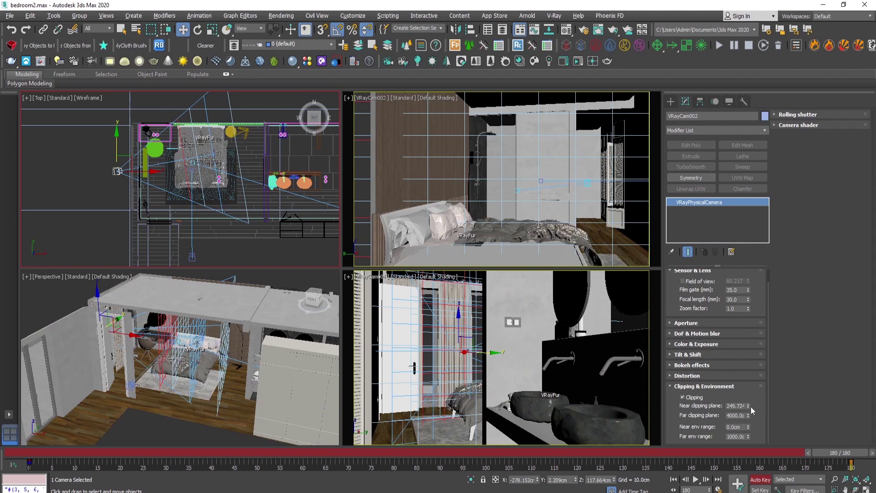
{"action": "left_click_drag", "start_coordinate": [749, 407], "coordinate": [751, 437]}
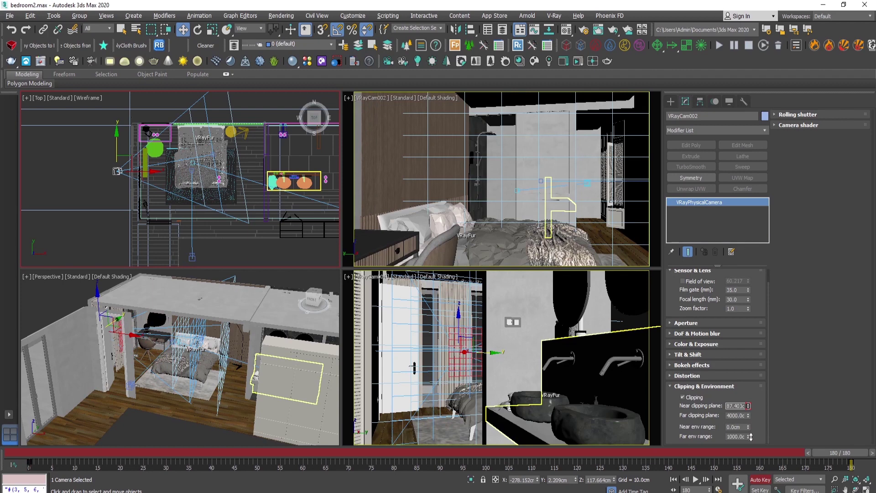
{"action": "left_click_drag", "start_coordinate": [751, 437], "coordinate": [751, 436]}
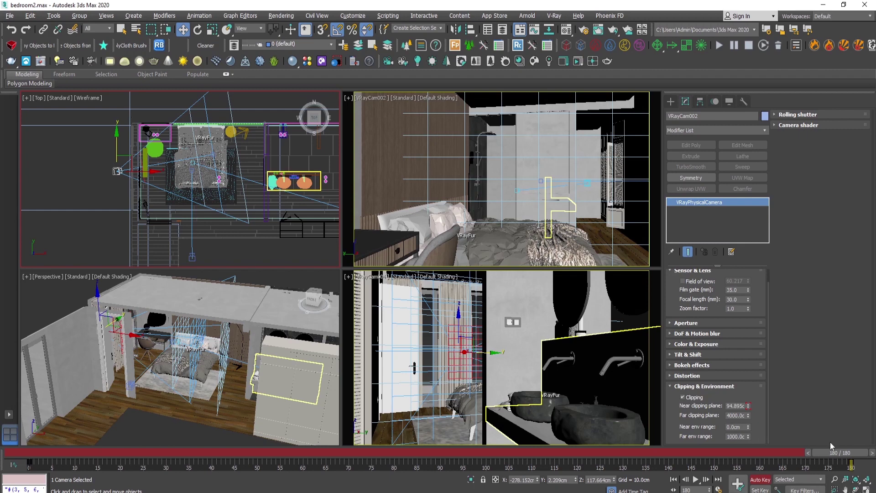
{"action": "left_click", "coordinate": [763, 480]}
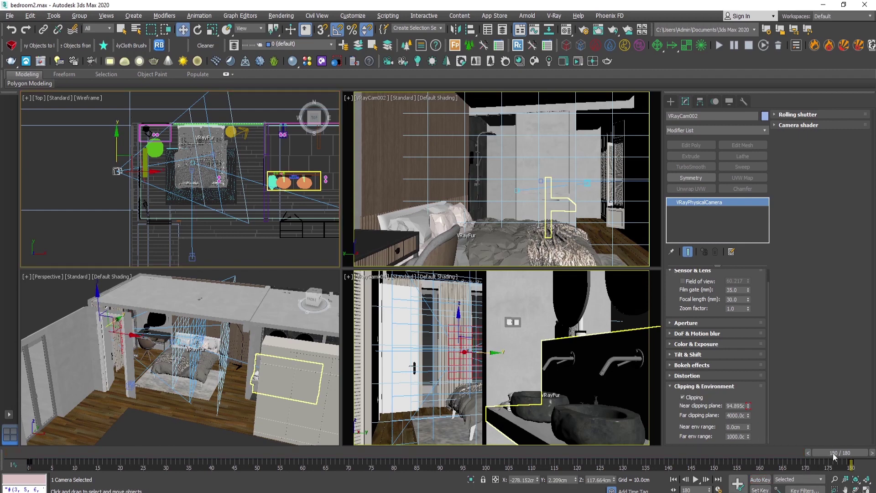
- Scrub from frame 180 back to 0 to review VRayCam002's push-in and clipping change
{"action": "left_click_drag", "start_coordinate": [838, 457], "coordinate": [869, 404]}
{"action": "left_click_drag", "start_coordinate": [807, 437], "coordinate": [388, 442]}
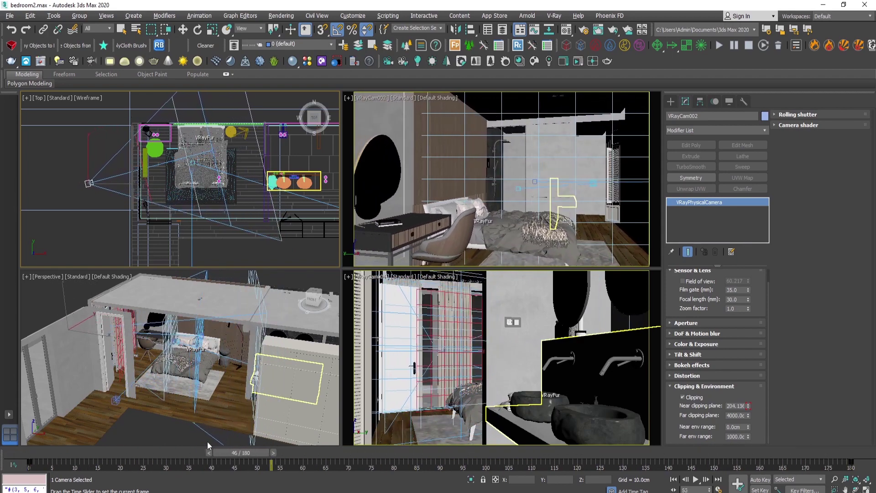
{"action": "left_click_drag", "start_coordinate": [208, 442], "coordinate": [10, 464]}
{"action": "key", "text": "w"}
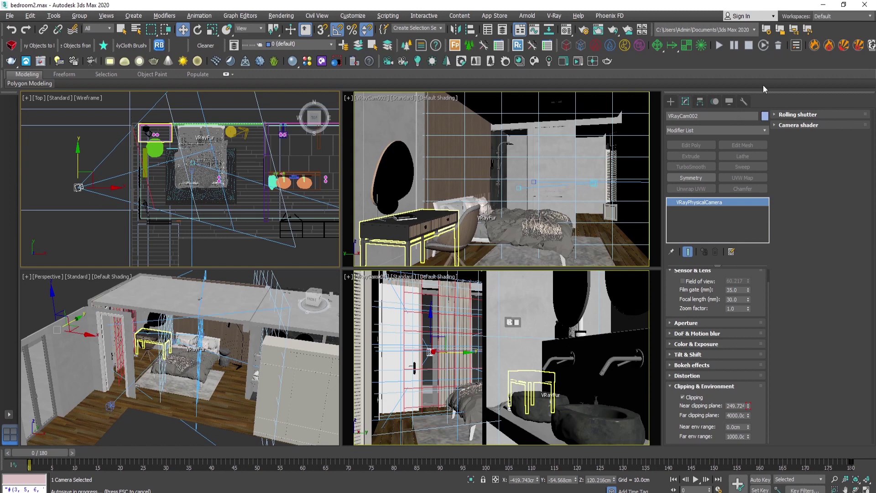
- Show VRayCam002's motion path in the Motion panel and centre the camera in the Top view
{"action": "left_click", "coordinate": [715, 102]}
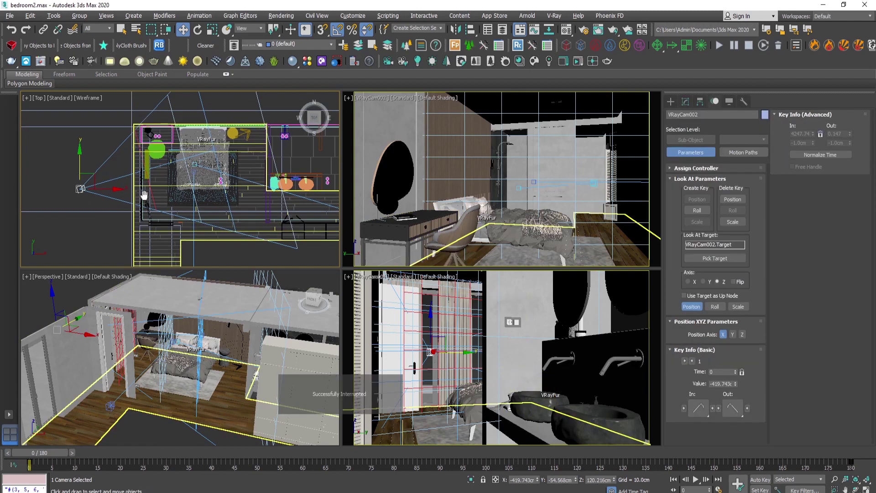
{"action": "middle_click_drag", "start_coordinate": [144, 195], "coordinate": [148, 195]}
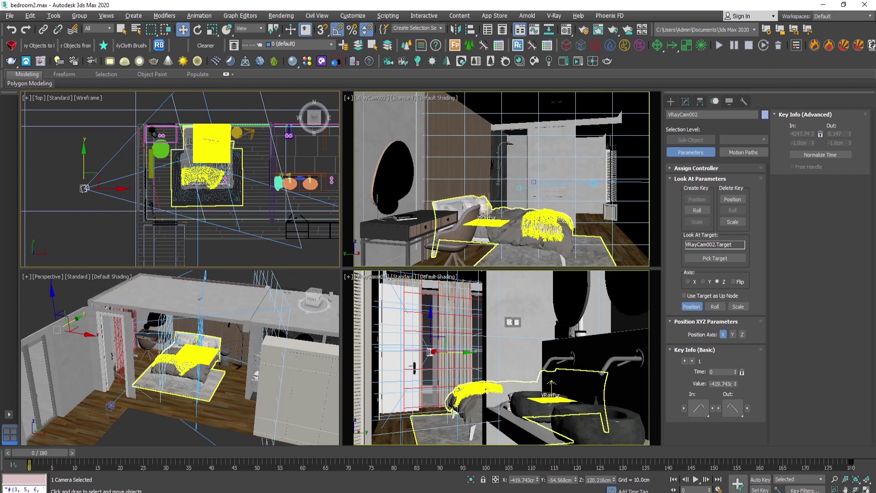
{"action": "middle_click_drag", "start_coordinate": [195, 196], "coordinate": [188, 196]}
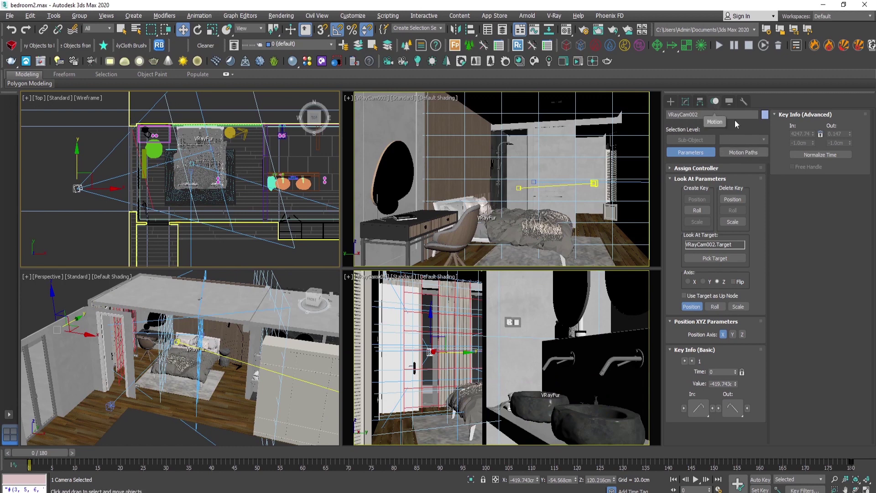
{"action": "left_click", "coordinate": [744, 153]}
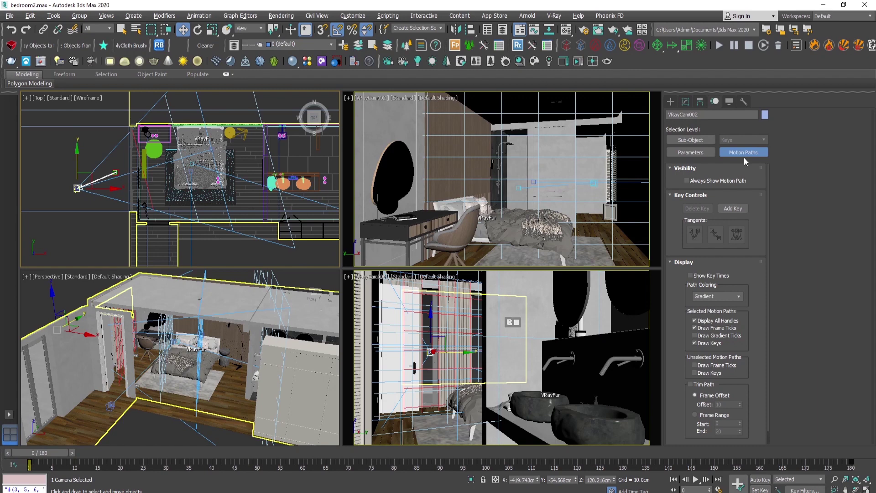
{"action": "scroll", "coordinate": [64, 179], "scroll_direction": "up", "scroll_amount": 5}
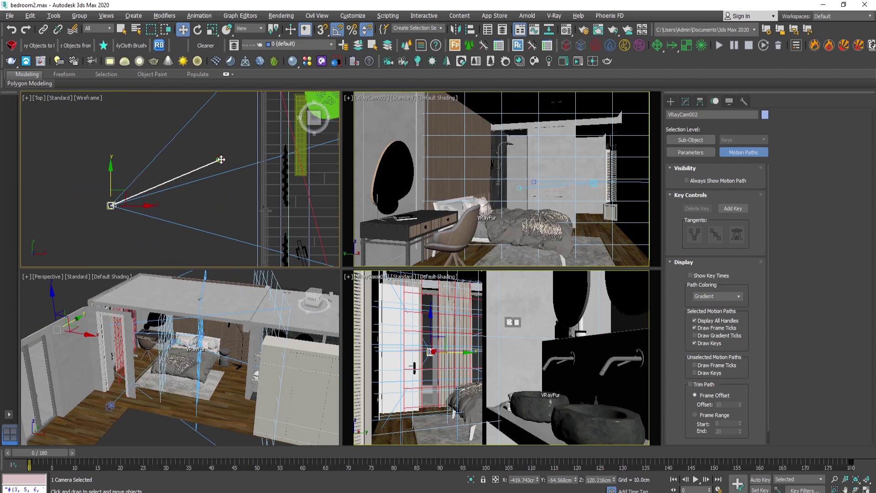
{"action": "scroll", "coordinate": [174, 196], "scroll_direction": "up", "scroll_amount": 3}
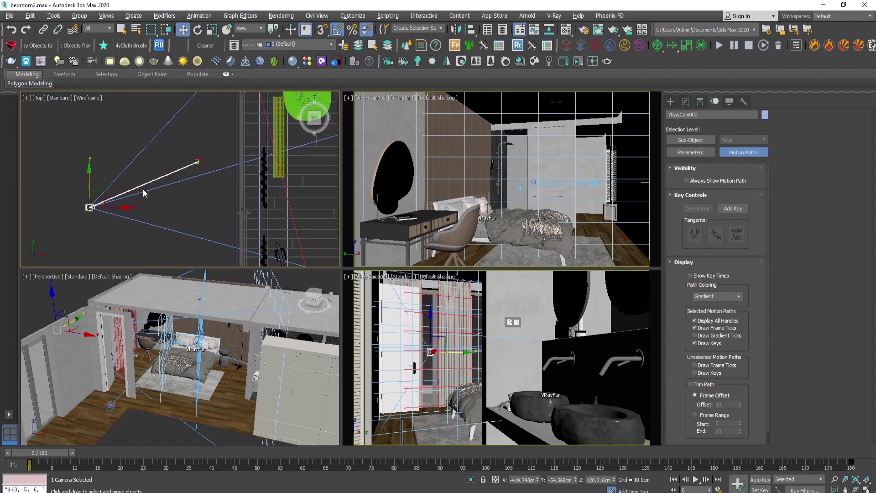
{"action": "scroll", "coordinate": [114, 206], "scroll_direction": "up", "scroll_amount": 2}
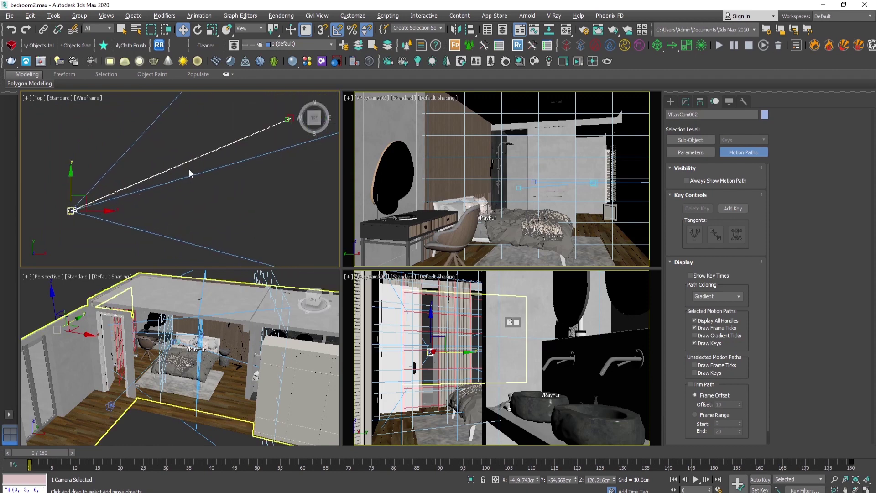
{"action": "middle_click_drag", "start_coordinate": [253, 163], "coordinate": [228, 180]}
- In key sub-object mode, select the path's end key and move it to reshape the path
{"action": "key", "text": "1"}
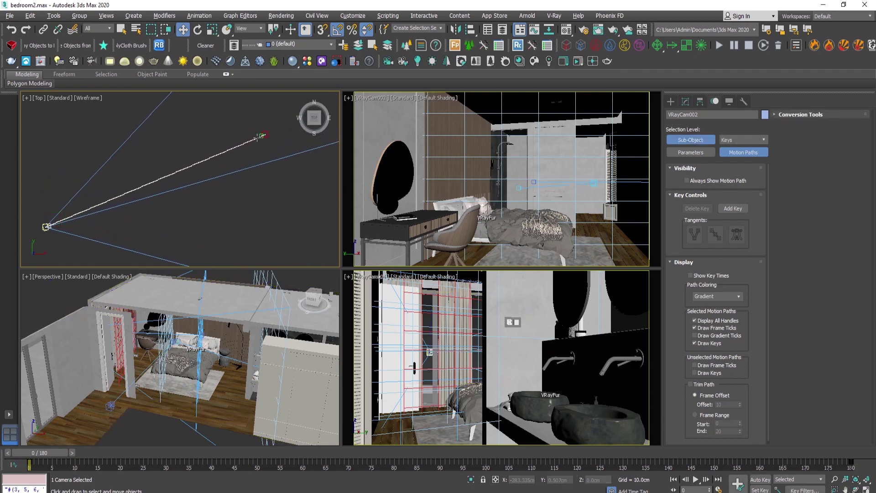
{"action": "left_click", "coordinate": [264, 135]}
{"action": "mouse_move", "coordinate": [264, 135]}
{"action": "left_mouse_down"}
{"action": "mouse_move", "coordinate": [254, 133]}
{"action": "mouse_move", "coordinate": [273, 131]}
{"action": "mouse_move", "coordinate": [270, 109]}
{"action": "mouse_move", "coordinate": [263, 136]}
{"action": "mouse_move", "coordinate": [245, 126]}
{"action": "mouse_move", "coordinate": [250, 120]}
{"action": "mouse_move", "coordinate": [256, 131]}
{"action": "left_mouse_up"}
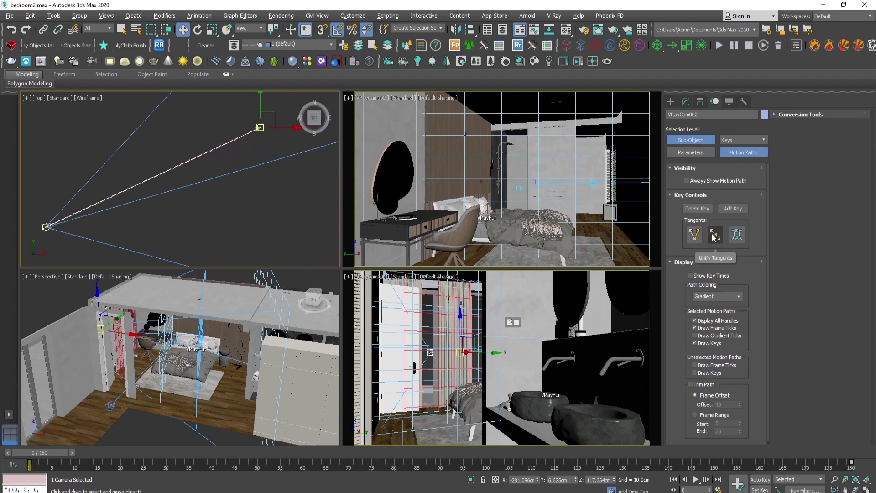
{"action": "left_click", "coordinate": [729, 209]}
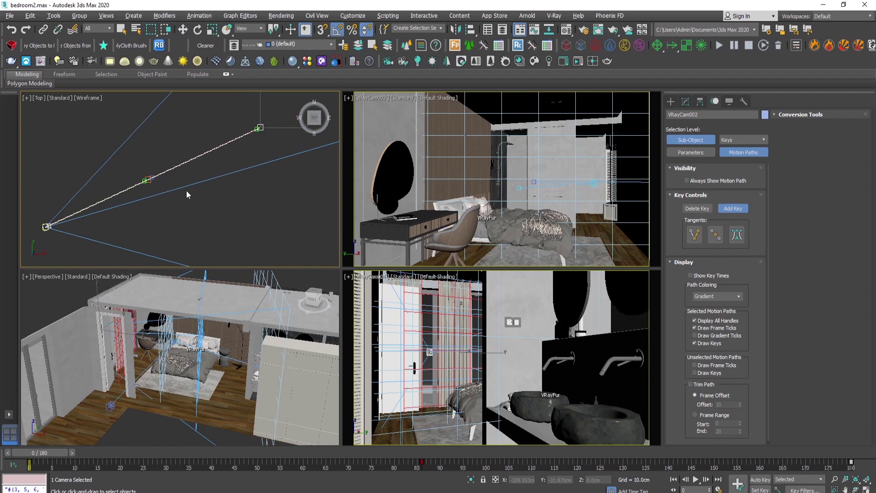
- Add a key midway along the path and pull it upward to bend the path
{"action": "right_click", "coordinate": [214, 198]}
{"action": "left_click", "coordinate": [738, 211]}
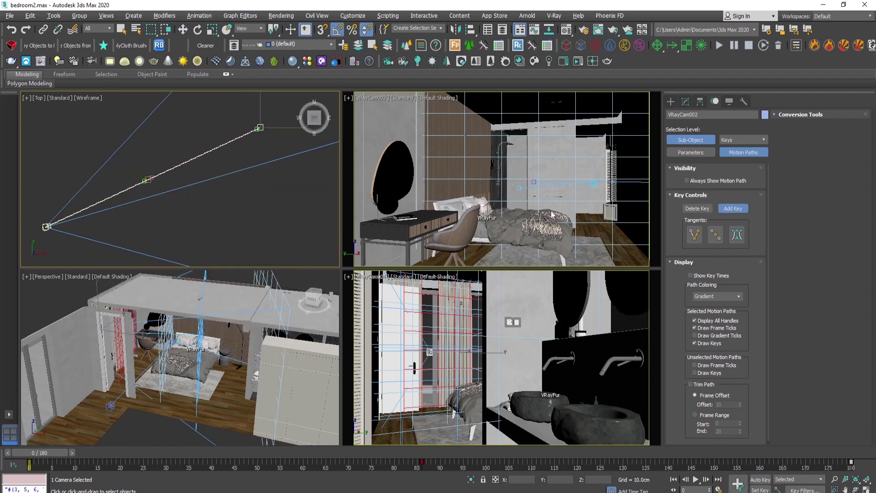
{"action": "left_click", "coordinate": [734, 209]}
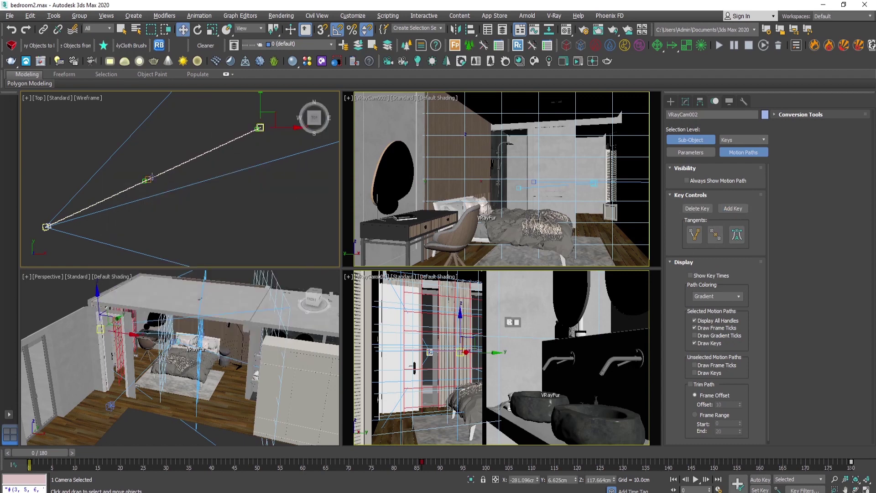
{"action": "left_click", "coordinate": [147, 179]}
{"action": "left_click_drag", "start_coordinate": [163, 168], "coordinate": [162, 145]}
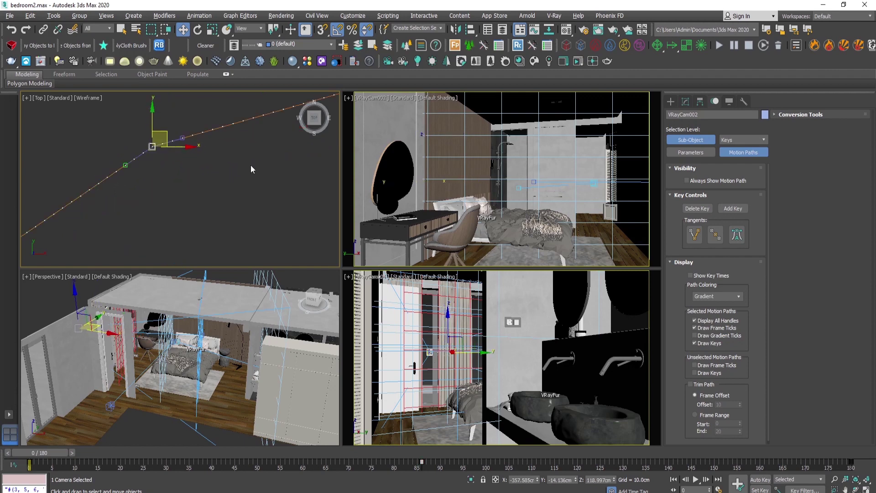
- Set the path tangents to Auto and nudge the middle key up and to the right
{"action": "left_click", "coordinate": [737, 235]}
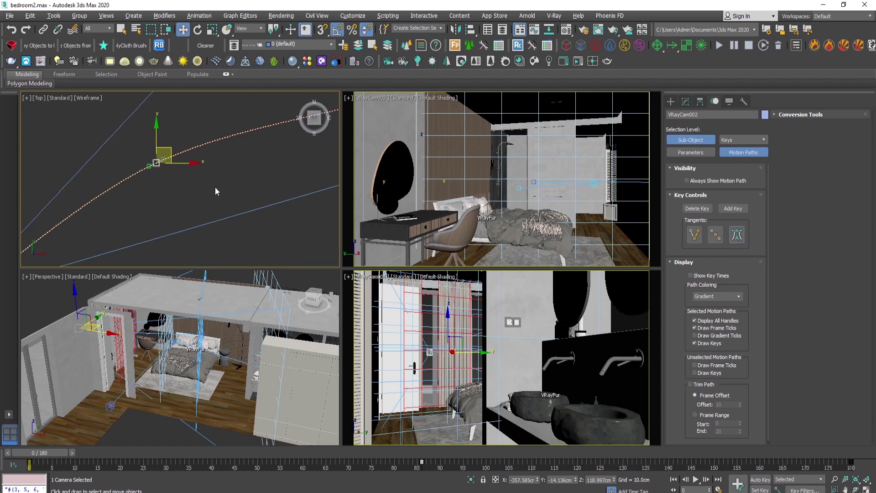
{"action": "scroll", "coordinate": [215, 187], "scroll_direction": "down", "scroll_amount": 2}
{"action": "middle_click_drag", "start_coordinate": [199, 188], "coordinate": [189, 188]}
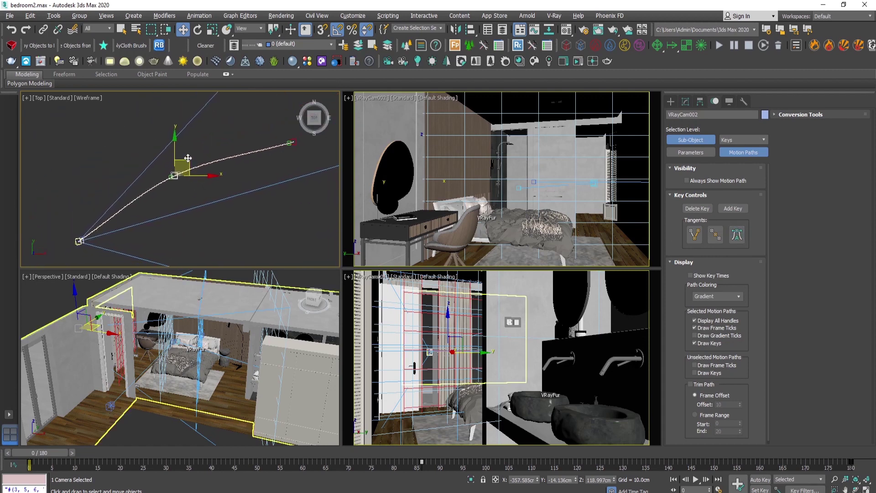
{"action": "mouse_move", "coordinate": [188, 158]}
{"action": "left_mouse_down"}
{"action": "mouse_move", "coordinate": [197, 162]}
{"action": "mouse_move", "coordinate": [191, 148]}
{"action": "left_mouse_up"}
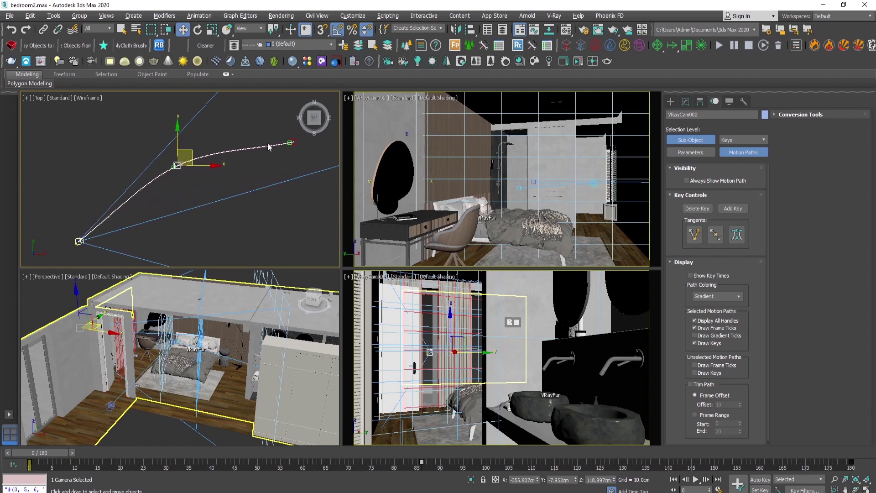
- Select the path's end key, then leave key editing and frame the path's start
{"action": "scroll", "coordinate": [277, 146], "scroll_direction": "up", "scroll_amount": 3}
{"action": "middle_click_drag", "start_coordinate": [303, 157], "coordinate": [274, 168]}
{"action": "left_click", "coordinate": [278, 154]}
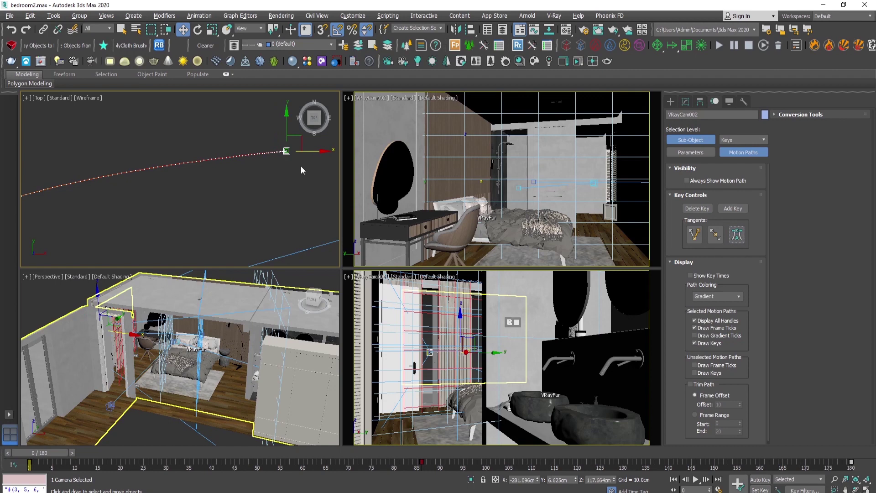
{"action": "key", "text": "1"}
{"action": "scroll", "coordinate": [282, 161], "scroll_direction": "down", "scroll_amount": 3}
{"action": "scroll", "coordinate": [40, 240], "scroll_direction": "up", "scroll_amount": 2}
{"action": "middle_click_drag", "start_coordinate": [41, 240], "coordinate": [63, 188]}
- At frame 11, select the key near the path's start and set its tangents to Auto
{"action": "scroll", "coordinate": [63, 188], "scroll_direction": "down", "scroll_amount": 1}
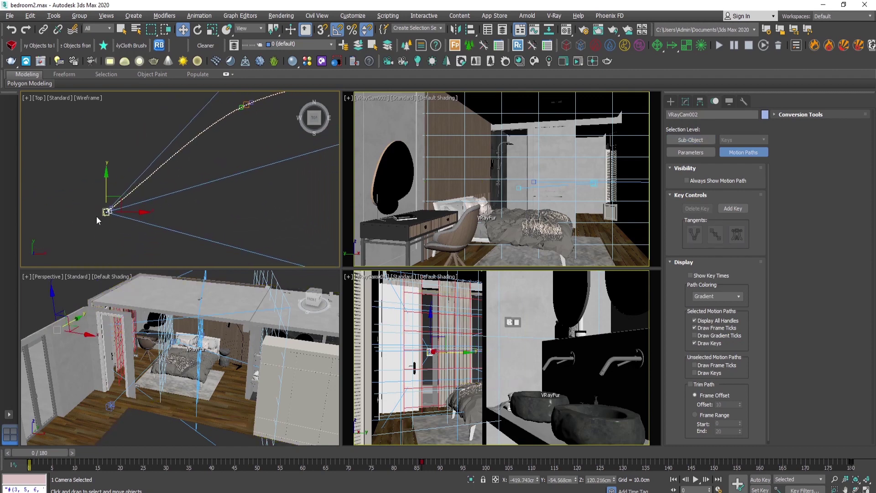
{"action": "scroll", "coordinate": [124, 218], "scroll_direction": "up", "scroll_amount": 4}
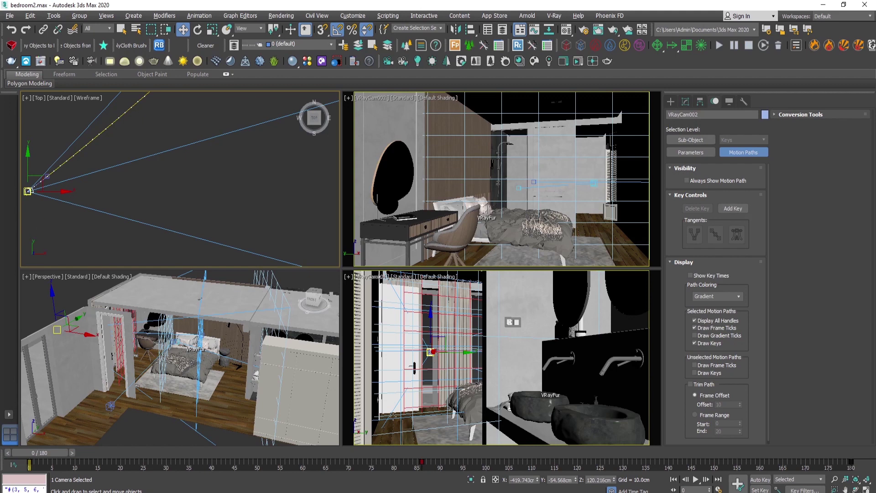
{"action": "left_click_drag", "start_coordinate": [65, 455], "coordinate": [108, 451]}
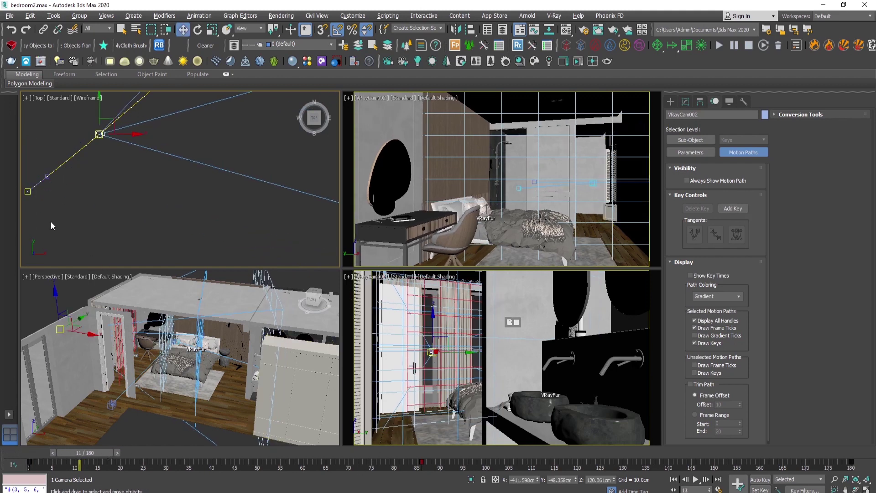
{"action": "key", "text": "ctrl+b"}
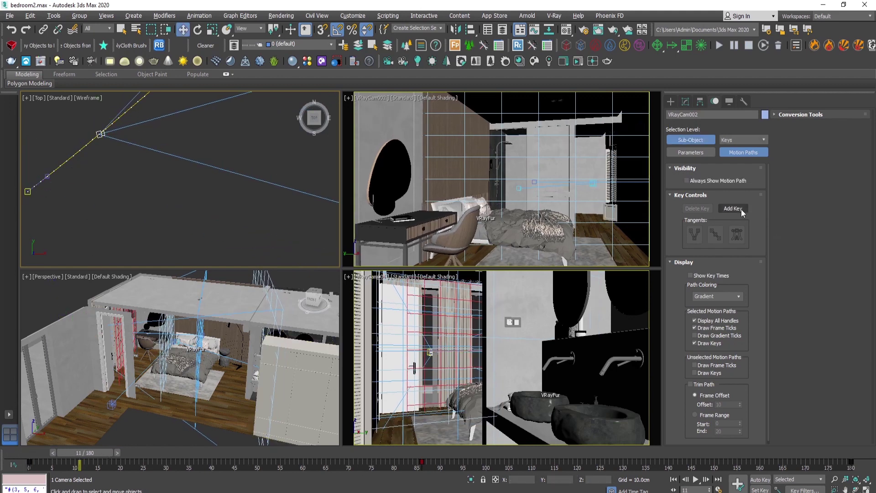
{"action": "middle_click_drag", "start_coordinate": [38, 183], "coordinate": [148, 173]}
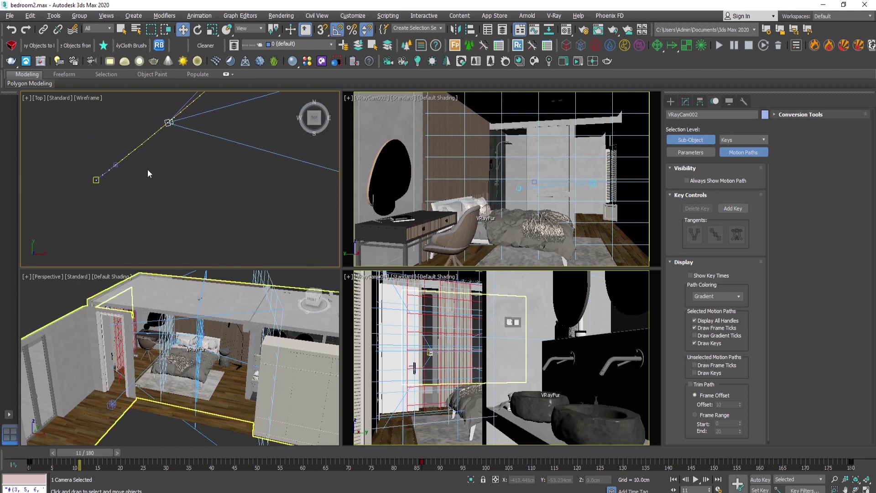
{"action": "left_click", "coordinate": [96, 180]}
{"action": "left_click", "coordinate": [739, 235]}
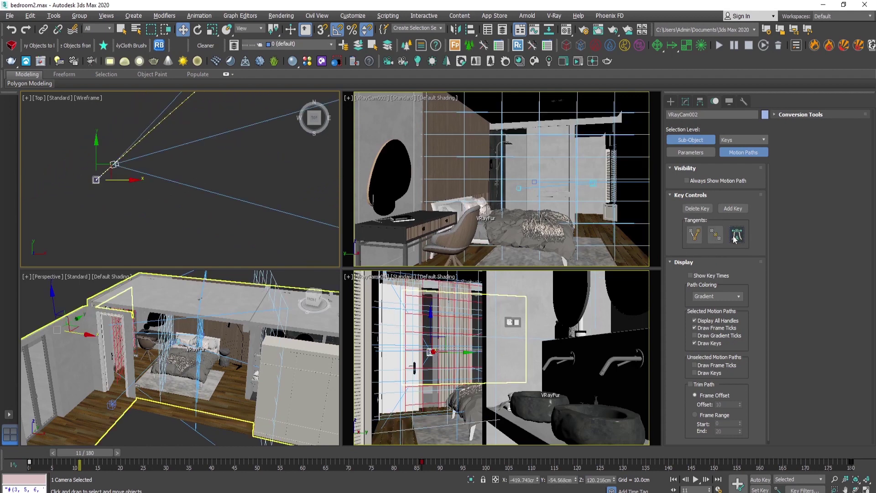
- Nudge the start key slightly downward and scrub the timeline to preview the camera's travel
{"action": "middle_click_drag", "start_coordinate": [124, 173], "coordinate": [87, 217]}
{"action": "scroll", "coordinate": [88, 215], "scroll_direction": "down", "scroll_amount": 5}
{"action": "scroll", "coordinate": [88, 215], "scroll_direction": "down", "scroll_amount": 3}
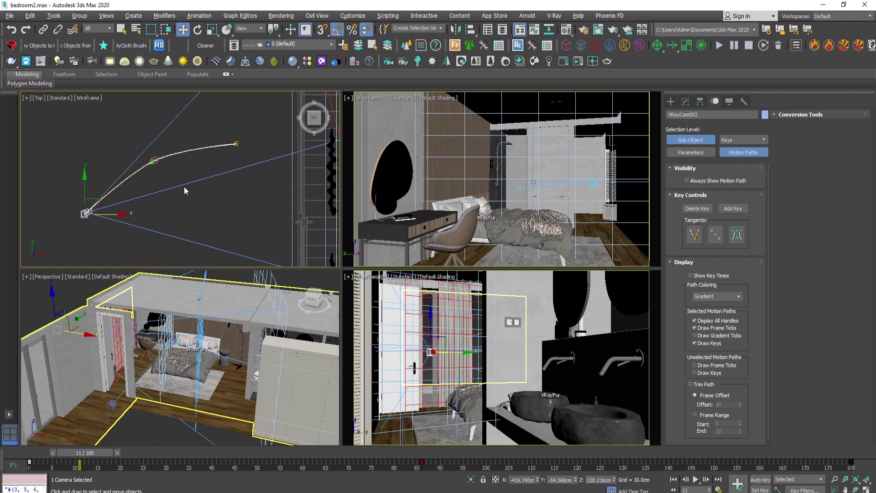
{"action": "scroll", "coordinate": [197, 176], "scroll_direction": "up", "scroll_amount": 3}
{"action": "scroll", "coordinate": [82, 150], "scroll_direction": "up", "scroll_amount": 5}
{"action": "left_click", "coordinate": [138, 164]}
{"action": "scroll", "coordinate": [139, 171], "scroll_direction": "down", "scroll_amount": 5}
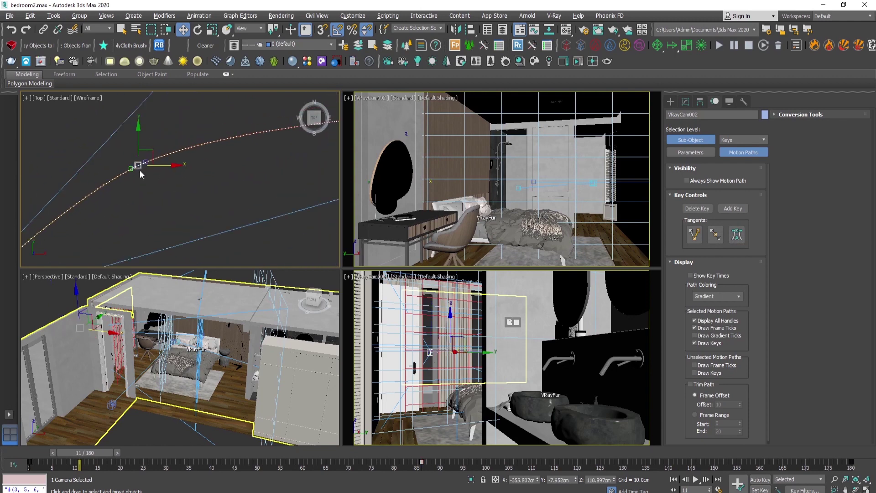
{"action": "left_click_drag", "start_coordinate": [152, 156], "coordinate": [142, 170]}
{"action": "scroll", "coordinate": [135, 179], "scroll_direction": "up", "scroll_amount": 5}
{"action": "scroll", "coordinate": [243, 195], "scroll_direction": "down", "scroll_amount": 5}
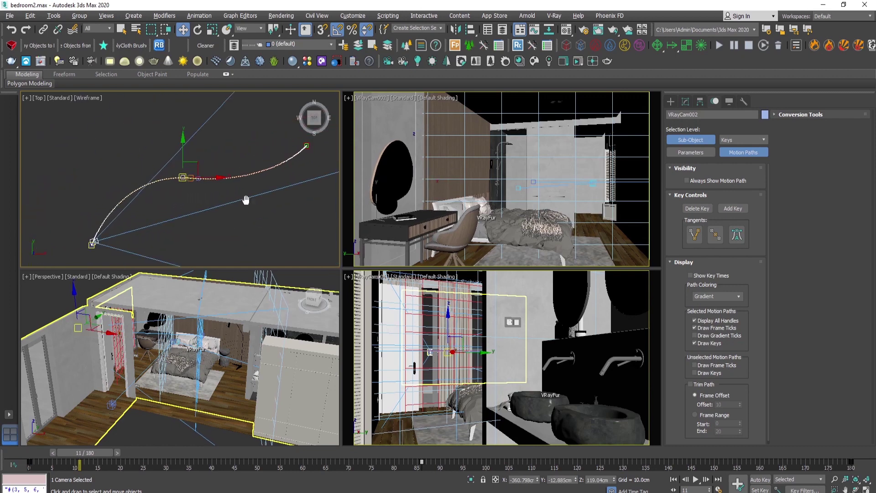
{"action": "left_click_drag", "start_coordinate": [83, 454], "coordinate": [315, 137]}
- Move VRayCam002 itself to reshape the end of its motion path
{"action": "key", "text": "w"}
{"action": "scroll", "coordinate": [253, 115], "scroll_direction": "up", "scroll_amount": 4}
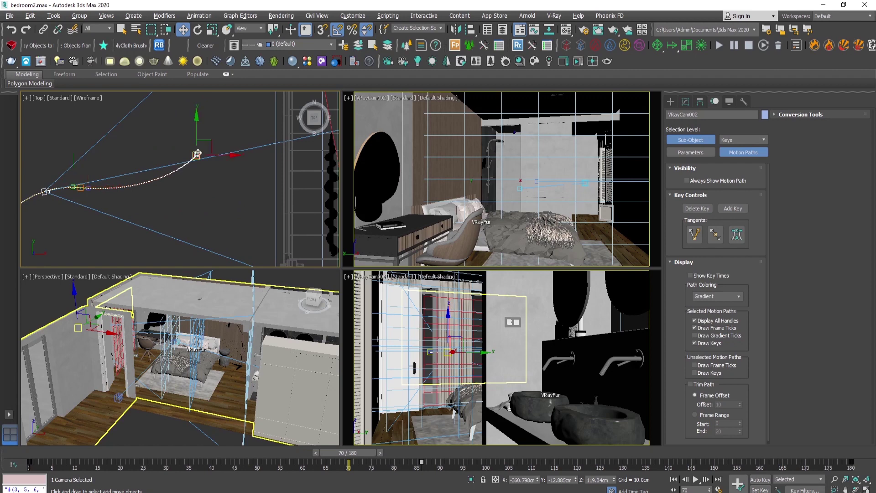
{"action": "mouse_move", "coordinate": [198, 154]}
{"action": "left_mouse_down"}
{"action": "mouse_move", "coordinate": [211, 142]}
{"action": "mouse_move", "coordinate": [203, 119]}
{"action": "mouse_move", "coordinate": [212, 131]}
{"action": "mouse_move", "coordinate": [196, 164]}
{"action": "mouse_move", "coordinate": [209, 151]}
{"action": "mouse_move", "coordinate": [186, 163]}
{"action": "left_mouse_up"}
- Pull a key on the far part of the path up and right, then scrub back to frame 41
{"action": "key", "text": "1"}
{"action": "scroll", "coordinate": [194, 158], "scroll_direction": "down", "scroll_amount": 5}
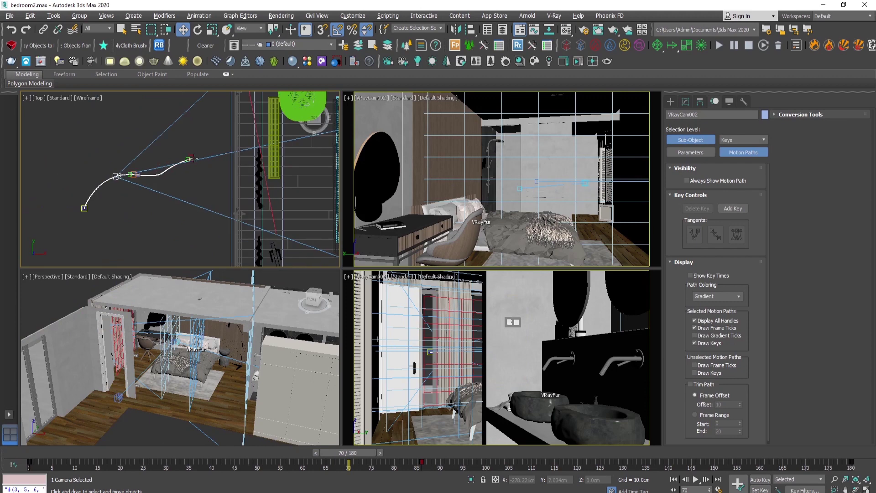
{"action": "left_click", "coordinate": [192, 158]}
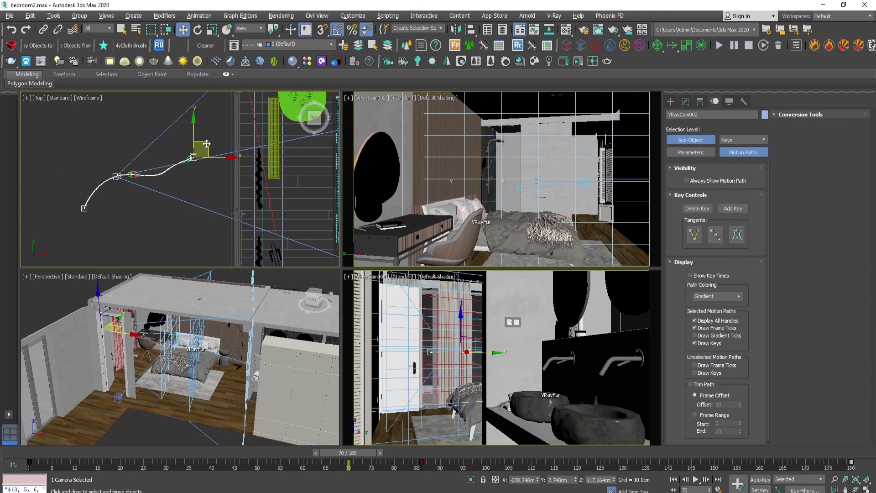
{"action": "left_click_drag", "start_coordinate": [206, 144], "coordinate": [207, 110]}
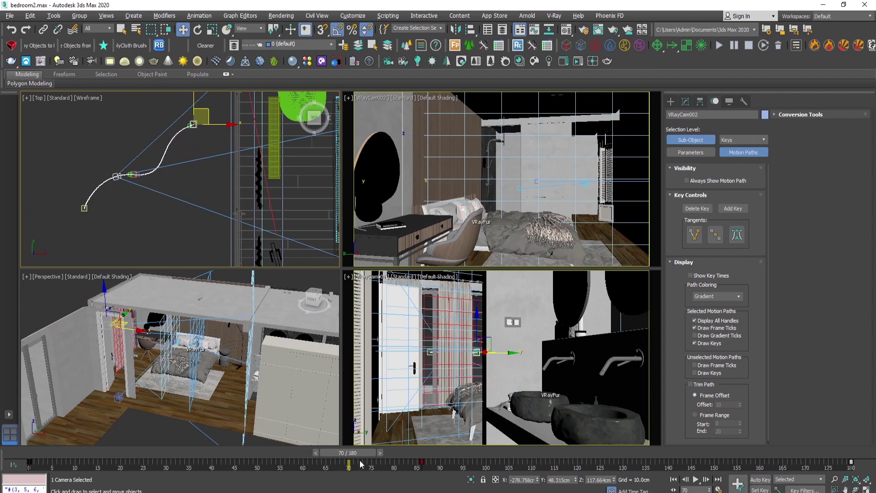
{"action": "left_click_drag", "start_coordinate": [356, 453], "coordinate": [331, 360]}
{"action": "key", "text": "w"}
{"action": "left_click", "coordinate": [134, 175]}
- Delete one key from the camera's motion path
{"action": "scroll", "coordinate": [137, 183], "scroll_direction": "up", "scroll_amount": 5}
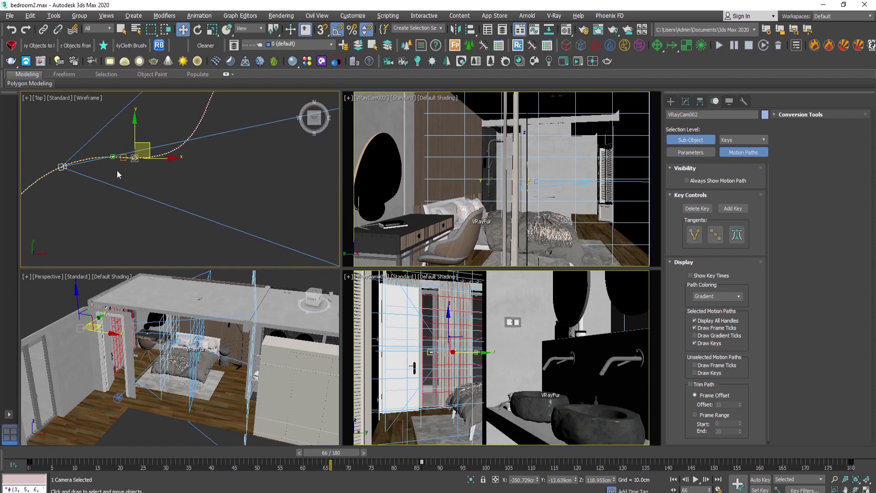
{"action": "left_click", "coordinate": [125, 166]}
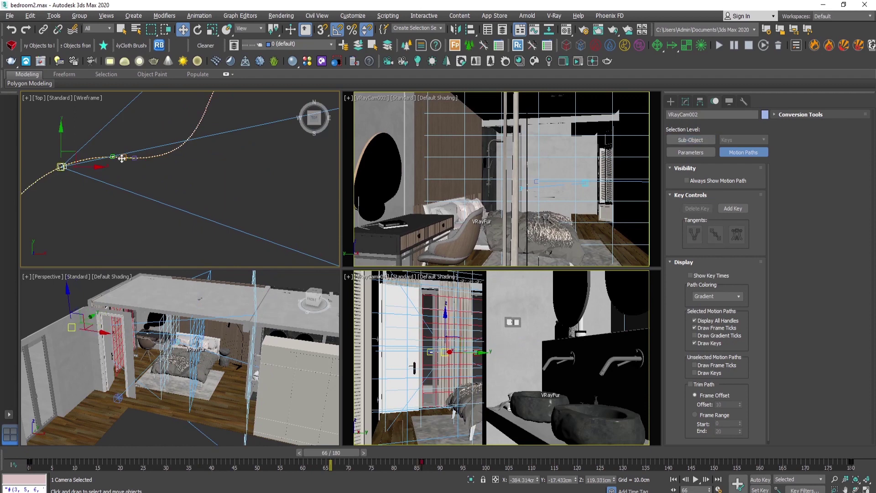
{"action": "key", "text": "ctrl+b"}
{"action": "key", "text": "ctrl+b"}
{"action": "scroll", "coordinate": [132, 169], "scroll_direction": "up", "scroll_amount": 5}
{"action": "left_click", "coordinate": [137, 173]}
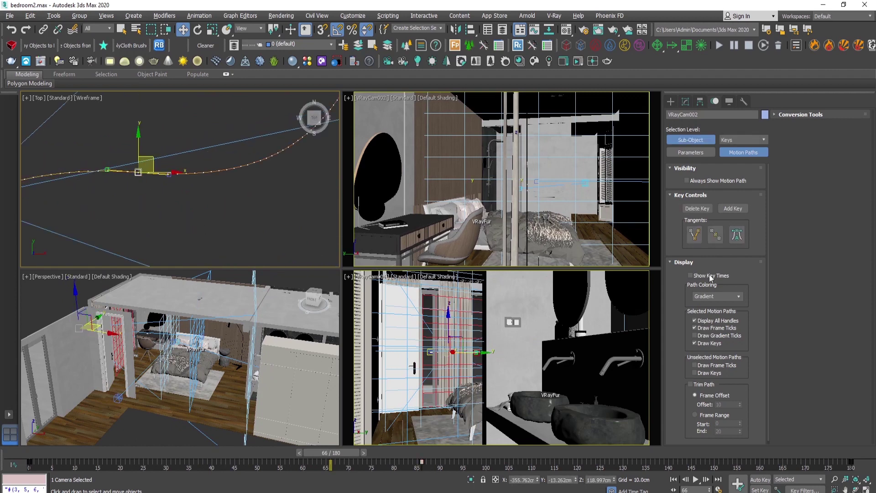
{"action": "left_click", "coordinate": [697, 208]}
- Move the path's end key and scrub the animation to check the camera move
{"action": "scroll", "coordinate": [164, 177], "scroll_direction": "down", "scroll_amount": 3}
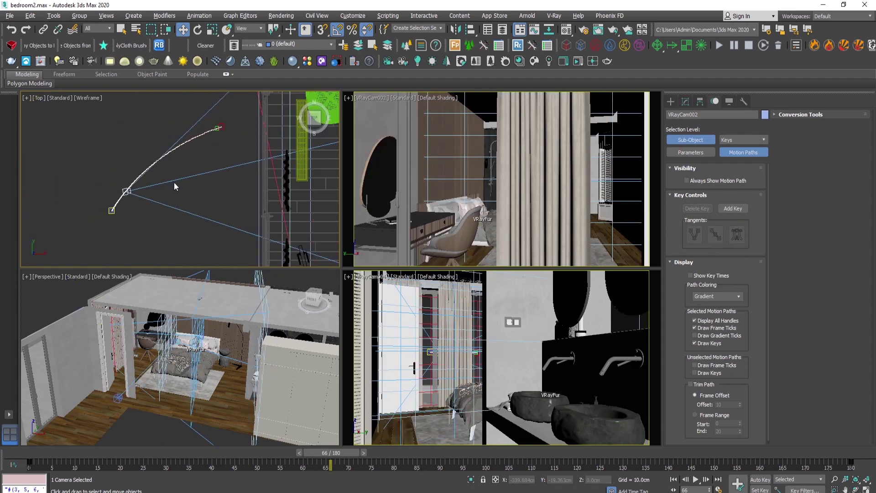
{"action": "middle_click_drag", "start_coordinate": [173, 180], "coordinate": [138, 195]}
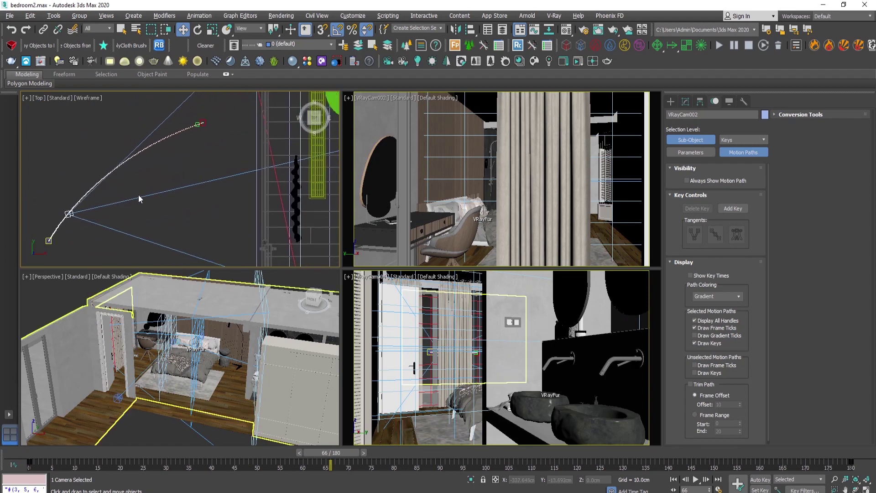
{"action": "left_click", "coordinate": [202, 124]}
{"action": "mouse_move", "coordinate": [218, 111]}
{"action": "left_mouse_down"}
{"action": "mouse_move", "coordinate": [231, 135]}
{"action": "mouse_move", "coordinate": [259, 126]}
{"action": "mouse_move", "coordinate": [219, 140]}
{"action": "mouse_move", "coordinate": [213, 121]}
{"action": "left_mouse_up"}
{"action": "scroll", "coordinate": [238, 136], "scroll_direction": "up", "scroll_amount": 5}
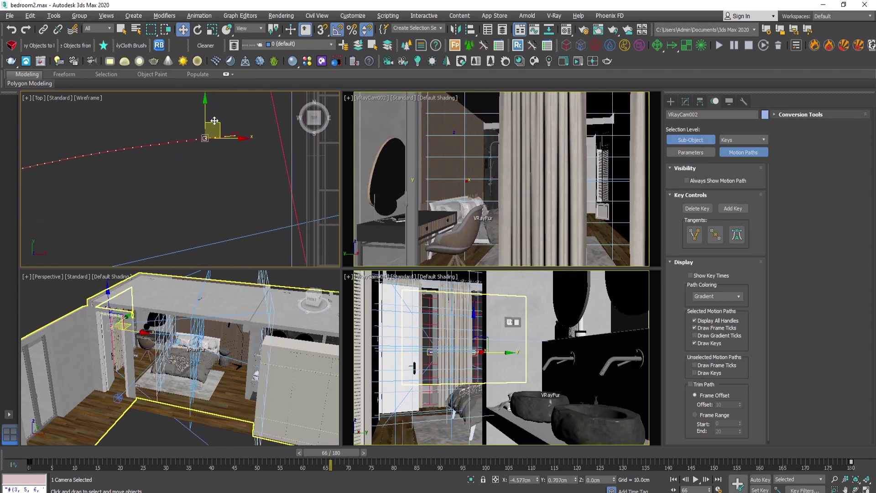
{"action": "scroll", "coordinate": [237, 151], "scroll_direction": "down", "scroll_amount": 5}
{"action": "scroll", "coordinate": [235, 169], "scroll_direction": "down", "scroll_amount": 2}
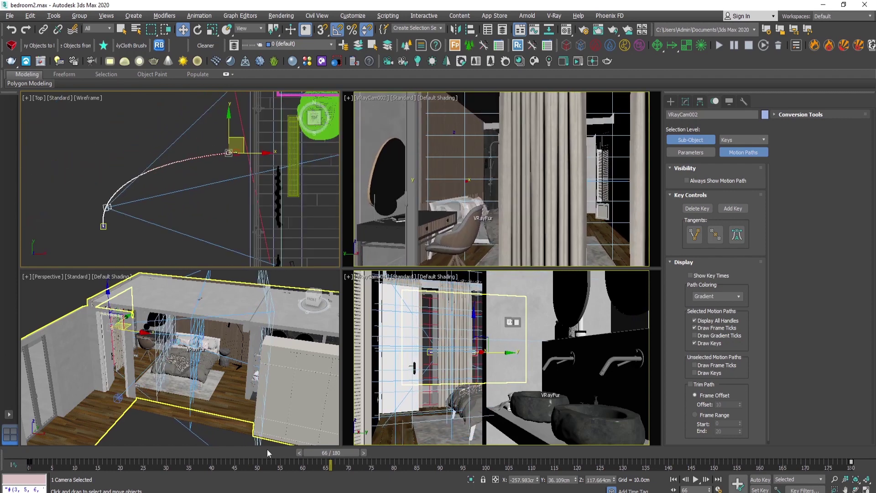
{"action": "left_click_drag", "start_coordinate": [336, 452], "coordinate": [39, 478]}
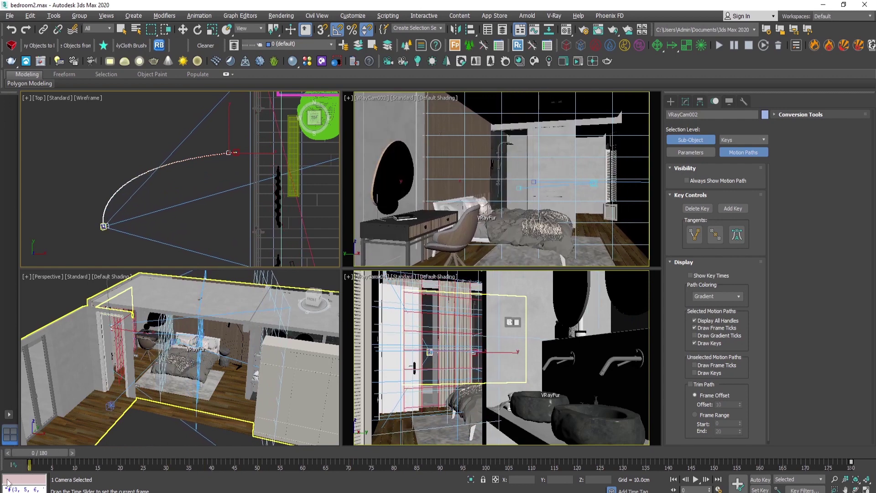
- At frame 36, move a mid-path key right, then down-left to re-curve the path
{"action": "left_click_drag", "start_coordinate": [48, 427], "coordinate": [68, 398]}
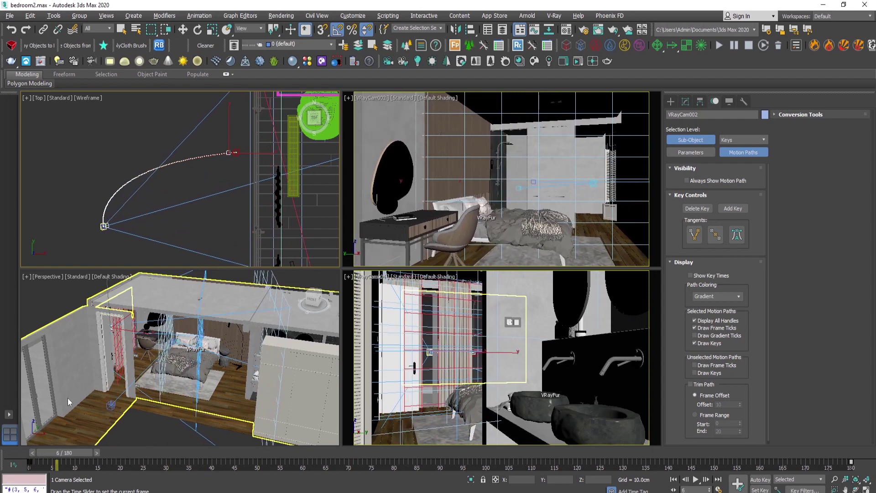
{"action": "key", "text": "w"}
{"action": "scroll", "coordinate": [87, 224], "scroll_direction": "up", "scroll_amount": 5}
{"action": "key", "text": "1"}
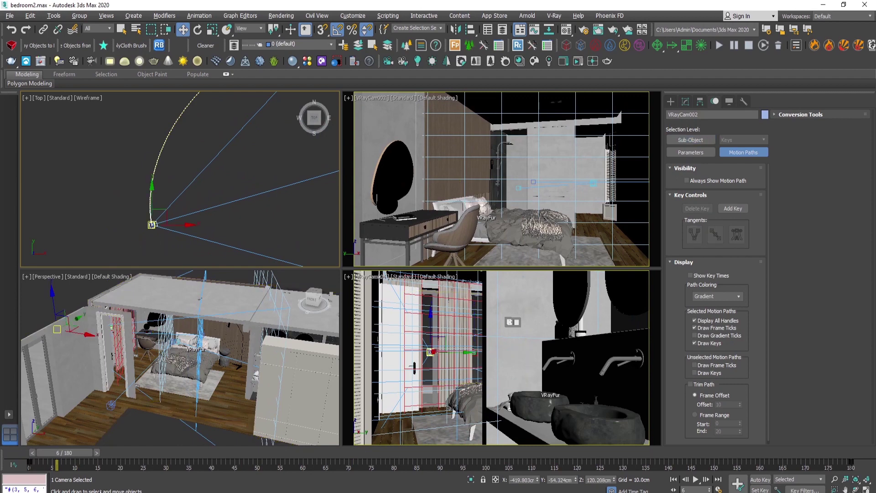
{"action": "left_click_drag", "start_coordinate": [58, 458], "coordinate": [194, 419]}
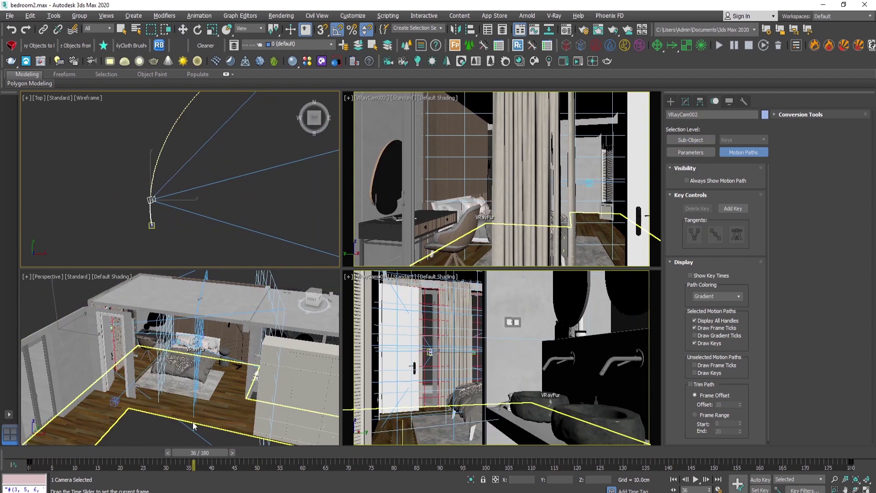
{"action": "key", "text": "ctrl+b"}
{"action": "scroll", "coordinate": [152, 226], "scroll_direction": "up", "scroll_amount": 3}
{"action": "left_click", "coordinate": [151, 231]}
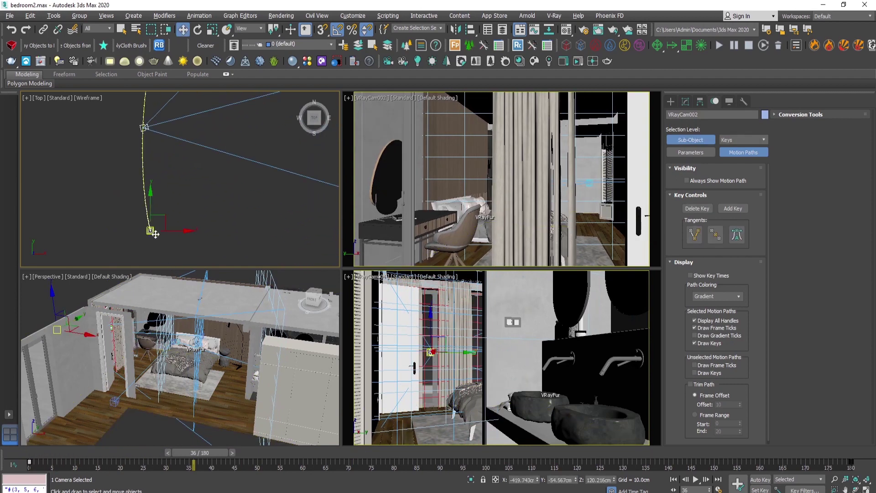
{"action": "scroll", "coordinate": [150, 237], "scroll_direction": "up", "scroll_amount": 4}
{"action": "left_click_drag", "start_coordinate": [159, 211], "coordinate": [203, 134]}
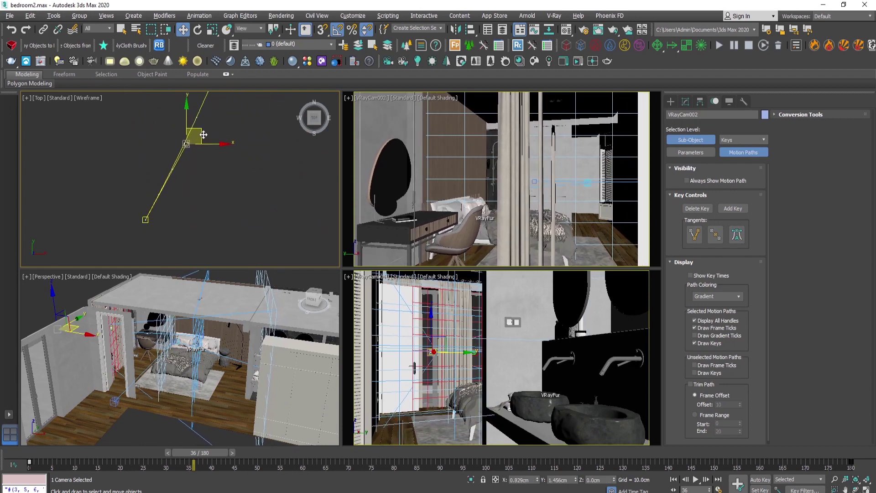
{"action": "left_click_drag", "start_coordinate": [184, 184], "coordinate": [132, 211]}
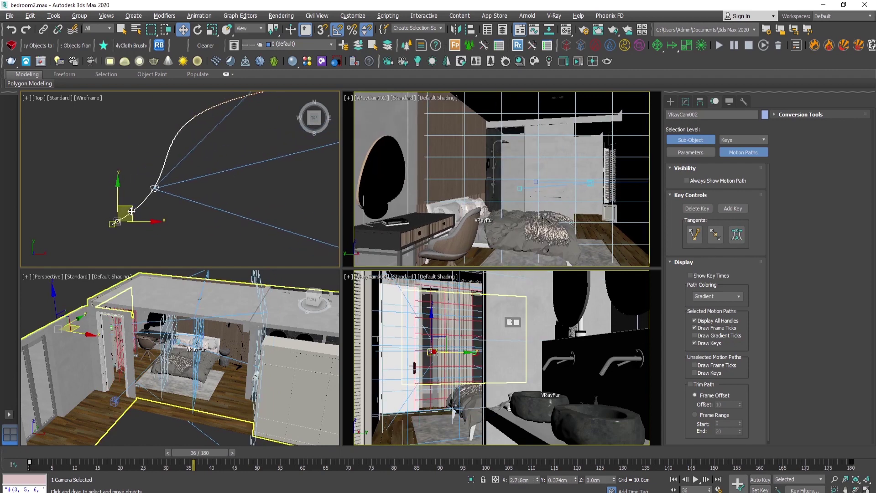
- Move the last key right to extend the path, scrub through, and return to the first frame
{"action": "middle_click_drag", "start_coordinate": [174, 178], "coordinate": [91, 205]}
{"action": "scroll", "coordinate": [91, 205], "scroll_direction": "down", "scroll_amount": 2}
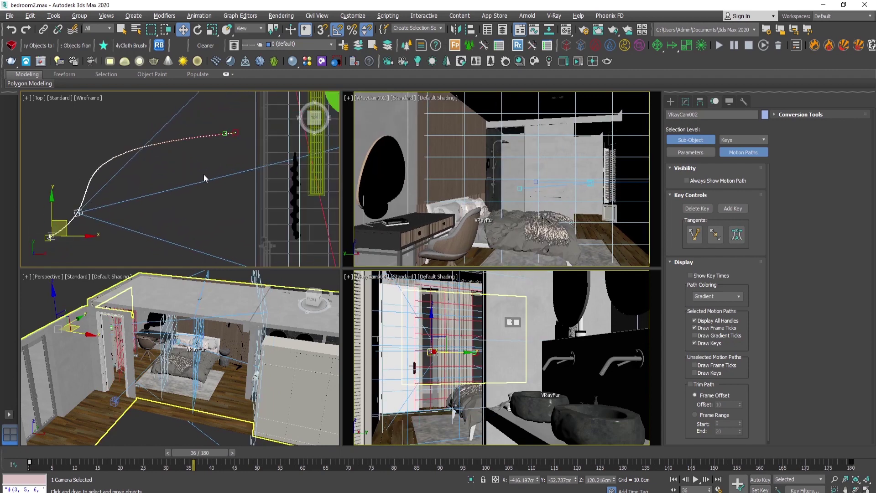
{"action": "left_click", "coordinate": [235, 133]}
{"action": "left_click_drag", "start_coordinate": [254, 120], "coordinate": [281, 121]}
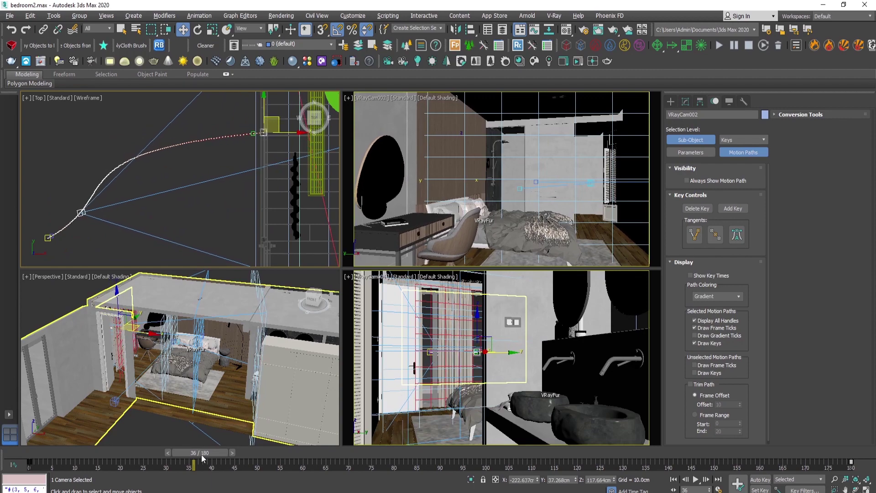
{"action": "left_click_drag", "start_coordinate": [201, 455], "coordinate": [866, 411]}
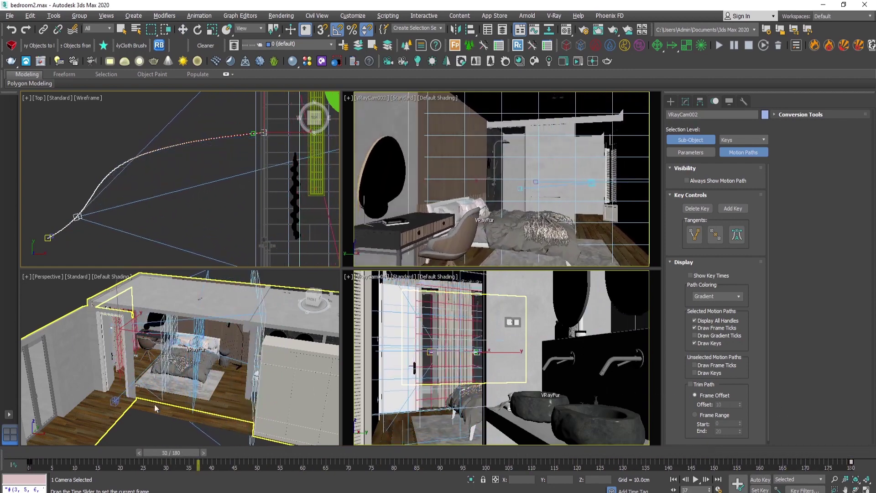
{"action": "left_click_drag", "start_coordinate": [154, 404], "coordinate": [4, 429]}
- Zoom and pan the Top view, then scrub through the first 15 frames to preview the camera
{"action": "key", "text": "w"}
{"action": "middle_click_drag", "start_coordinate": [209, 164], "coordinate": [202, 168]}
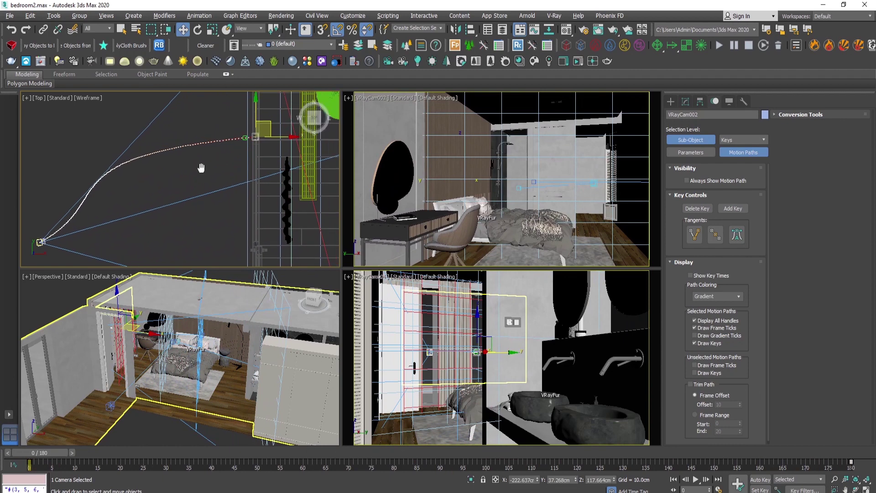
{"action": "scroll", "coordinate": [191, 173], "scroll_direction": "down", "scroll_amount": 5}
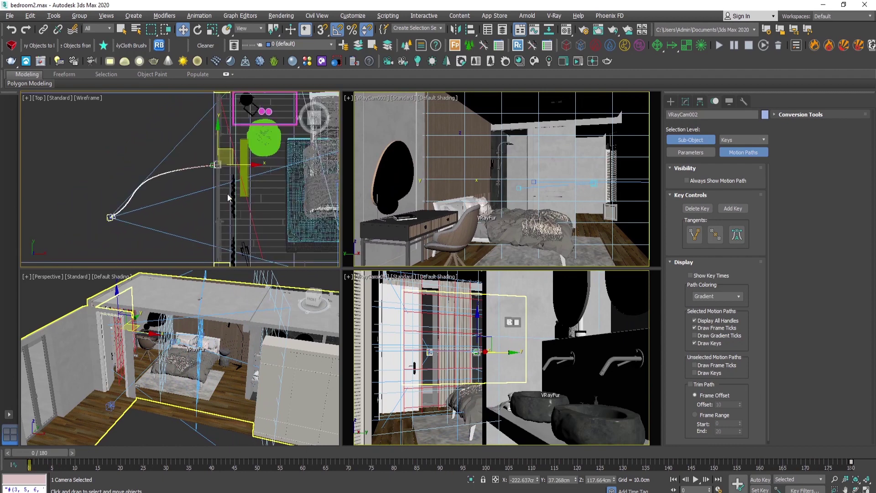
{"action": "middle_click_drag", "start_coordinate": [227, 194], "coordinate": [196, 240]}
{"action": "left_click_drag", "start_coordinate": [35, 454], "coordinate": [462, 375]}
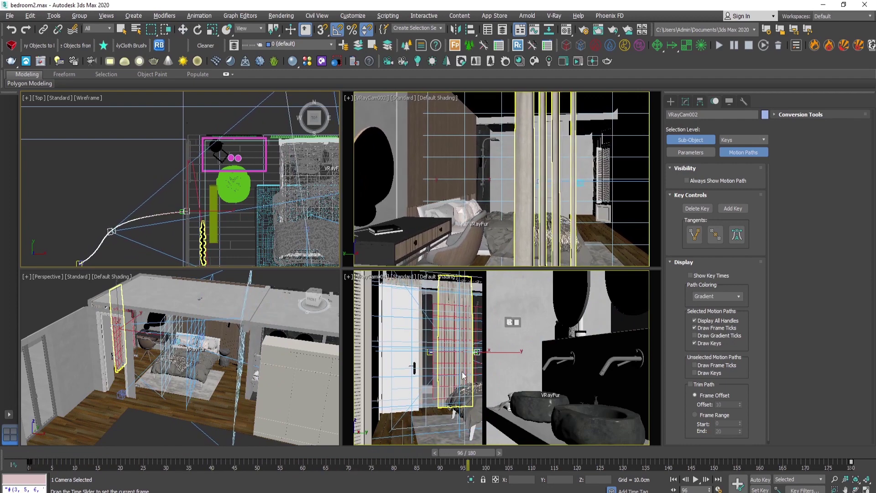
{"action": "key", "text": "w"}
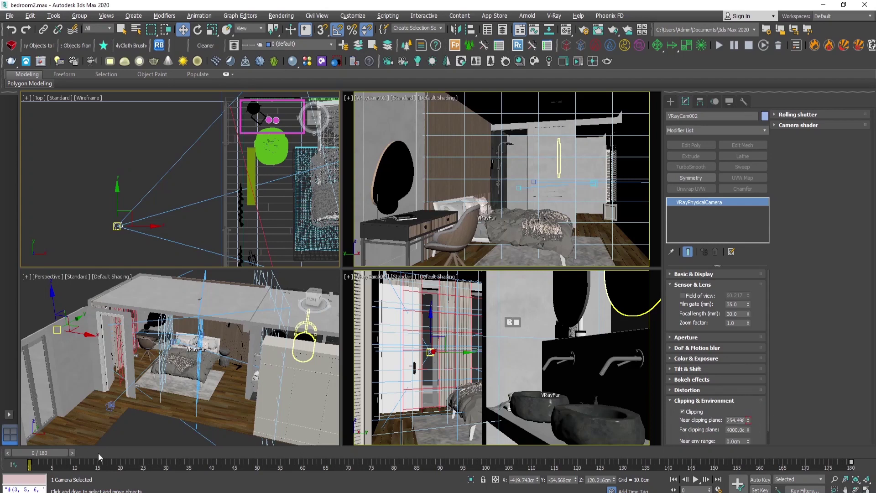
- With Auto Key on, lower VRayCam002's near clipping distance at frame 25
{"action": "left_click", "coordinate": [760, 480]}
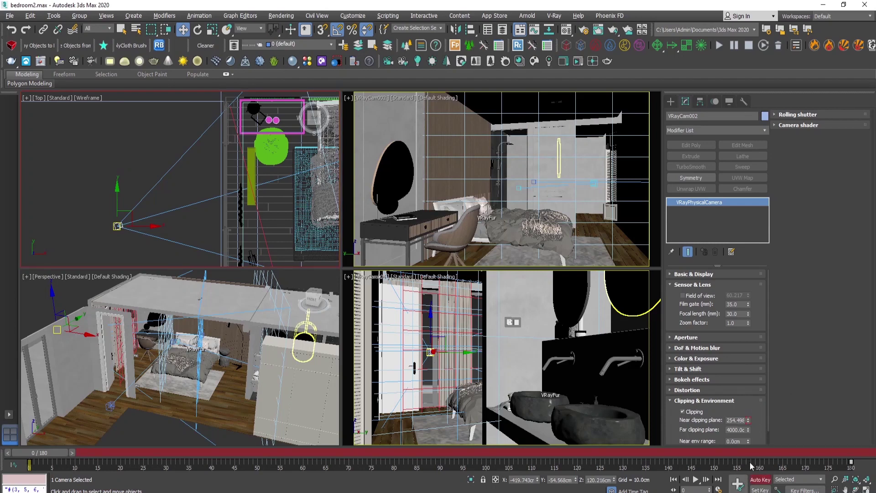
{"action": "left_click", "coordinate": [739, 484]}
{"action": "left_click_drag", "start_coordinate": [33, 459], "coordinate": [143, 452]}
{"action": "key", "text": "w"}
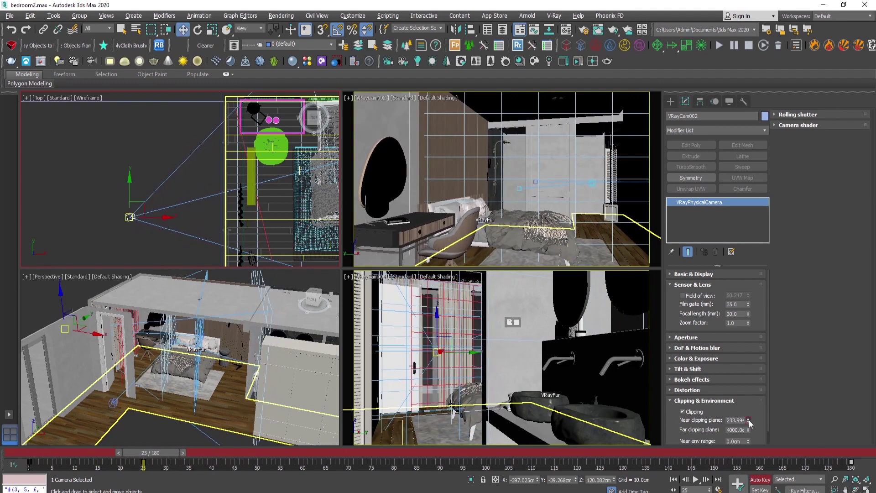
{"action": "left_click_drag", "start_coordinate": [749, 423], "coordinate": [750, 421]}
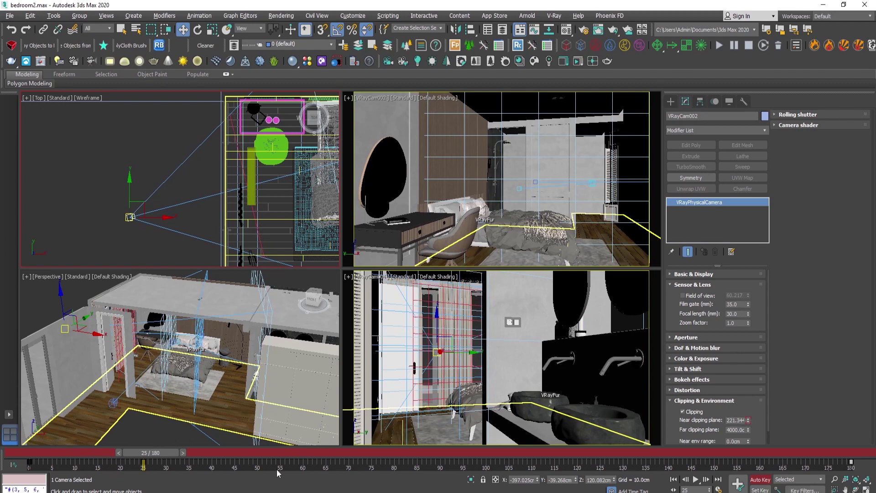
- Raise the near clipping distance at frame 90 and lower it again at frame 139
{"action": "left_click_drag", "start_coordinate": [150, 451], "coordinate": [440, 454]}
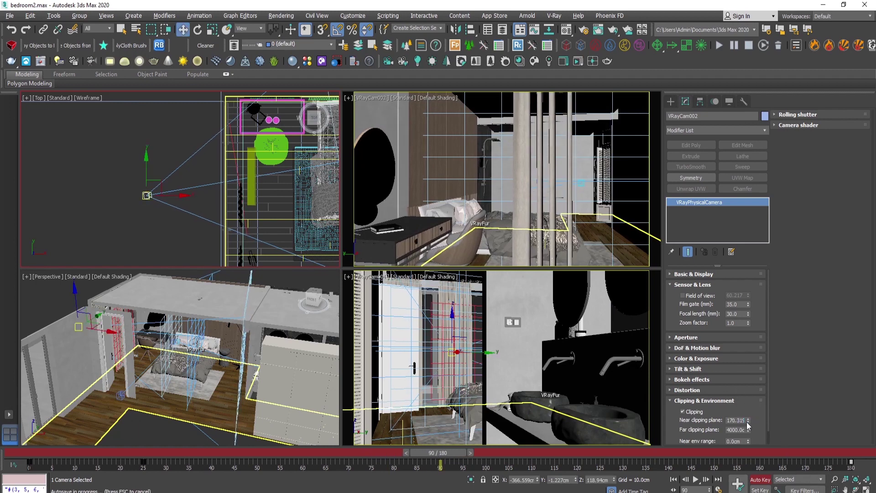
{"action": "left_click_drag", "start_coordinate": [749, 421], "coordinate": [749, 419]}
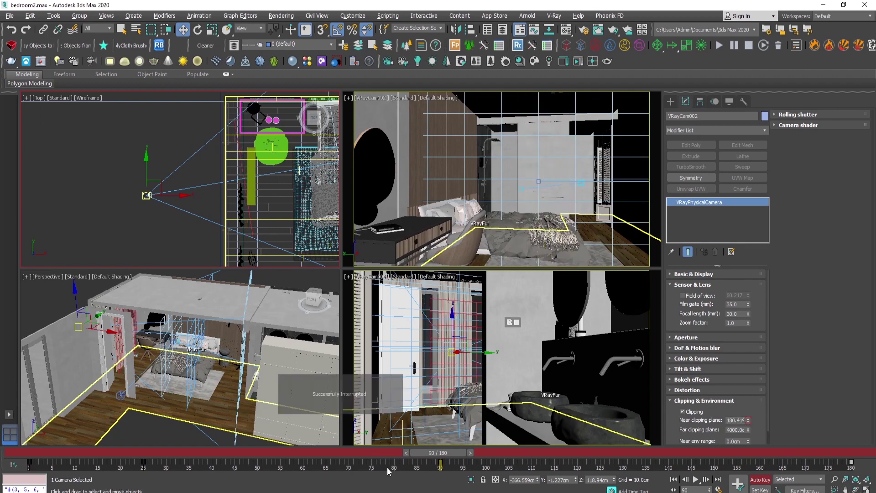
{"action": "left_click_drag", "start_coordinate": [449, 452], "coordinate": [665, 434]}
{"action": "key", "text": "w"}
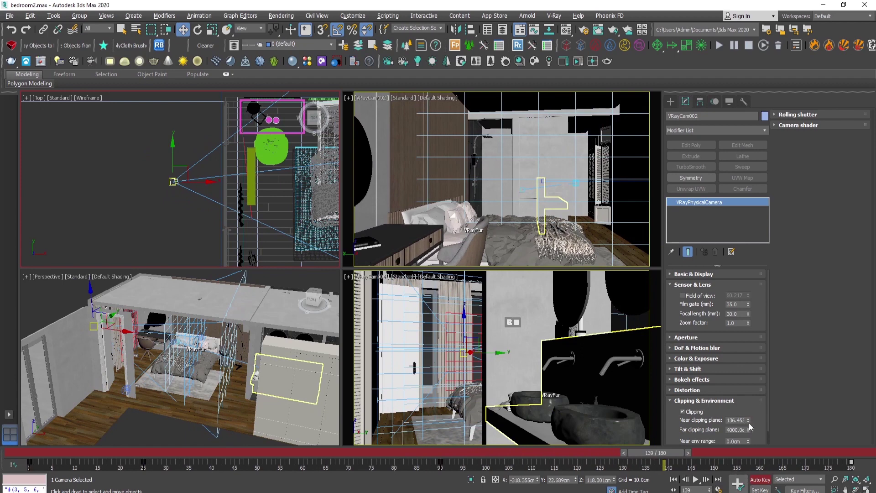
{"action": "left_click_drag", "start_coordinate": [749, 422], "coordinate": [748, 423]}
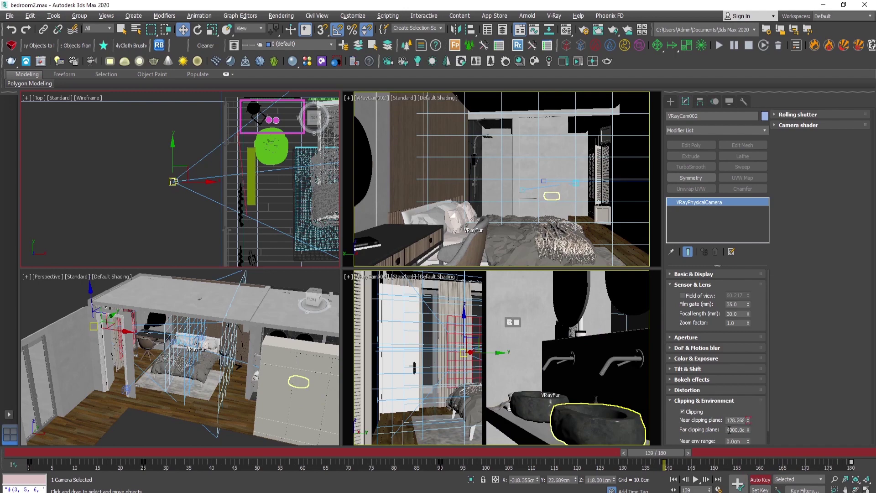
- Lower the near clipping distance at frame 180, then return to frame 0 and turn Auto Key off
{"action": "left_click_drag", "start_coordinate": [652, 461], "coordinate": [840, 462]}
{"action": "key", "text": "w"}
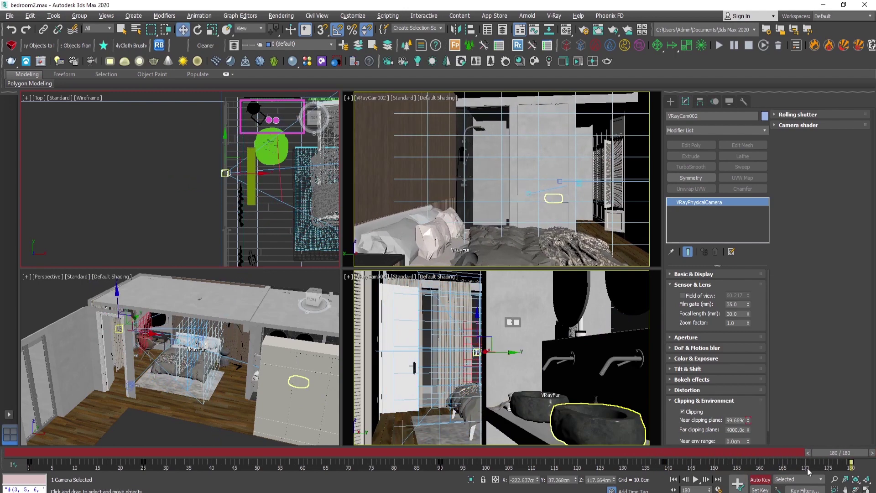
{"action": "left_click_drag", "start_coordinate": [749, 424], "coordinate": [753, 444]}
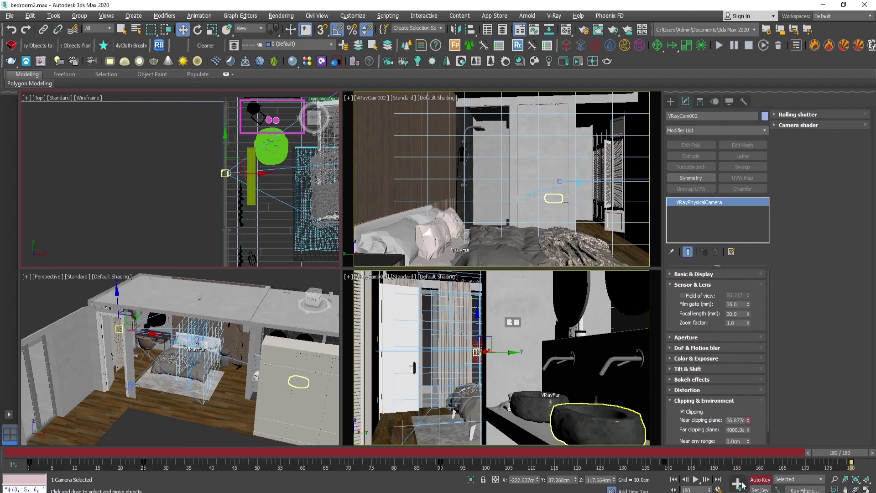
{"action": "left_click", "coordinate": [760, 479]}
{"action": "mouse_move", "coordinate": [840, 453]}
{"action": "left_mouse_down"}
{"action": "mouse_move", "coordinate": [741, 454]}
{"action": "mouse_move", "coordinate": [845, 455]}
{"action": "left_mouse_up"}
{"action": "left_click", "coordinate": [760, 479]}
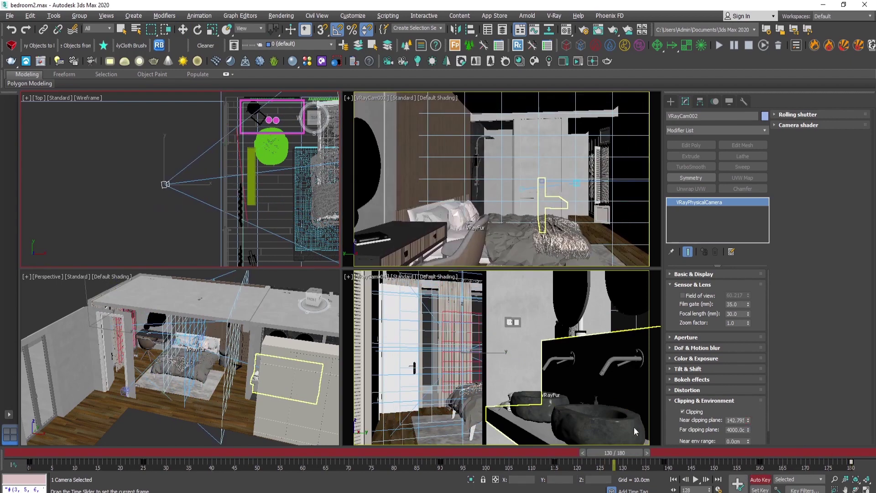
{"action": "left_click_drag", "start_coordinate": [636, 431], "coordinate": [2, 402]}
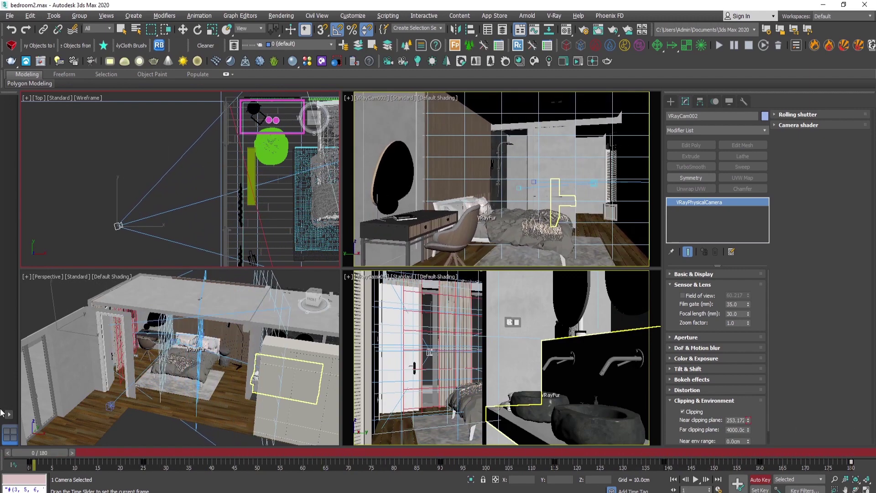
{"action": "key", "text": "w"}
{"action": "left_click", "coordinate": [760, 479]}
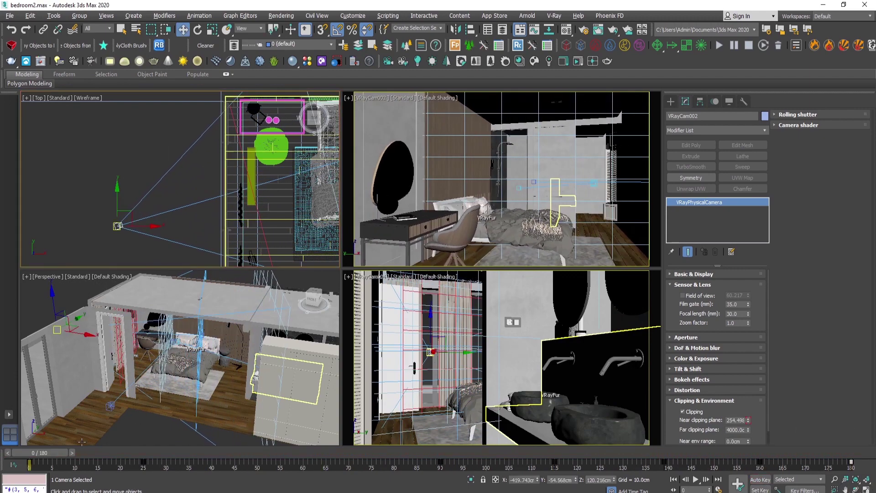
- At frame 105, show VRayCam002's motion path and zoom the Top view onto the bed and rug
{"action": "left_click_drag", "start_coordinate": [38, 453], "coordinate": [18, 446]}
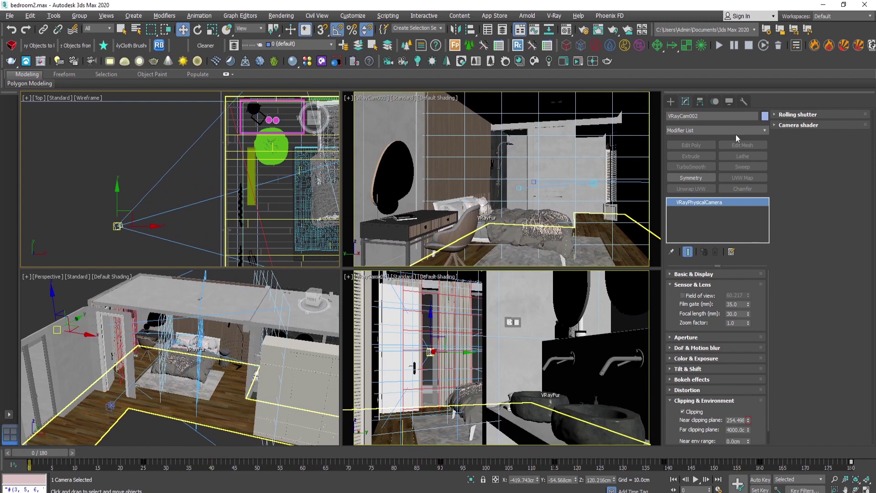
{"action": "left_click", "coordinate": [703, 102]}
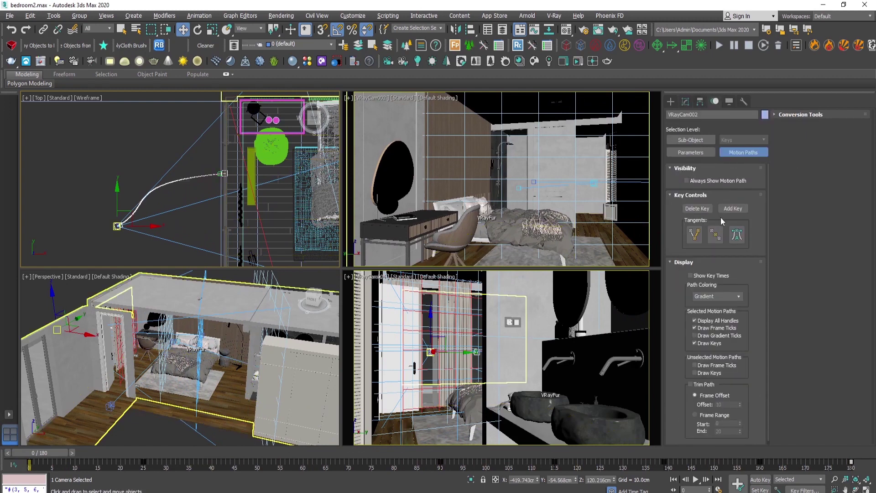
{"action": "scroll", "coordinate": [124, 224], "scroll_direction": "up", "scroll_amount": 2}
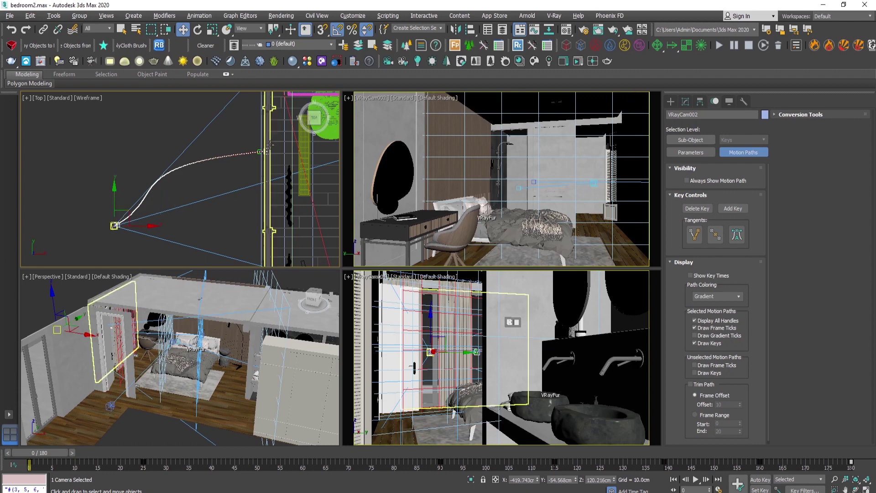
{"action": "middle_click_drag", "start_coordinate": [197, 190], "coordinate": [48, 196]}
{"action": "scroll", "coordinate": [51, 196], "scroll_direction": "down", "scroll_amount": 2}
{"action": "scroll", "coordinate": [259, 148], "scroll_direction": "up", "scroll_amount": 5}
- Select VRayCam002.Target and pan the Top view across the room plan
{"action": "left_click", "coordinate": [257, 125]}
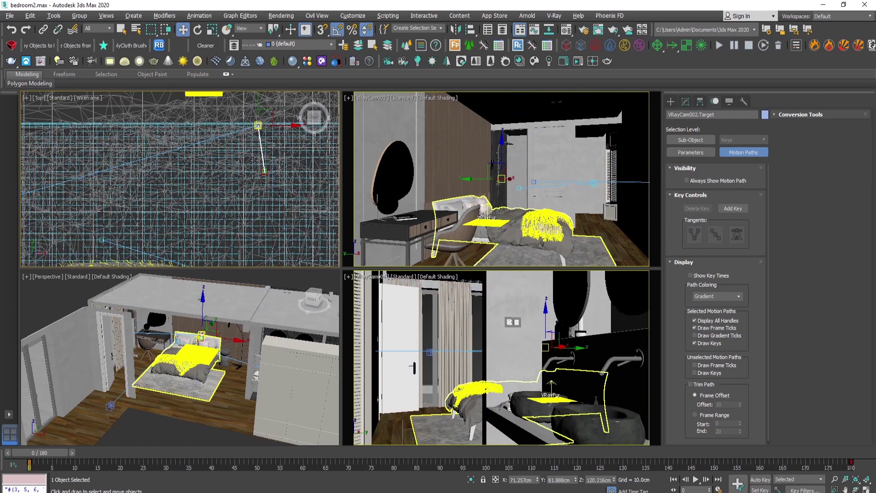
{"action": "scroll", "coordinate": [217, 197], "scroll_direction": "down", "scroll_amount": 5}
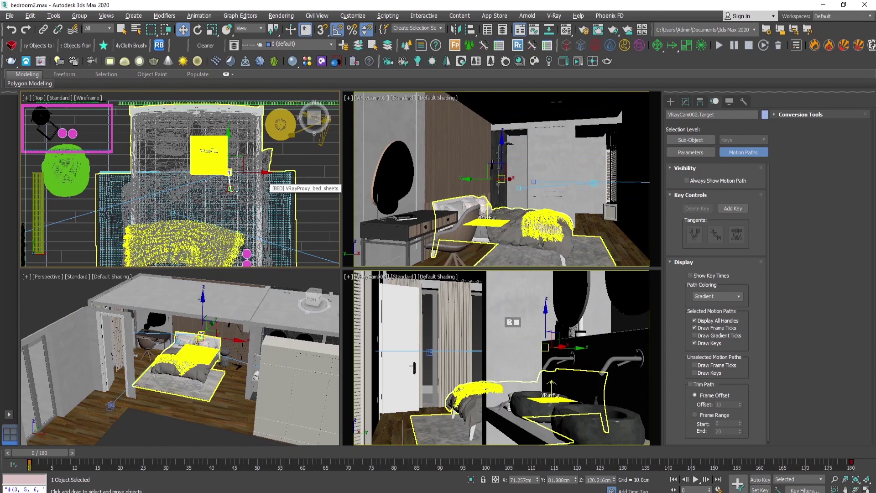
{"action": "scroll", "coordinate": [234, 190], "scroll_direction": "up", "scroll_amount": 5}
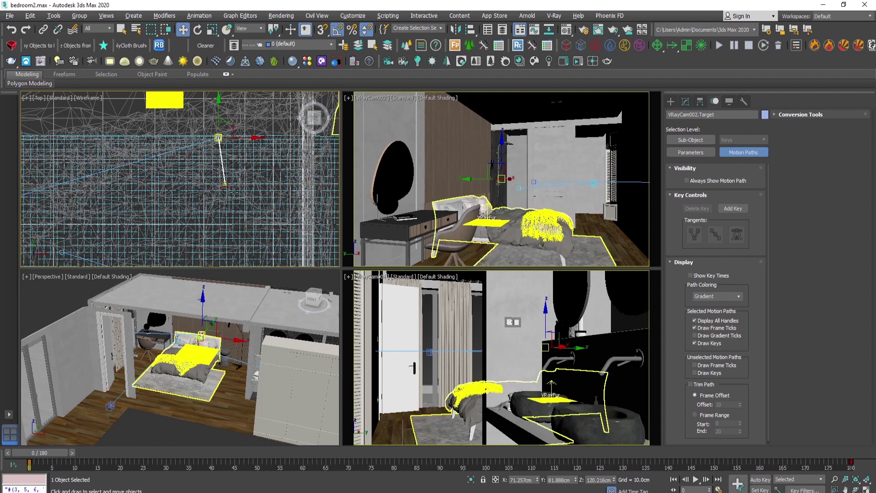
{"action": "scroll", "coordinate": [233, 202], "scroll_direction": "down", "scroll_amount": 5}
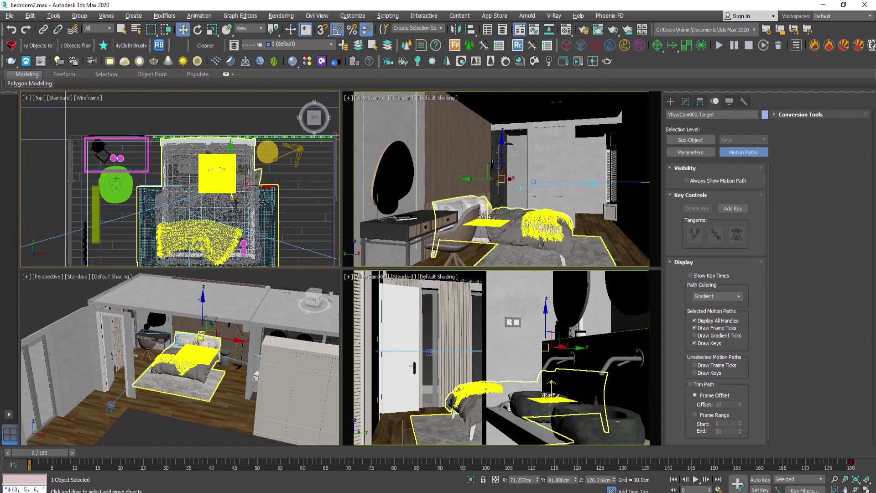
{"action": "middle_click_drag", "start_coordinate": [210, 218], "coordinate": [219, 162]}
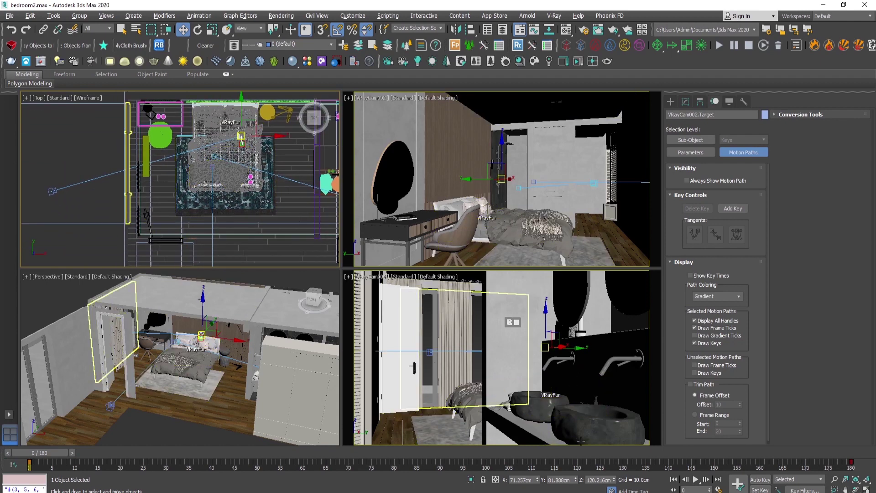
{"action": "middle_click_drag", "start_coordinate": [226, 195], "coordinate": [111, 177]}
{"action": "scroll", "coordinate": [110, 178], "scroll_direction": "down", "scroll_amount": 2}
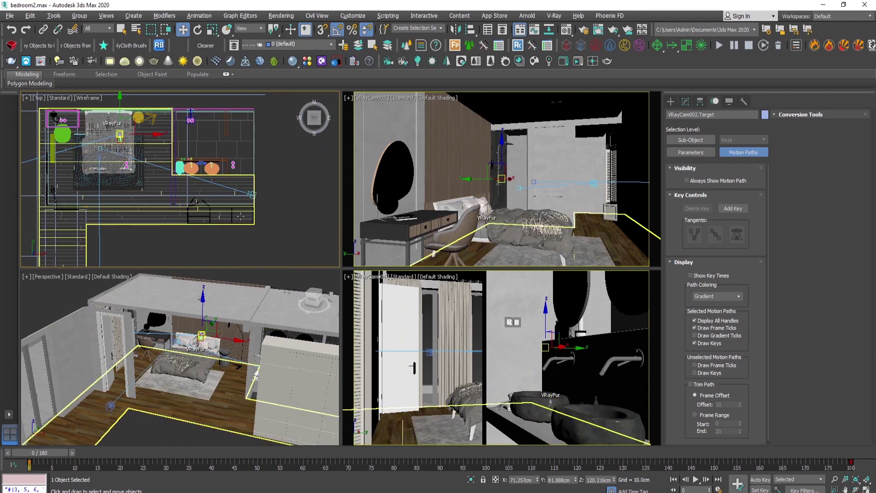
{"action": "middle_click_drag", "start_coordinate": [273, 219], "coordinate": [278, 218]}
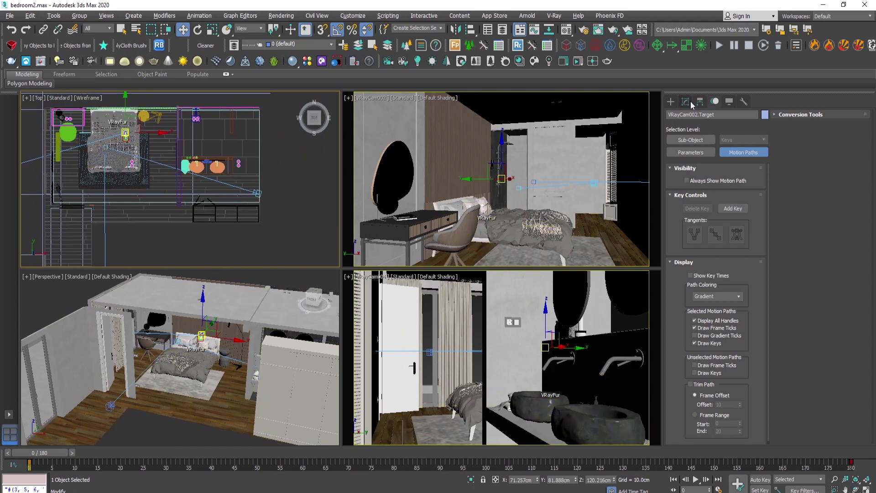
- Select the VRayCam004 camera to check its settings, then deselect it
{"action": "left_click", "coordinate": [685, 102]}
{"action": "left_click", "coordinate": [278, 231]}
{"action": "scroll", "coordinate": [270, 192], "scroll_direction": "up", "scroll_amount": 10}
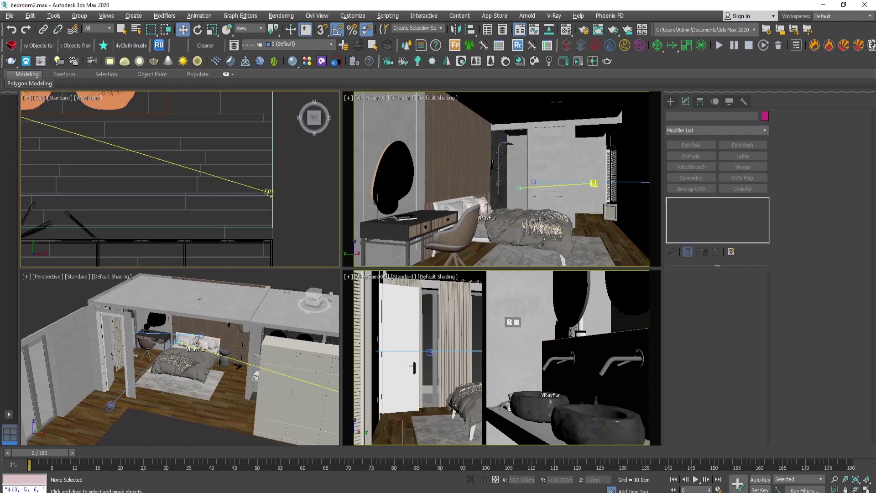
{"action": "left_click", "coordinate": [270, 192]}
{"action": "scroll", "coordinate": [304, 193], "scroll_direction": "down", "scroll_amount": 2}
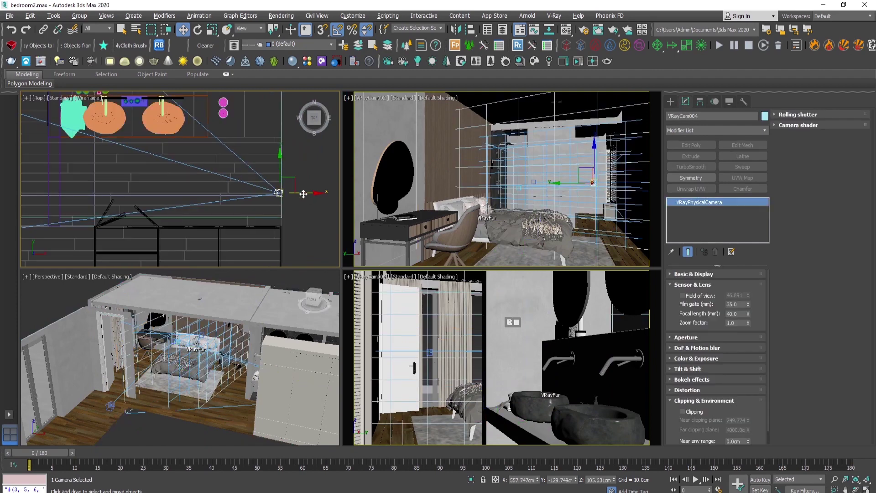
{"action": "scroll", "coordinate": [303, 193], "scroll_direction": "down", "scroll_amount": 3}
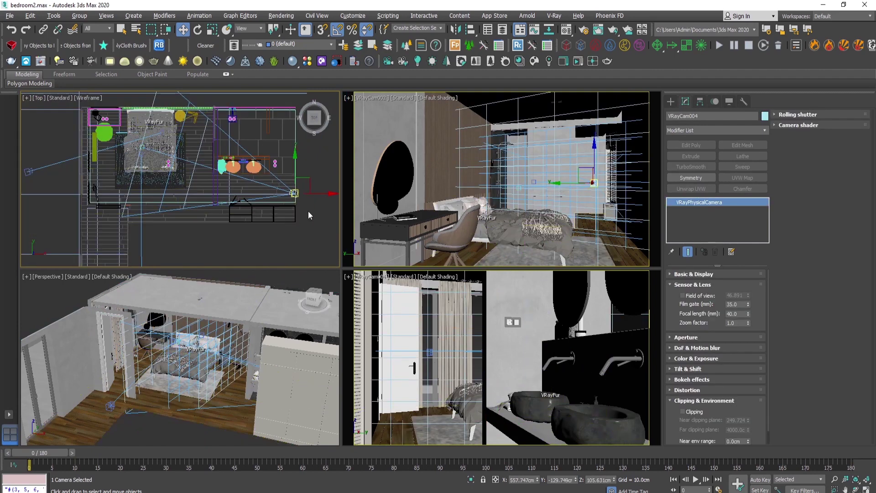
{"action": "middle_click_drag", "start_coordinate": [287, 213], "coordinate": [250, 219]}
{"action": "left_click", "coordinate": [293, 238]}
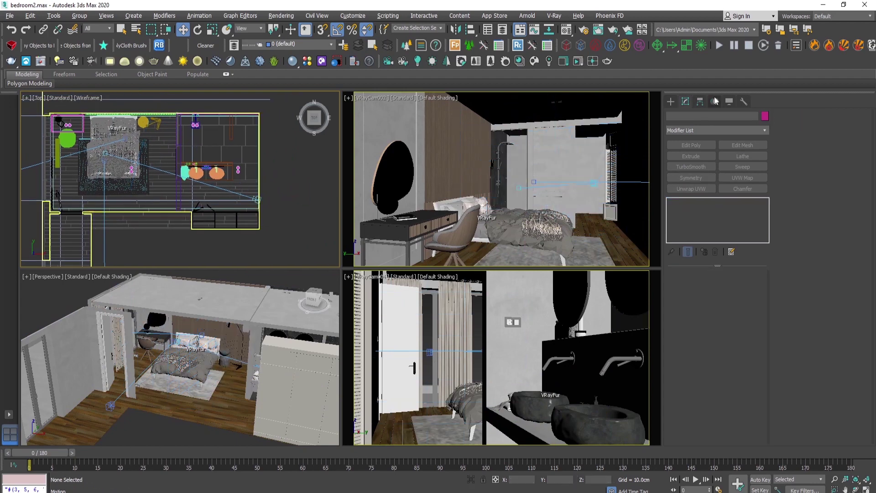
- Draw a new curved Line spline across the room in the Top view
{"action": "left_click", "coordinate": [670, 102]}
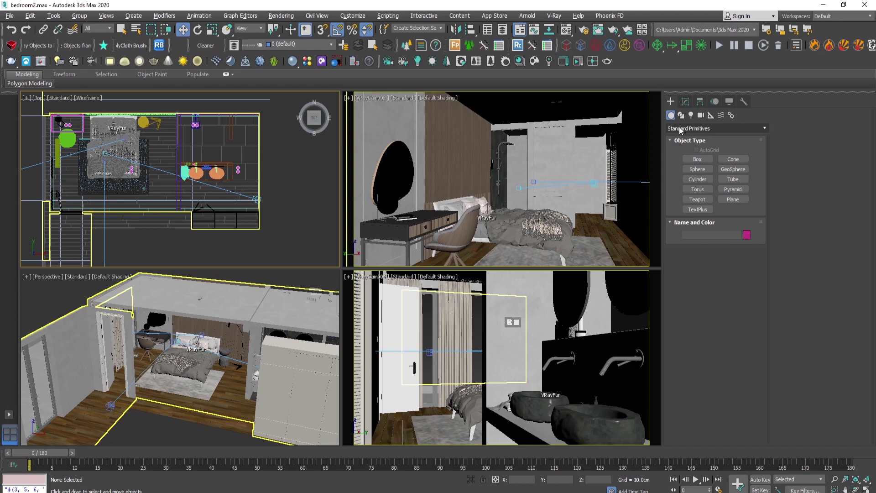
{"action": "left_click", "coordinate": [681, 115]}
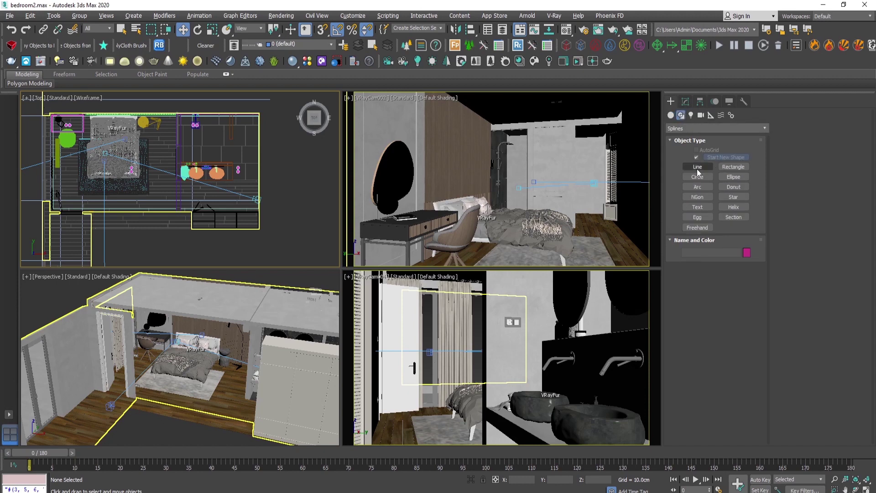
{"action": "left_click", "coordinate": [697, 167]}
{"action": "middle_click_drag", "start_coordinate": [209, 156], "coordinate": [170, 159]}
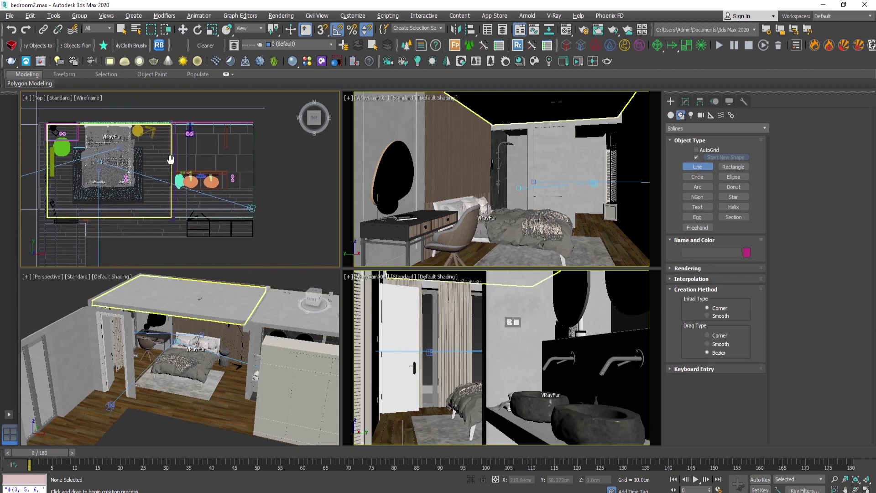
{"action": "left_click", "coordinate": [265, 214]}
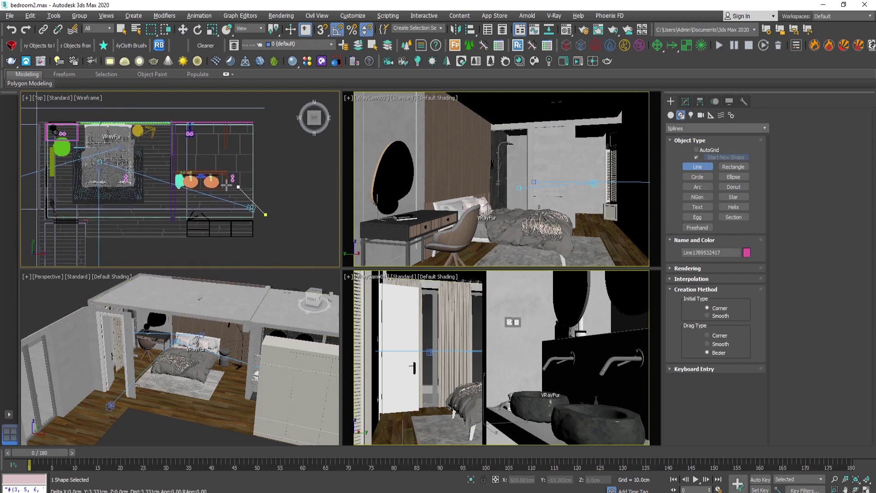
{"action": "left_click_drag", "start_coordinate": [213, 189], "coordinate": [141, 174]}
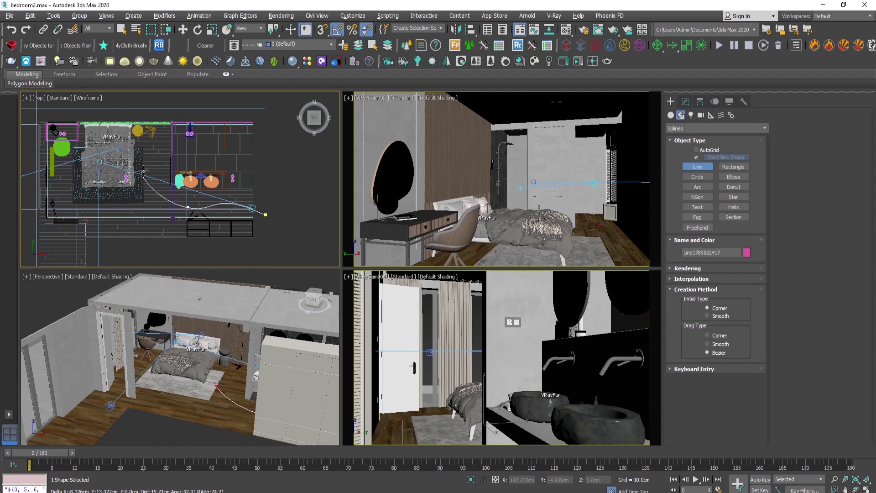
{"action": "right_click", "coordinate": [143, 170]}
{"action": "right_click", "coordinate": [144, 170]}
- At Vertex level, move the end vertices and a curve handle to bend the path
{"action": "scroll", "coordinate": [223, 205], "scroll_direction": "up", "scroll_amount": 3}
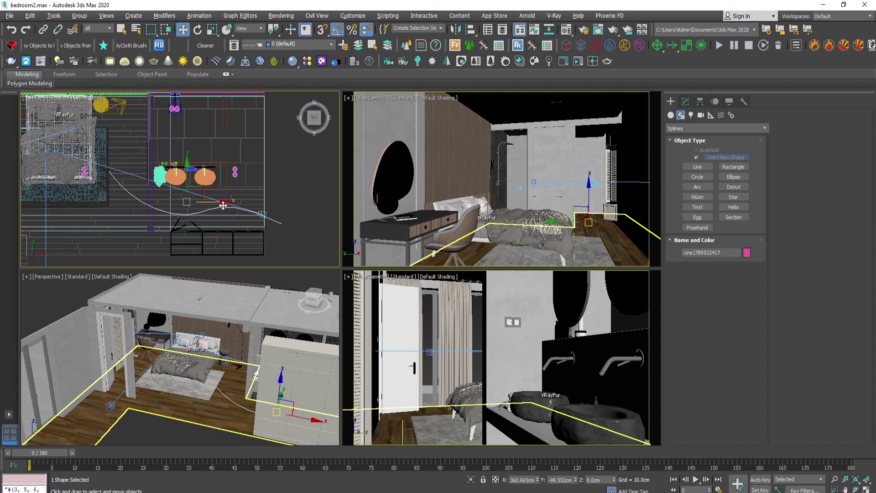
{"action": "left_click", "coordinate": [686, 101]}
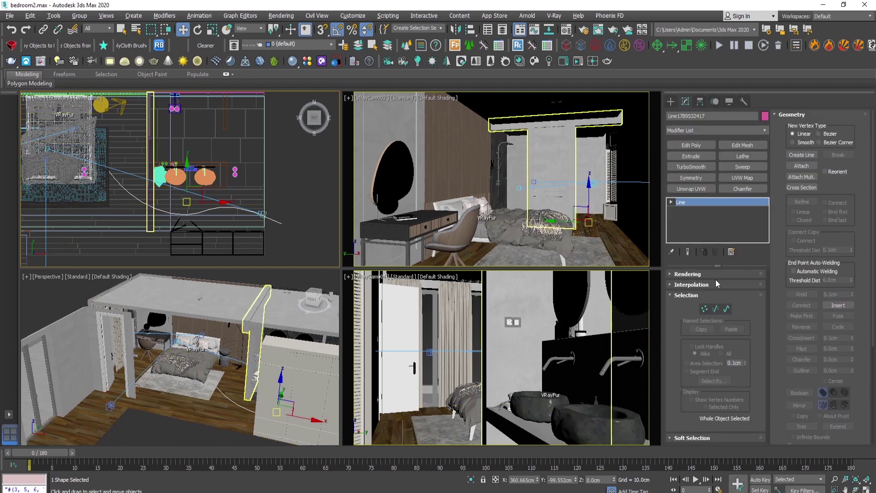
{"action": "left_click", "coordinate": [704, 309]}
{"action": "left_click", "coordinate": [282, 224]}
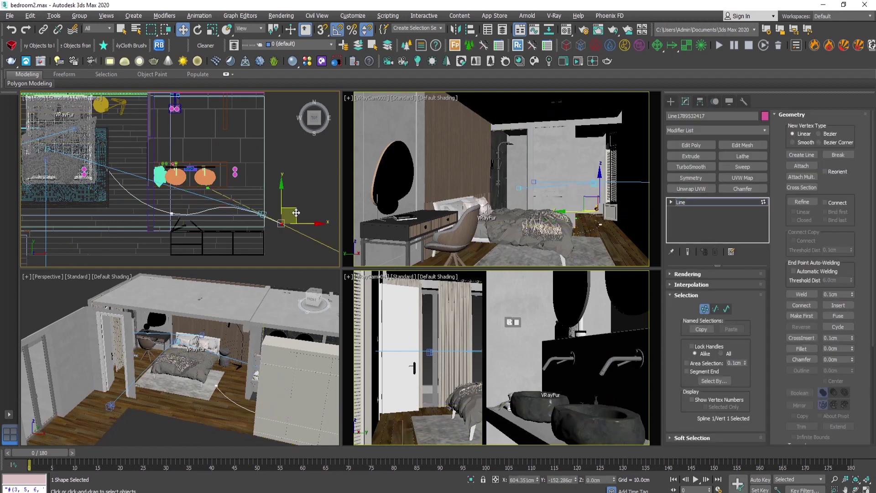
{"action": "left_click_drag", "start_coordinate": [297, 213], "coordinate": [276, 202]}
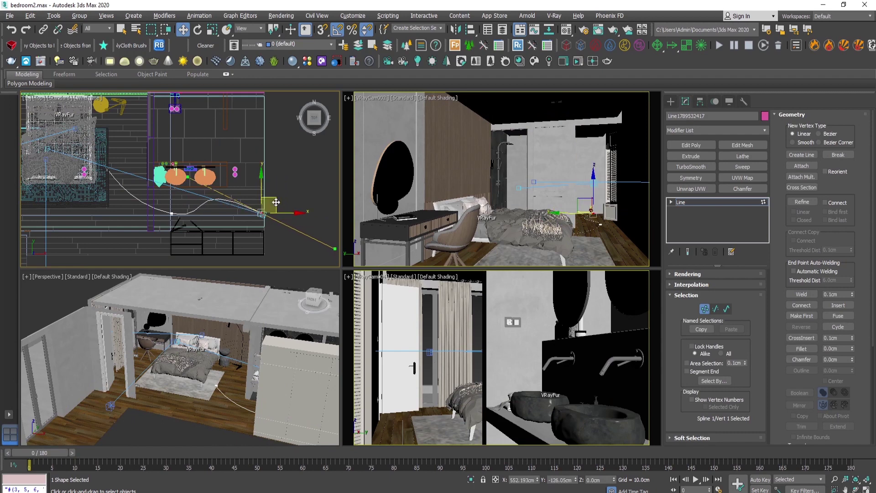
{"action": "left_click", "coordinate": [171, 214]}
{"action": "scroll", "coordinate": [181, 218], "scroll_direction": "up", "scroll_amount": 2}
{"action": "left_click_drag", "start_coordinate": [224, 225], "coordinate": [174, 192]}
{"action": "left_click", "coordinate": [295, 211]}
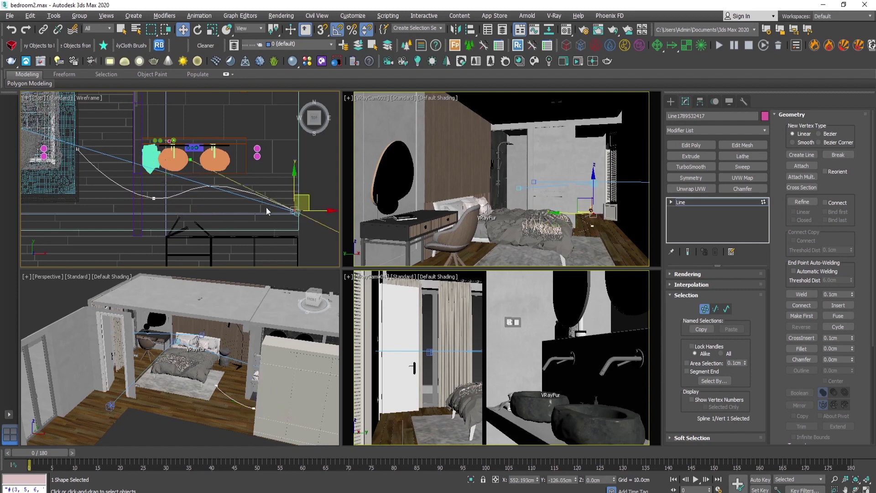
{"action": "left_click_drag", "start_coordinate": [190, 162], "coordinate": [198, 179]}
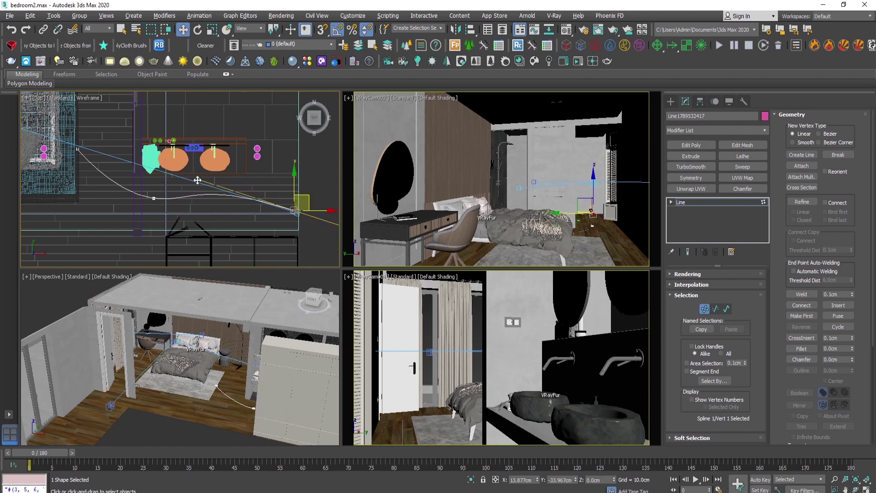
{"action": "middle_click_drag", "start_coordinate": [104, 145], "coordinate": [167, 152]}
{"action": "left_click", "coordinate": [148, 153]}
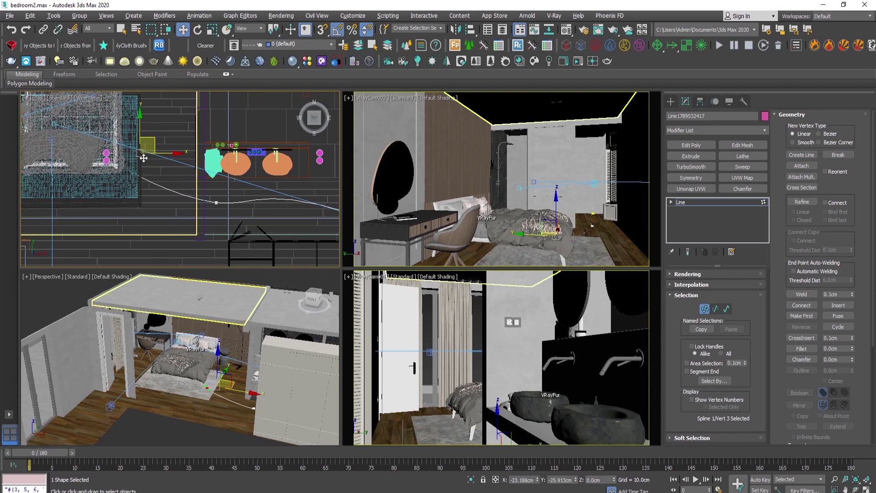
{"action": "left_click_drag", "start_coordinate": [143, 158], "coordinate": [143, 160]}
- Fine-tune the left, middle and right vertices, then return to Line level
{"action": "scroll", "coordinate": [144, 159], "scroll_direction": "down", "scroll_amount": 2}
{"action": "middle_click_drag", "start_coordinate": [146, 192], "coordinate": [168, 194]}
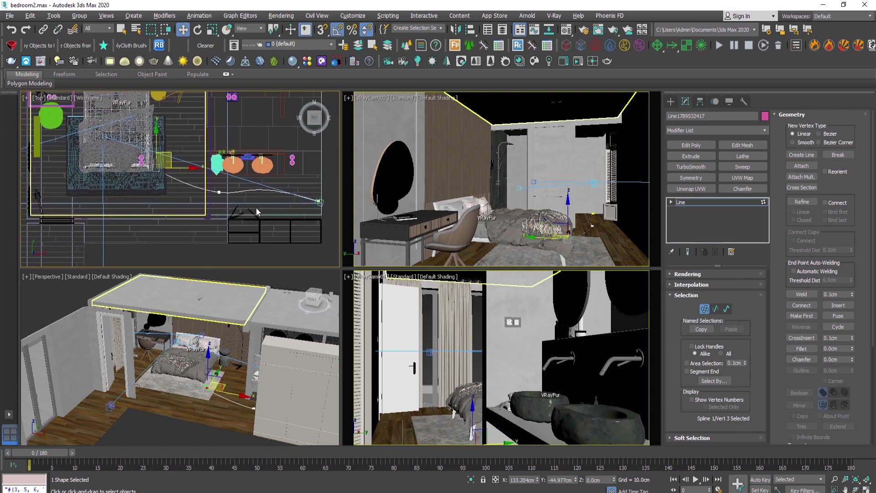
{"action": "left_click", "coordinate": [219, 192]}
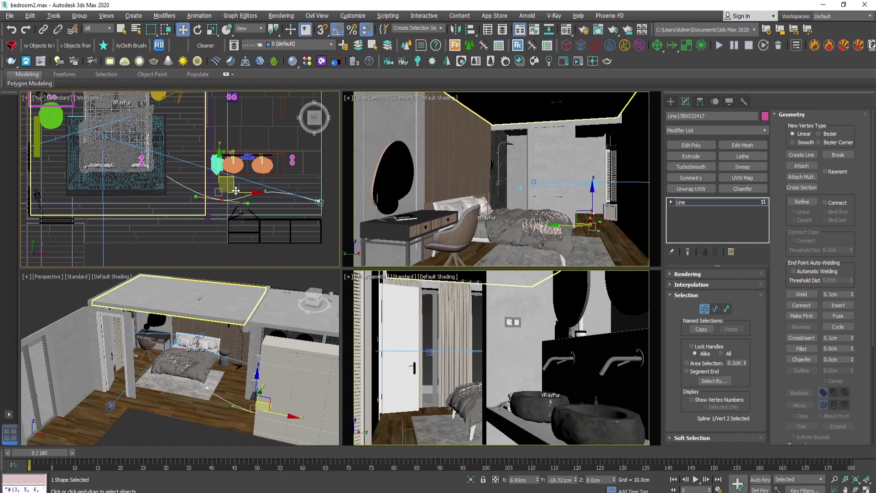
{"action": "left_click_drag", "start_coordinate": [236, 190], "coordinate": [238, 198]}
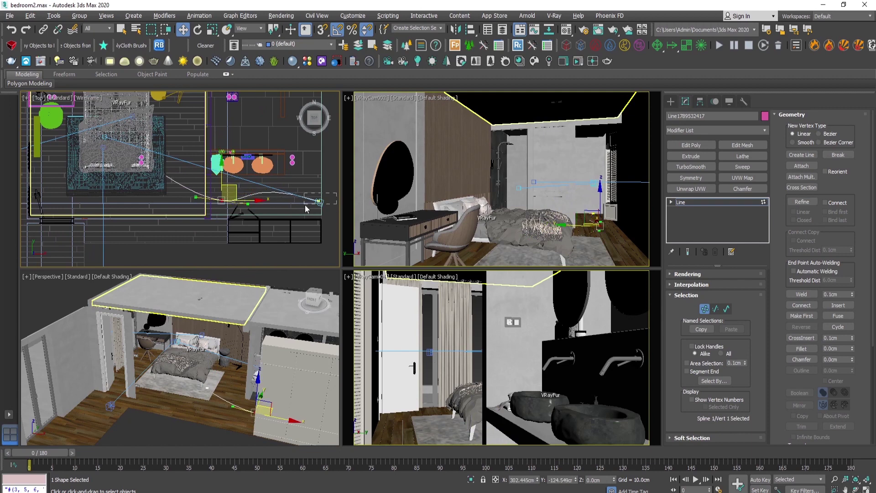
{"action": "left_click_drag", "start_coordinate": [305, 205], "coordinate": [306, 204]}
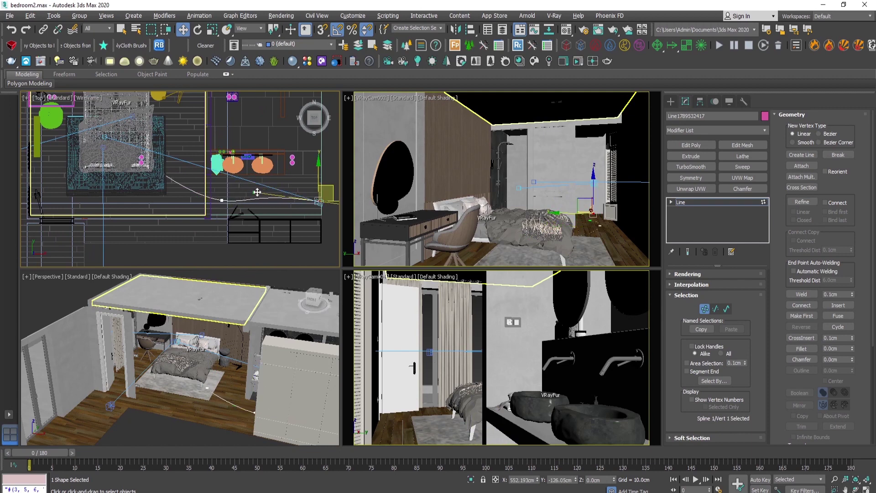
{"action": "left_click_drag", "start_coordinate": [213, 210], "coordinate": [224, 188]}
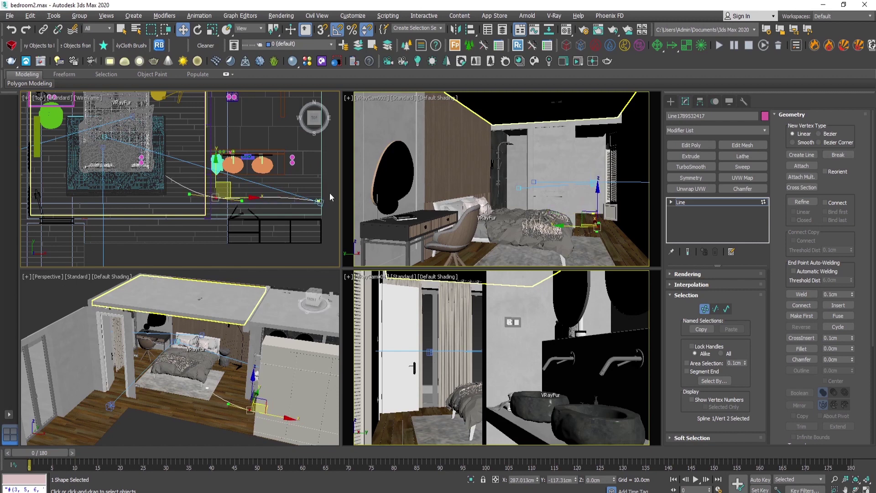
{"action": "mouse_move", "coordinate": [328, 194]}
{"action": "left_mouse_down"}
{"action": "mouse_move", "coordinate": [312, 208]}
{"action": "mouse_move", "coordinate": [332, 187]}
{"action": "left_mouse_up"}
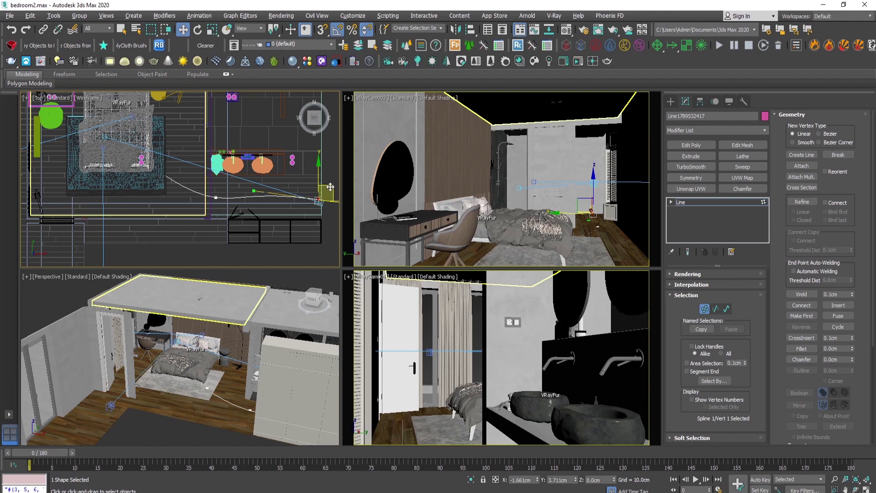
{"action": "left_click_drag", "start_coordinate": [169, 157], "coordinate": [150, 174]}
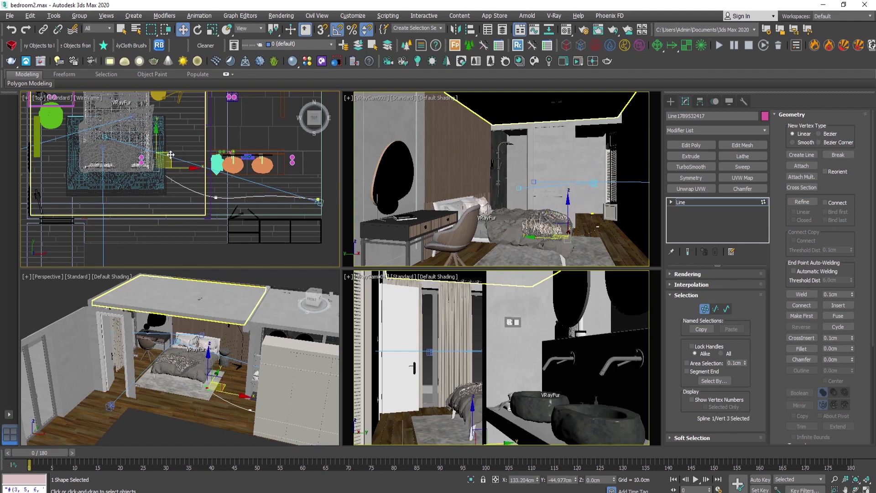
{"action": "scroll", "coordinate": [185, 176], "scroll_direction": "down", "scroll_amount": 2}
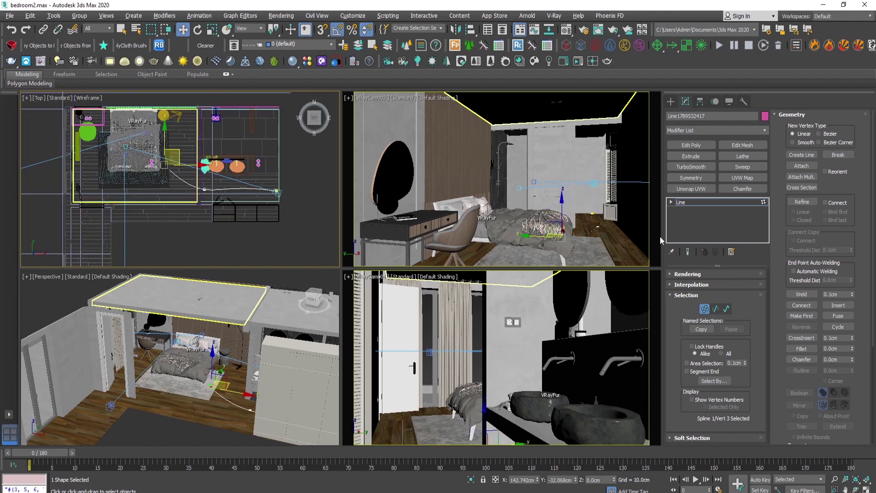
{"action": "left_click", "coordinate": [721, 201]}
{"action": "scroll", "coordinate": [283, 198], "scroll_direction": "up", "scroll_amount": 3}
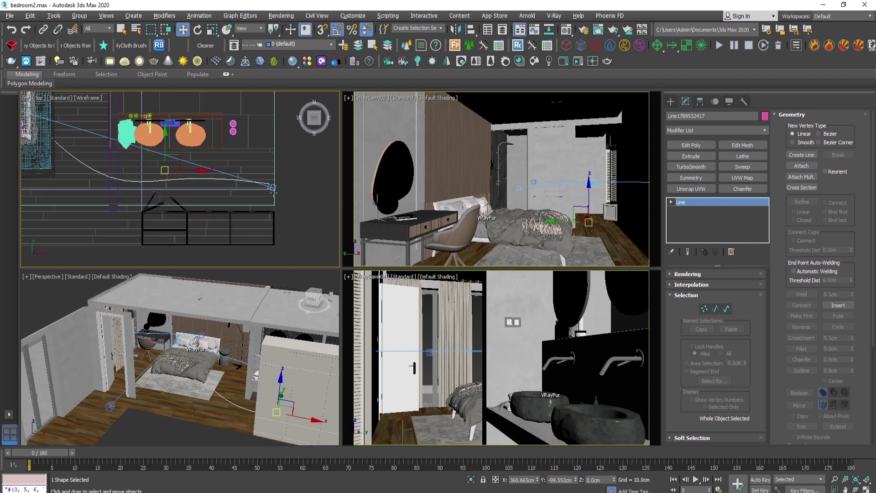
{"action": "left_click", "coordinate": [271, 188]}
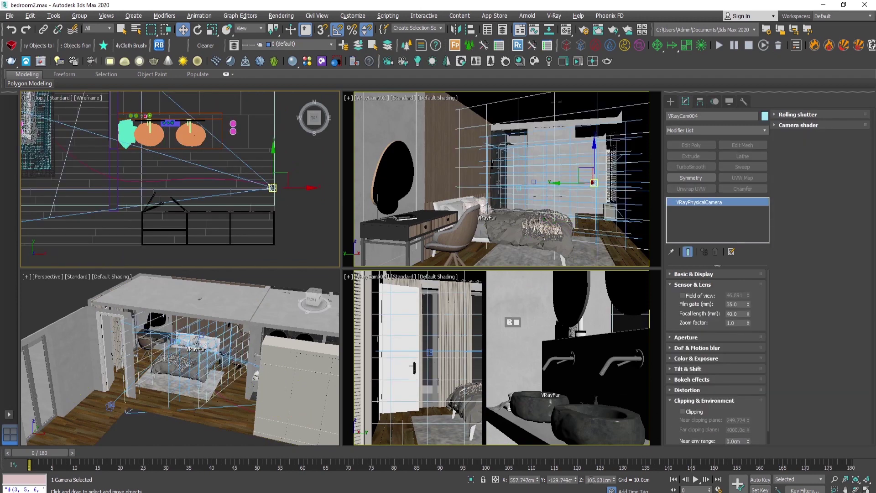
- Set the path curve's Z to 105.631 cm and shift it slightly across the plan
{"action": "left_click", "coordinate": [318, 225]}
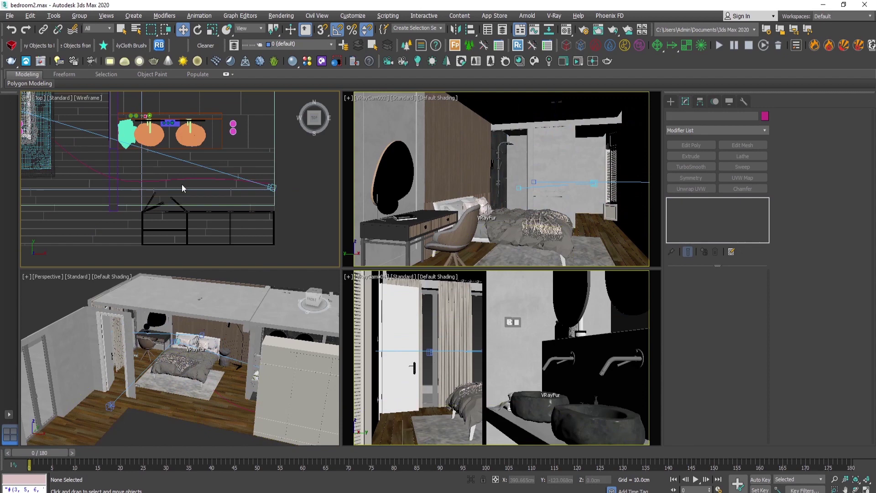
{"action": "left_click", "coordinate": [124, 180]}
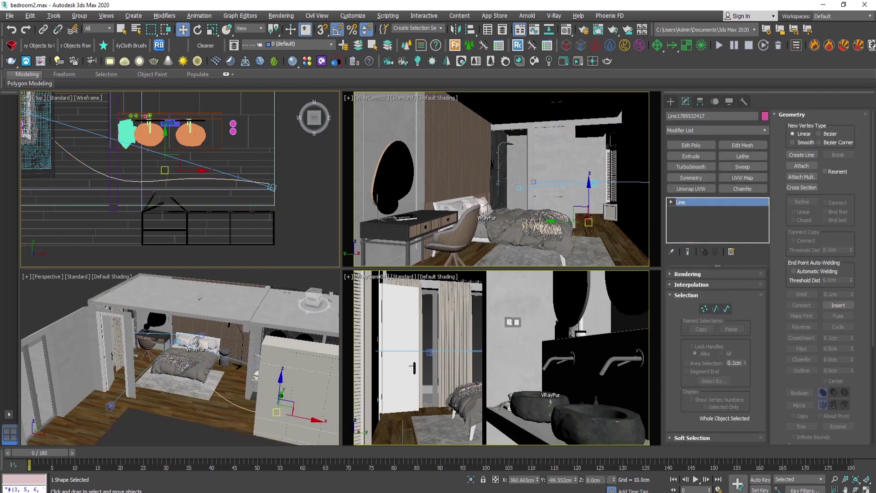
{"action": "left_click", "coordinate": [607, 479]}
{"action": "key", "text": "Return"}
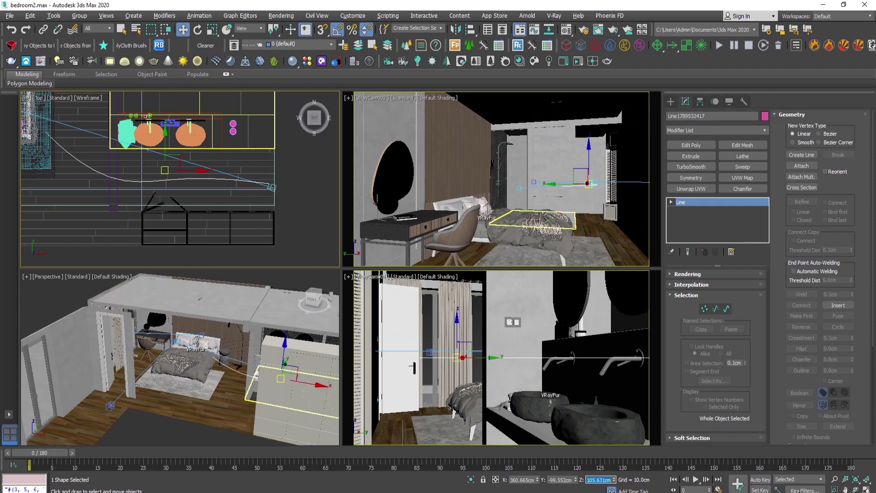
{"action": "middle_click_drag", "start_coordinate": [190, 137], "coordinate": [232, 180]}
{"action": "scroll", "coordinate": [231, 182], "scroll_direction": "down", "scroll_amount": 4}
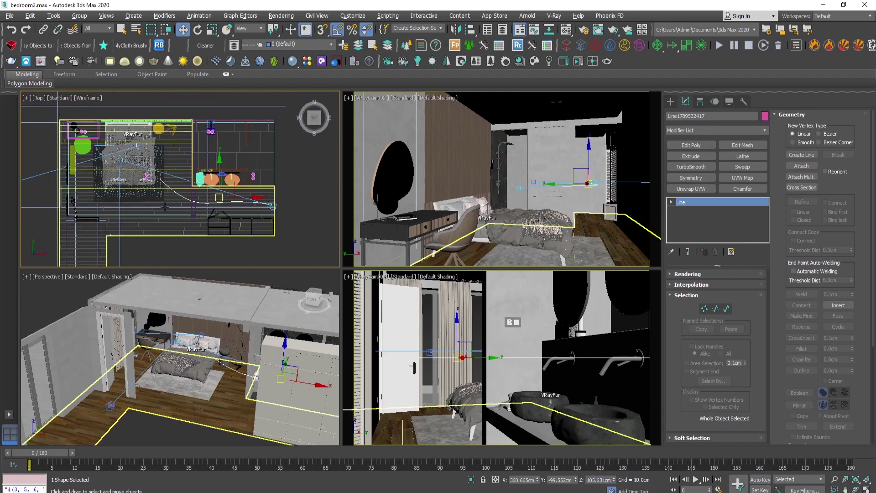
{"action": "mouse_move", "coordinate": [172, 198]}
{"action": "middle_mouse_down"}
{"action": "mouse_move", "coordinate": [182, 190]}
{"action": "mouse_move", "coordinate": [165, 184]}
{"action": "middle_mouse_up"}
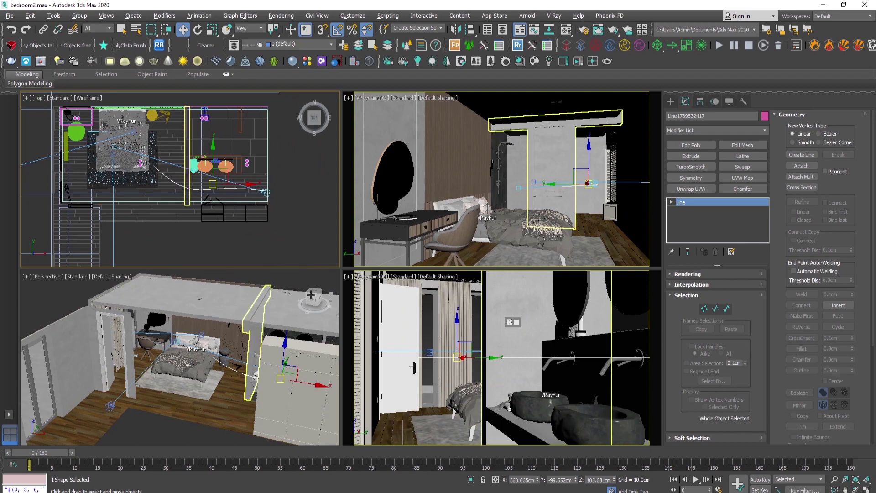
{"action": "scroll", "coordinate": [266, 185], "scroll_direction": "up", "scroll_amount": 5}
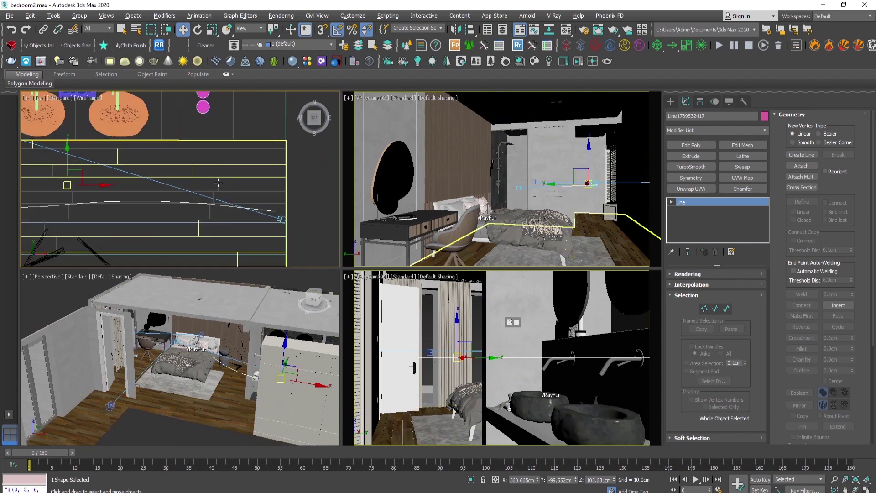
{"action": "left_click_drag", "start_coordinate": [76, 169], "coordinate": [82, 176]}
{"action": "scroll", "coordinate": [143, 173], "scroll_direction": "down", "scroll_amount": 5}
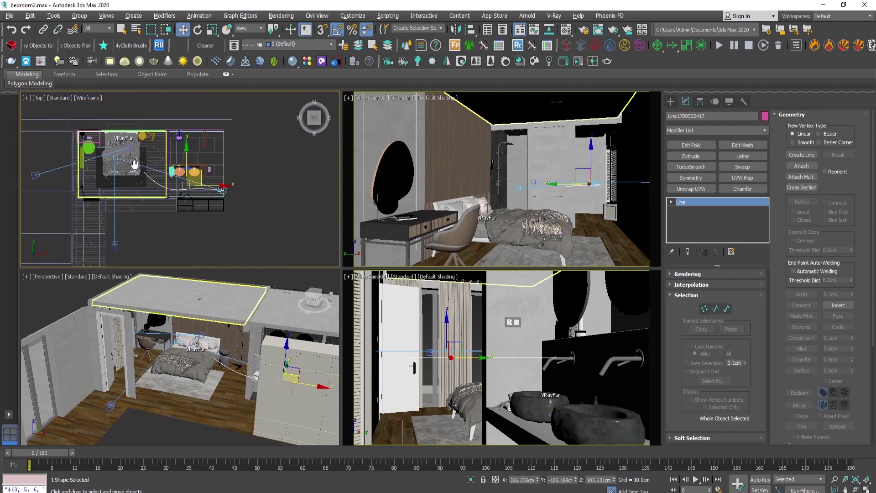
{"action": "left_click", "coordinate": [176, 105]}
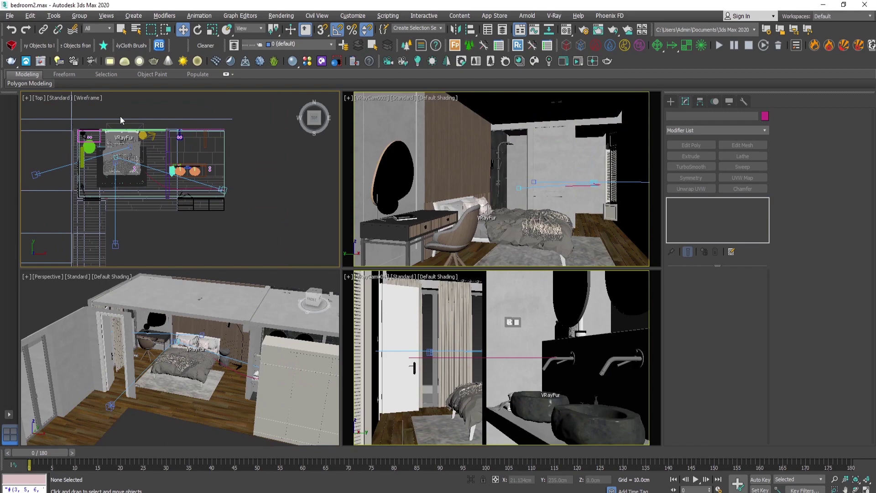
- Draw a new curved Line spline in empty space above the room in the Top view
{"action": "scroll", "coordinate": [119, 116], "scroll_direction": "up", "scroll_amount": 2}
{"action": "left_click", "coordinate": [671, 101]}
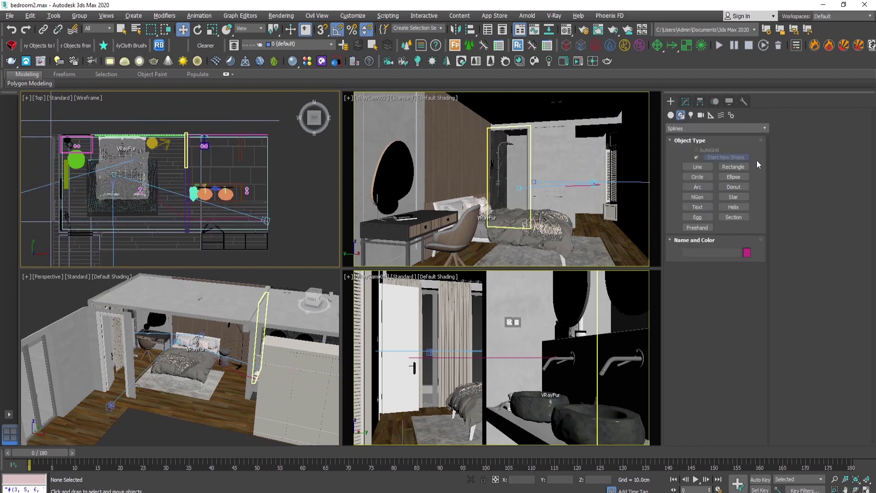
{"action": "left_click", "coordinate": [697, 167]}
{"action": "scroll", "coordinate": [125, 169], "scroll_direction": "up", "scroll_amount": 5}
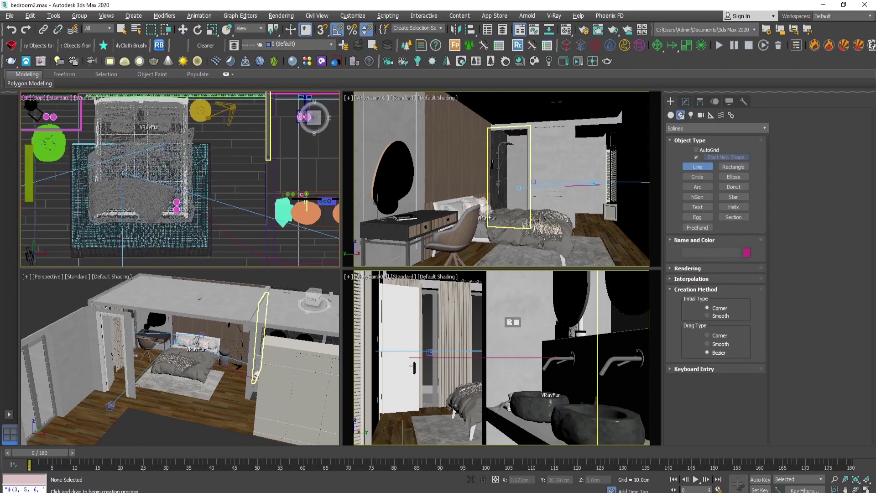
{"action": "scroll", "coordinate": [125, 169], "scroll_direction": "down", "scroll_amount": 4}
{"action": "middle_click_drag", "start_coordinate": [149, 125], "coordinate": [149, 189]}
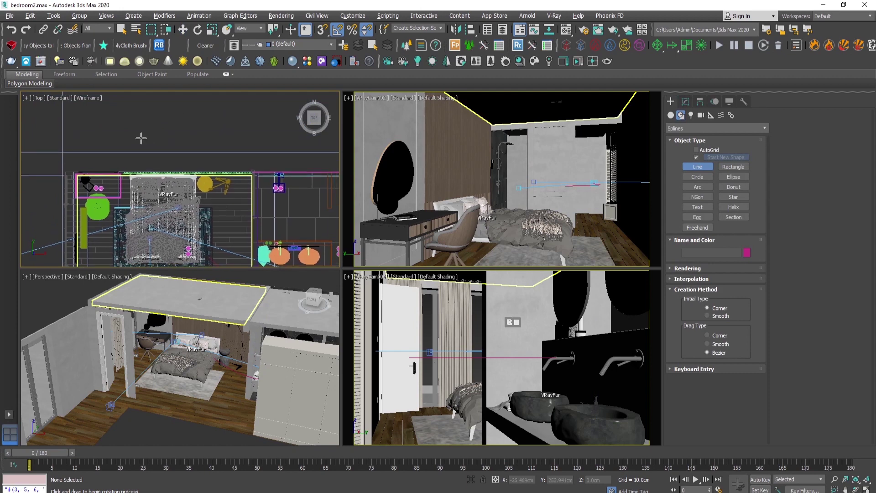
{"action": "left_click_drag", "start_coordinate": [140, 136], "coordinate": [142, 107]}
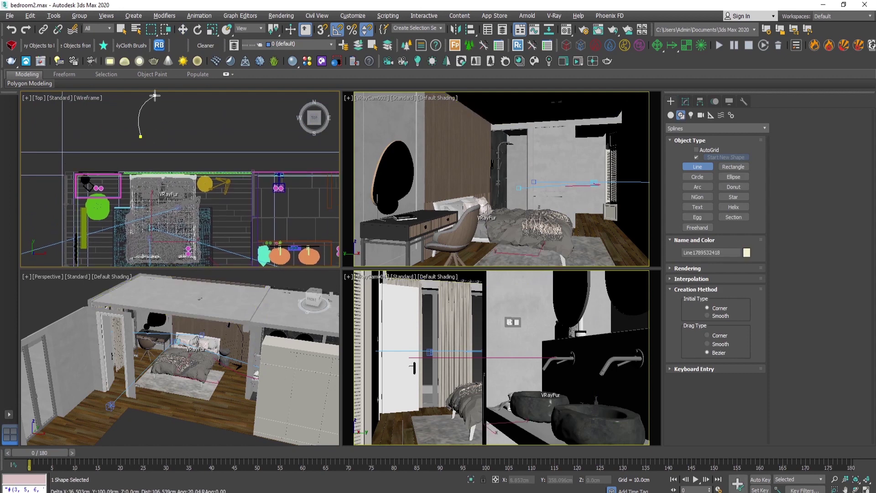
{"action": "left_click", "coordinate": [155, 95]}
{"action": "right_click", "coordinate": [183, 120]}
{"action": "right_click", "coordinate": [183, 133]}
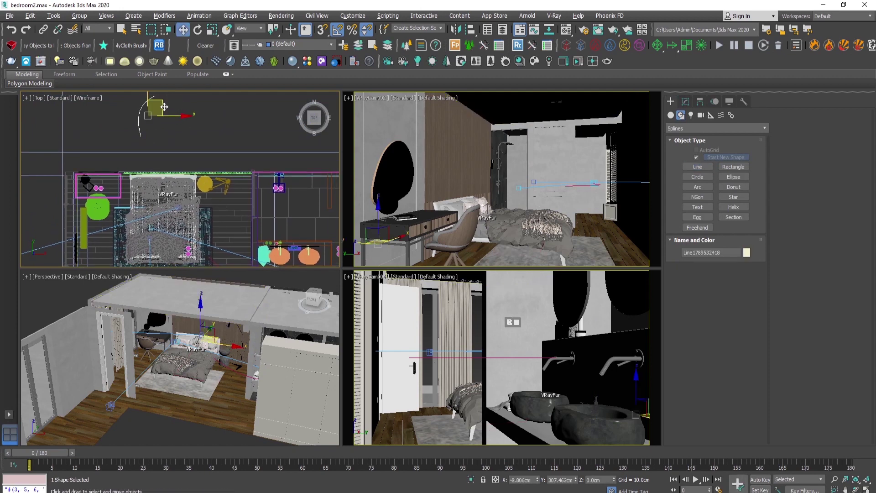
- Move the new path over the bed at 105.631 cm height
{"action": "left_click_drag", "start_coordinate": [164, 107], "coordinate": [170, 216]}
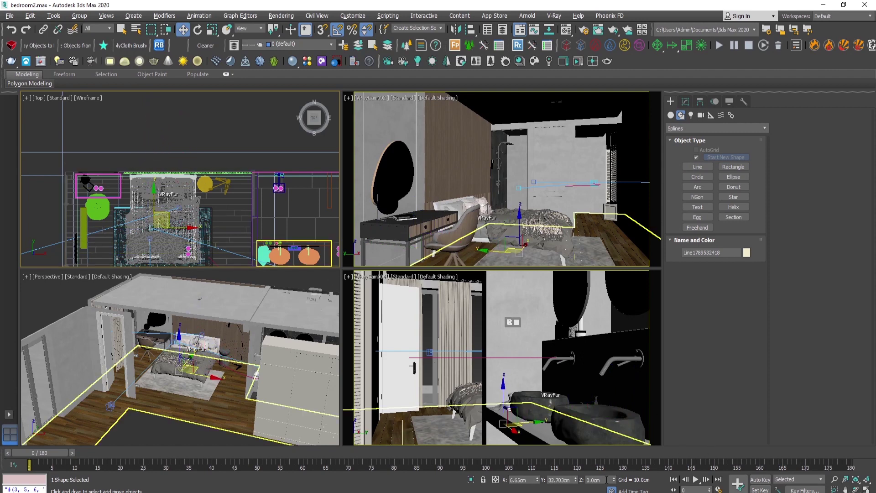
{"action": "key", "text": "Return"}
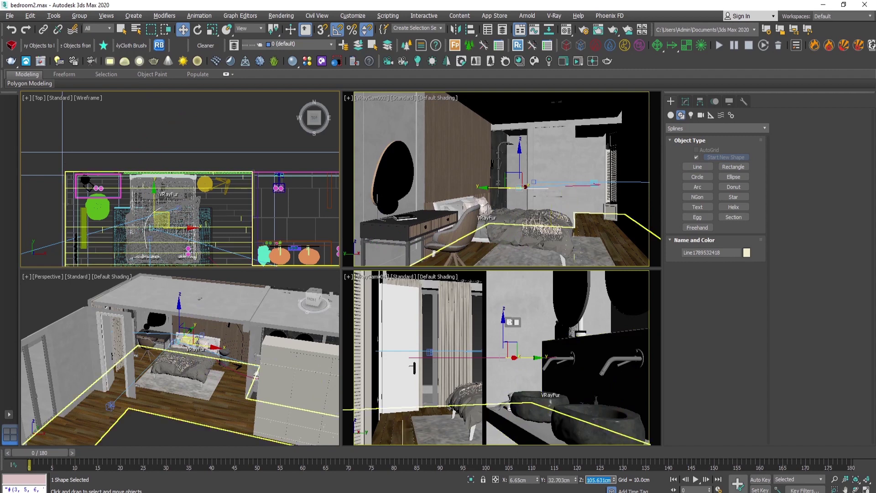
{"action": "middle_click_drag", "start_coordinate": [169, 210], "coordinate": [181, 144]}
{"action": "left_click_drag", "start_coordinate": [182, 144], "coordinate": [187, 137]}
{"action": "scroll", "coordinate": [109, 188], "scroll_direction": "down", "scroll_amount": 4}
{"action": "scroll", "coordinate": [211, 200], "scroll_direction": "up", "scroll_amount": 4}
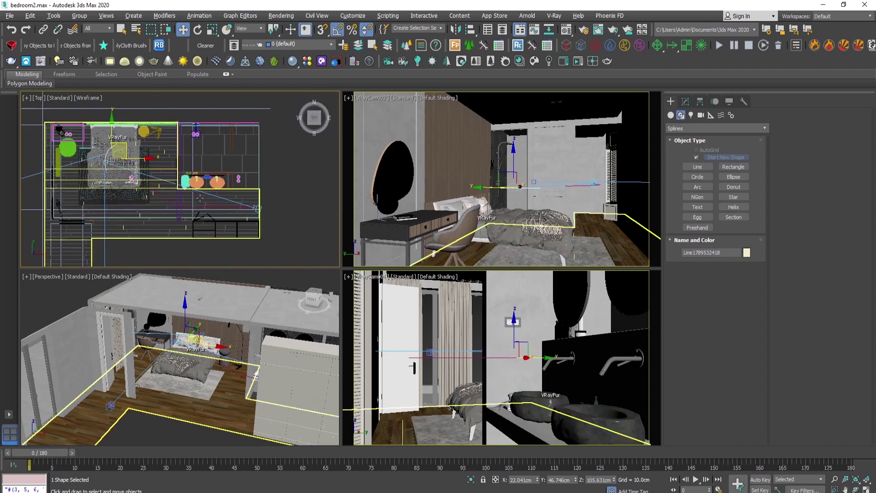
{"action": "left_click", "coordinate": [279, 213]}
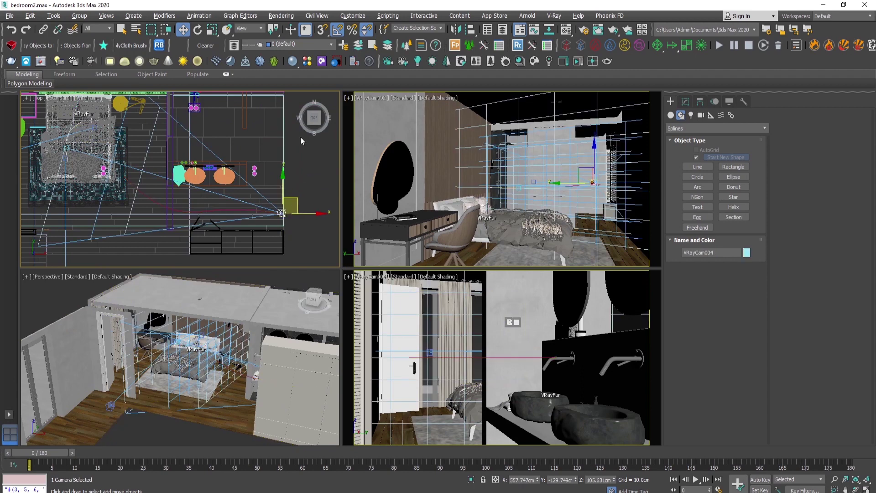
- Apply a Path Constraint to VRayCam004 and pick the curved spline as its path
{"action": "left_click", "coordinate": [200, 16]}
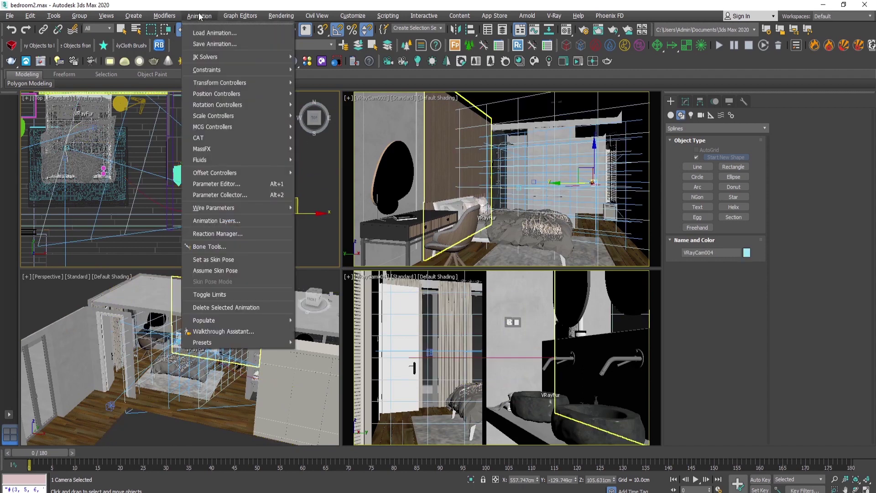
{"action": "mouse_move", "coordinate": [239, 65]}
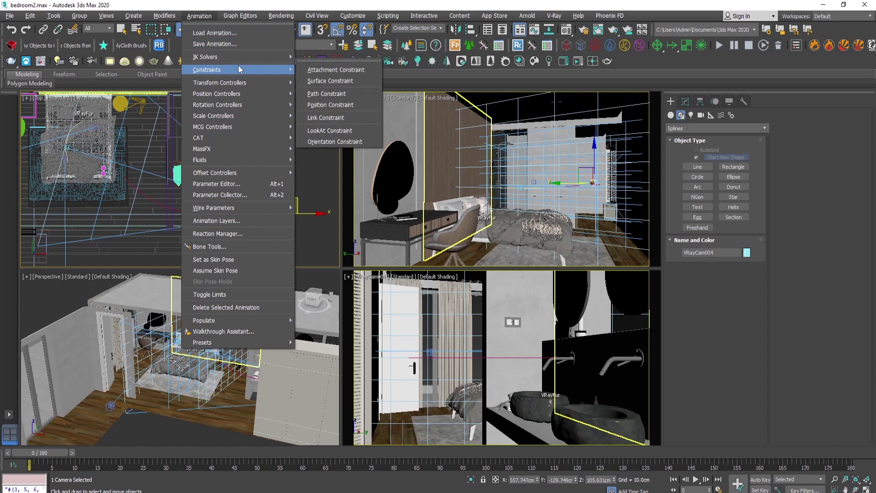
{"action": "left_click", "coordinate": [348, 98]}
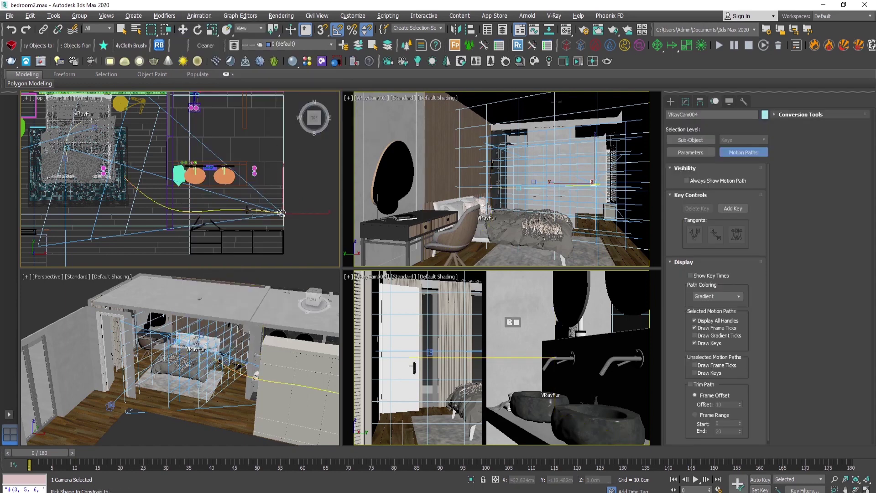
{"action": "left_click", "coordinate": [246, 209]}
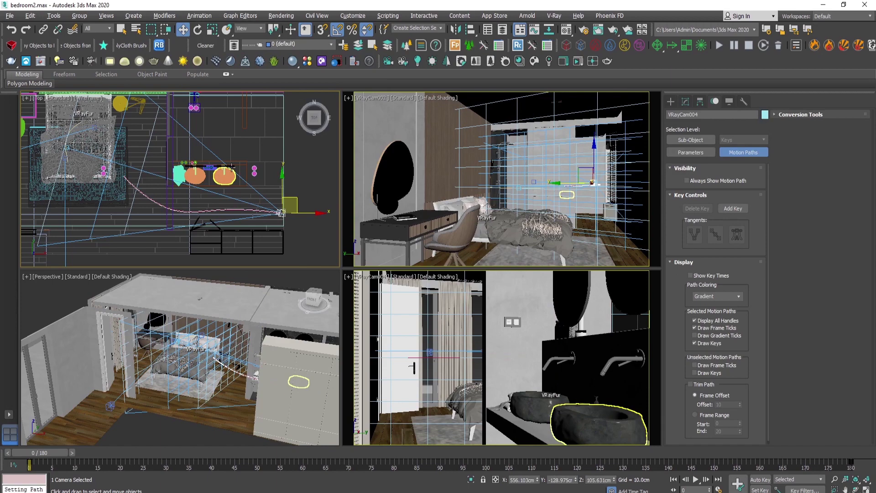
{"action": "scroll", "coordinate": [277, 210], "scroll_direction": "up", "scroll_amount": 4}
{"action": "scroll", "coordinate": [285, 221], "scroll_direction": "down", "scroll_amount": 5}
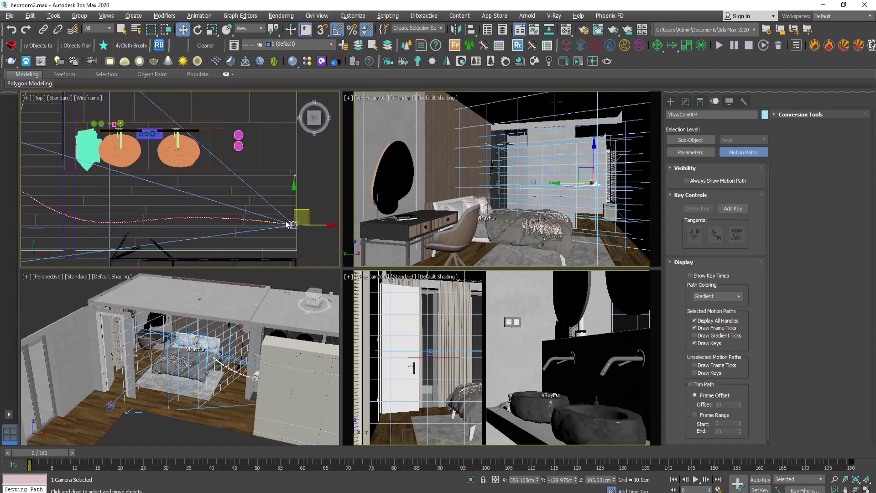
{"action": "scroll", "coordinate": [204, 206], "scroll_direction": "up", "scroll_amount": 3}
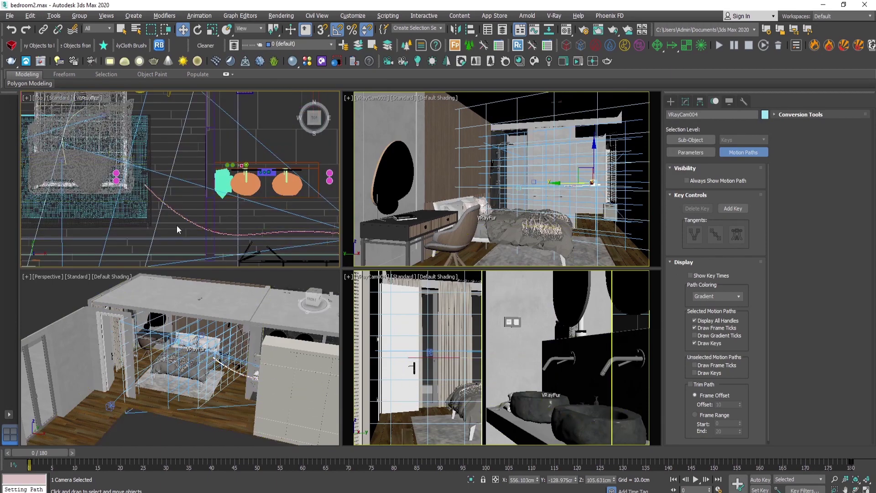
{"action": "scroll", "coordinate": [124, 173], "scroll_direction": "up", "scroll_amount": 5}
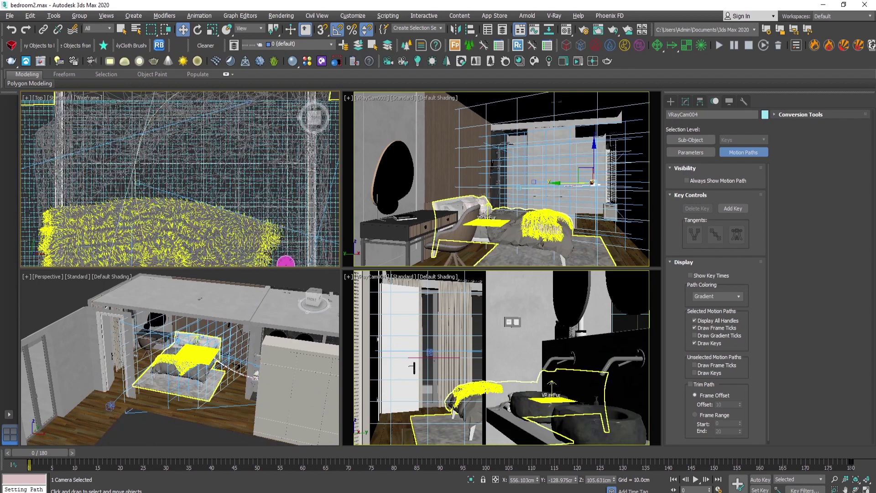
{"action": "right_click", "coordinate": [131, 184]}
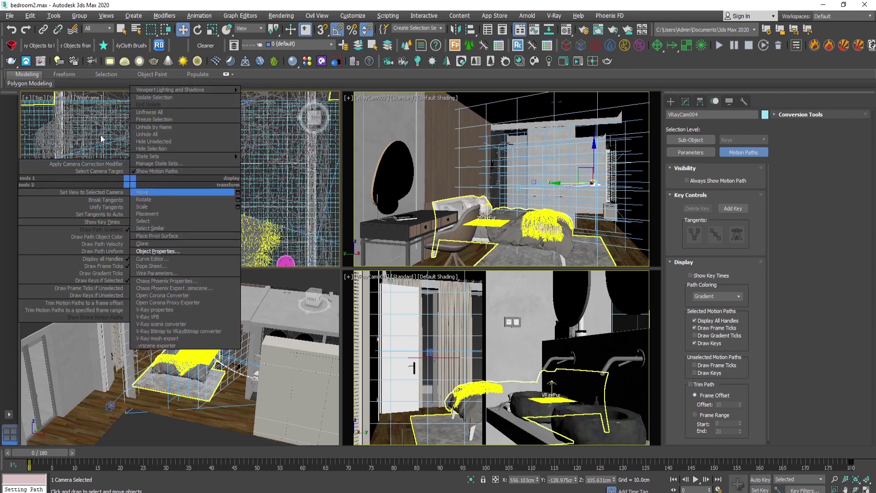
- Path-constrain VRayCam004.Target to the second spline
{"action": "left_click", "coordinate": [100, 135]}
{"action": "left_click", "coordinate": [137, 184]}
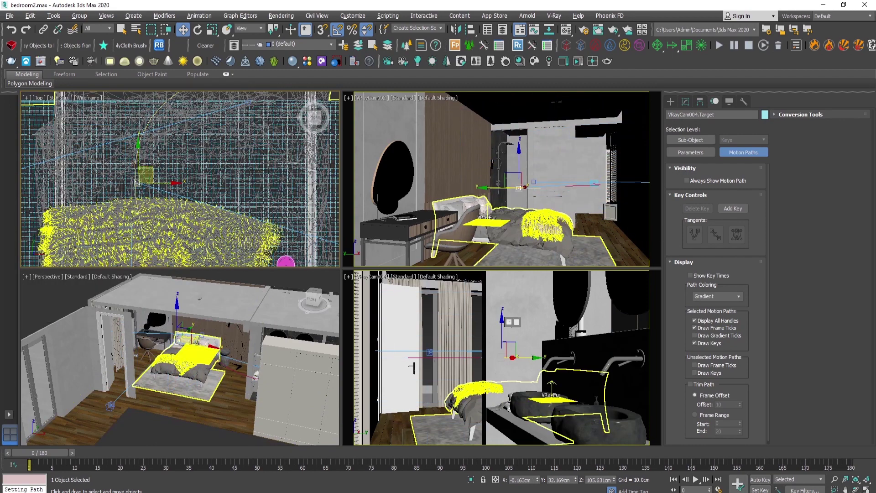
{"action": "left_click", "coordinate": [199, 16]}
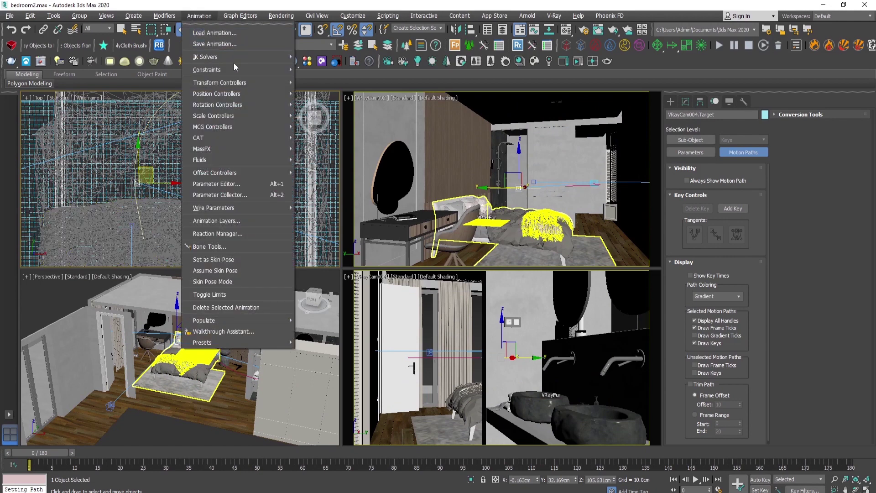
{"action": "mouse_move", "coordinate": [230, 68]}
{"action": "left_click", "coordinate": [343, 94]}
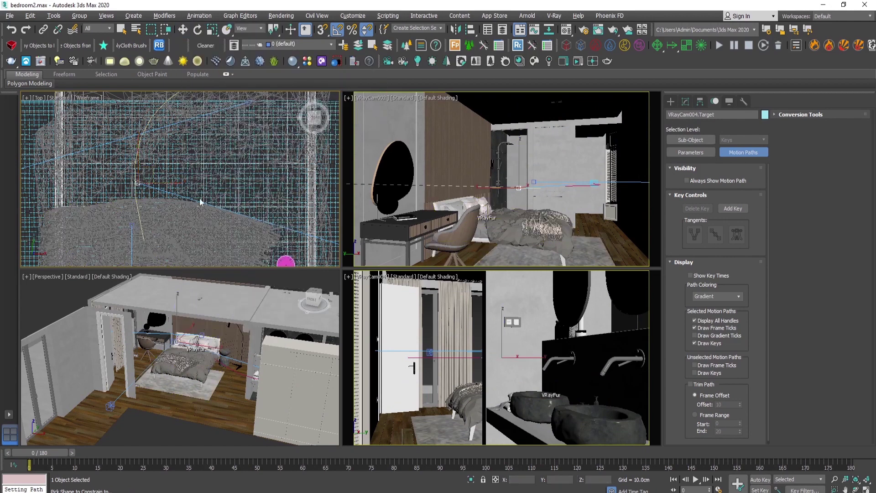
{"action": "left_click", "coordinate": [152, 117]}
{"action": "scroll", "coordinate": [119, 182], "scroll_direction": "down", "scroll_amount": 5}
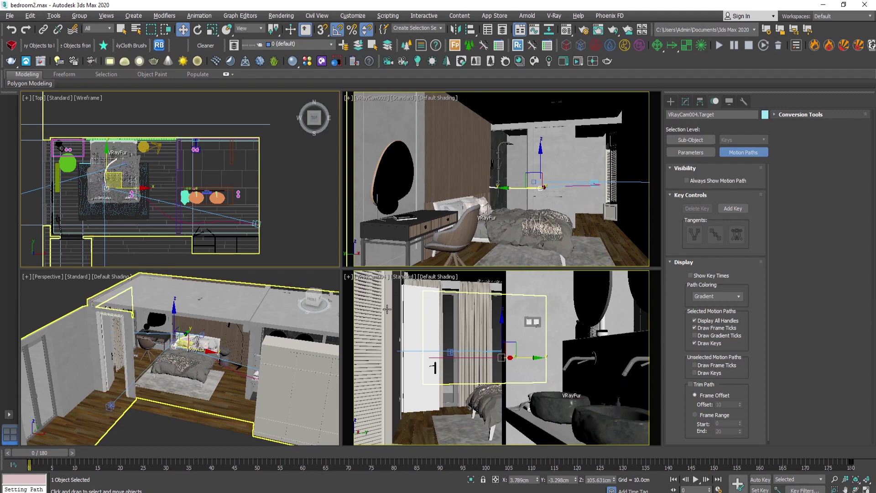
- Scrub to frame 34 to preview the camera's movement along the path
{"action": "left_click_drag", "start_coordinate": [36, 454], "coordinate": [6, 466]}
{"action": "key", "text": "w"}
{"action": "scroll", "coordinate": [179, 209], "scroll_direction": "up", "scroll_amount": 4}
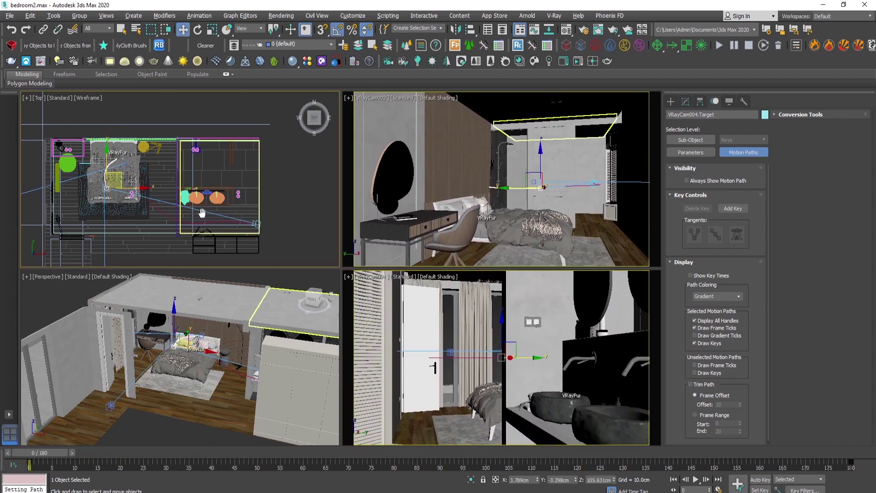
{"action": "scroll", "coordinate": [178, 209], "scroll_direction": "up", "scroll_amount": 3}
{"action": "left_click", "coordinate": [178, 213]}
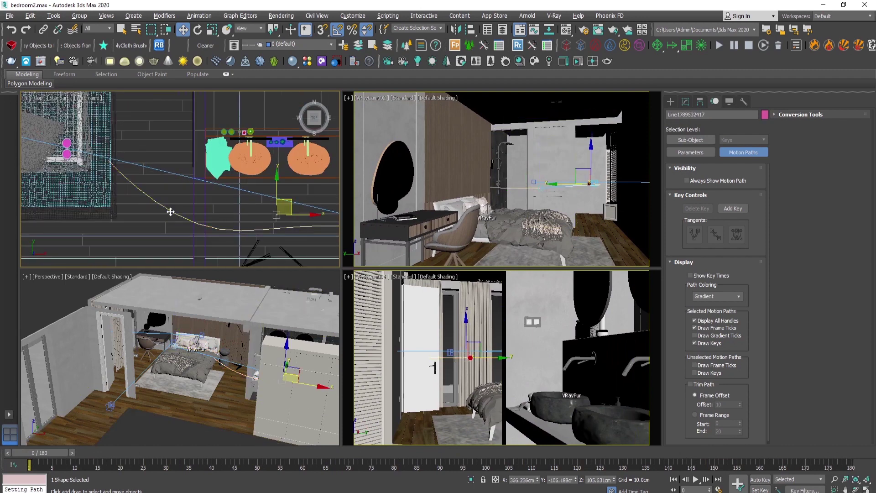
{"action": "left_click", "coordinate": [685, 102]}
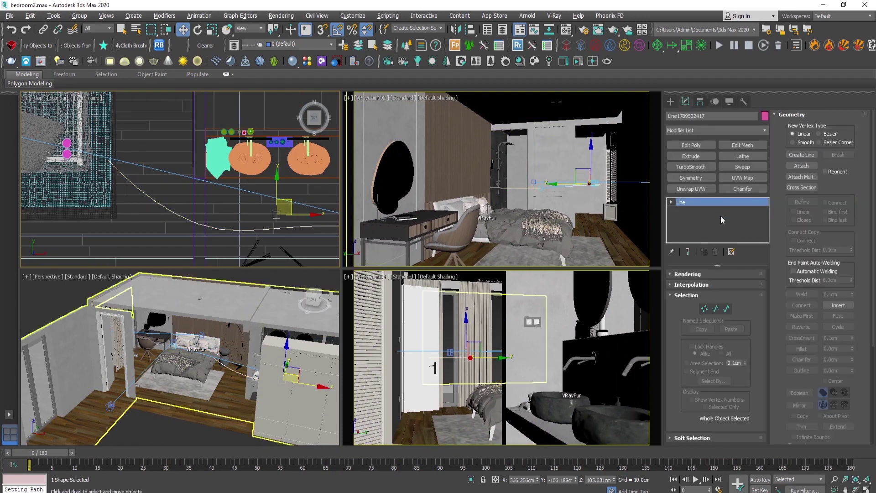
{"action": "left_click", "coordinate": [705, 309]}
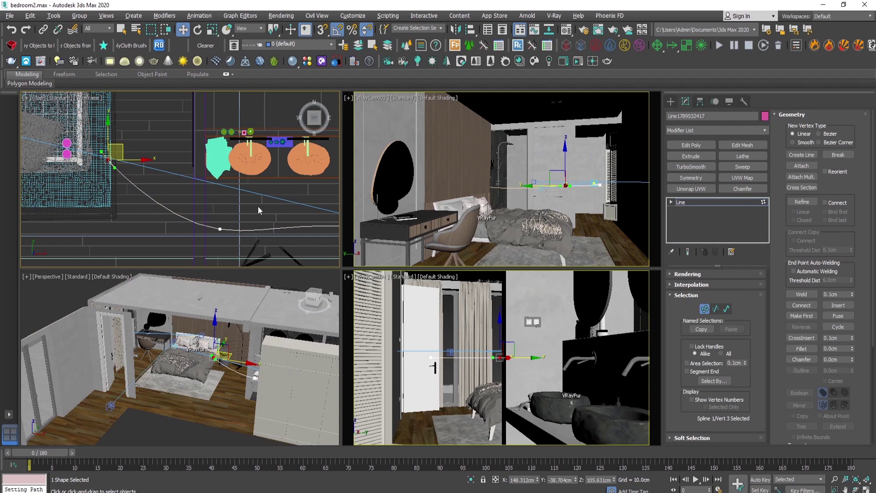
{"action": "middle_click_drag", "start_coordinate": [253, 216], "coordinate": [199, 188]}
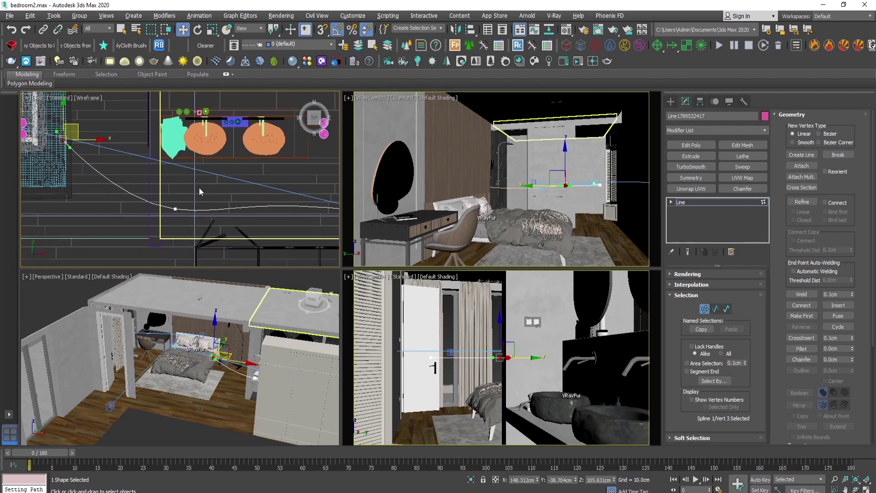
{"action": "scroll", "coordinate": [199, 185], "scroll_direction": "down", "scroll_amount": 2}
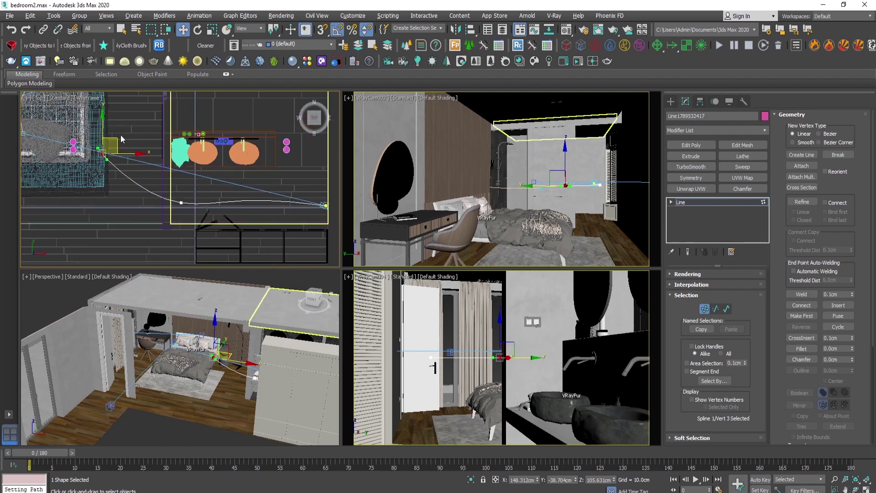
{"action": "left_click_drag", "start_coordinate": [113, 141], "coordinate": [145, 164]}
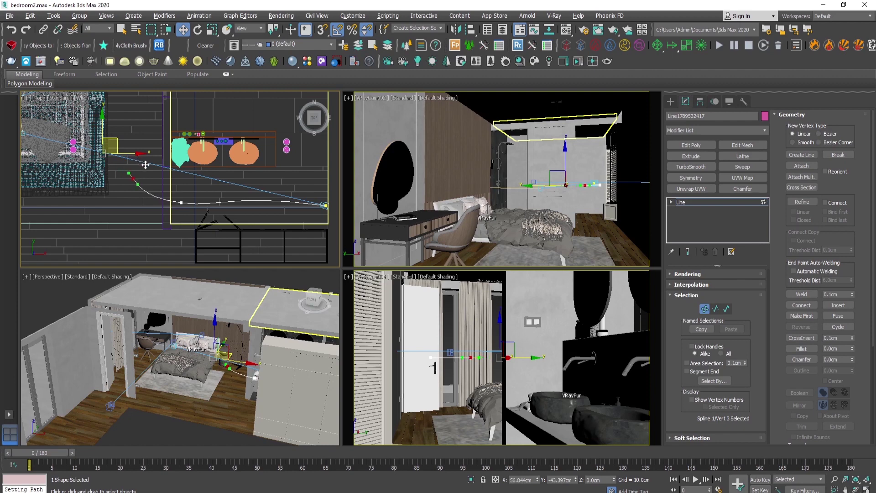
{"action": "left_click", "coordinate": [181, 202]}
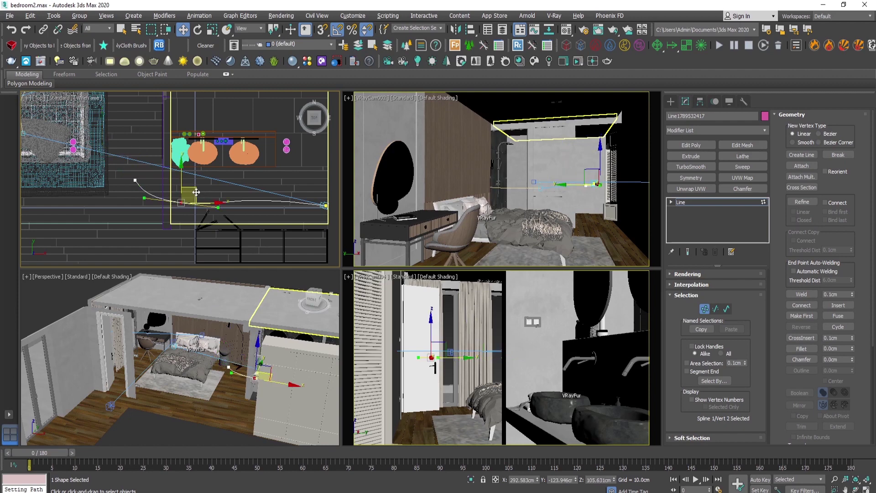
{"action": "left_click_drag", "start_coordinate": [196, 193], "coordinate": [214, 192]}
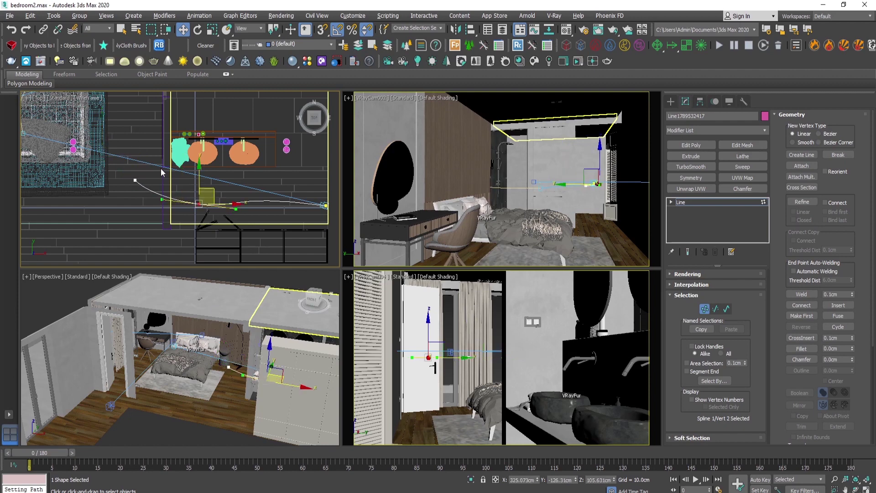
- Pull the left end vertex's curve handle right, nudge the vertex, and exit Vertex level
{"action": "left_click", "coordinate": [135, 180]}
{"action": "left_click", "coordinate": [138, 194]}
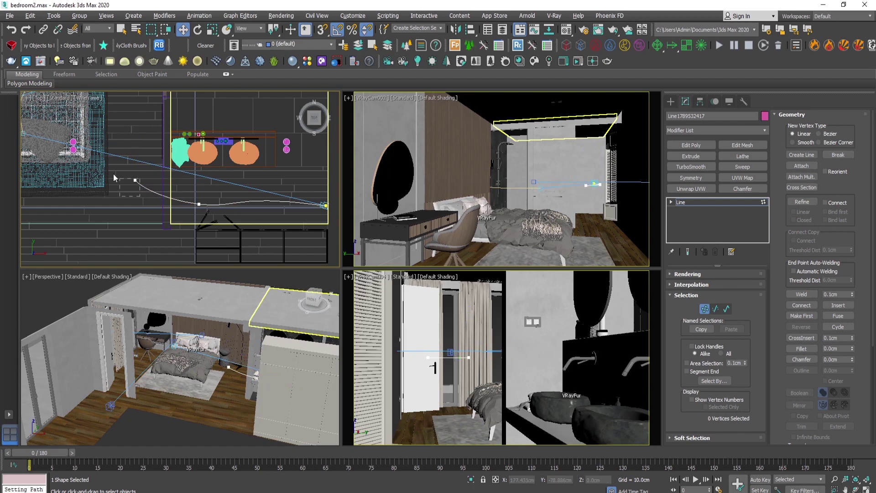
{"action": "left_click_drag", "start_coordinate": [114, 175], "coordinate": [145, 188]}
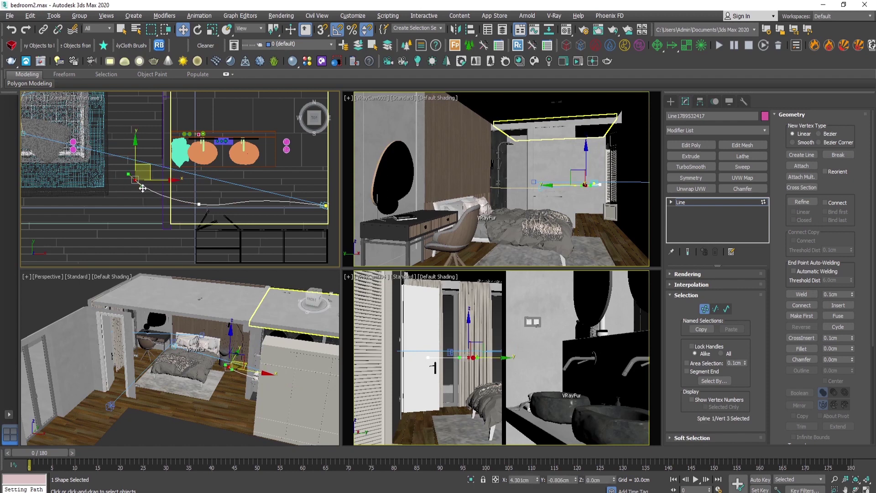
{"action": "left_click_drag", "start_coordinate": [153, 171], "coordinate": [157, 172]}
{"action": "middle_click_drag", "start_coordinate": [158, 171], "coordinate": [253, 226]}
{"action": "left_click", "coordinate": [701, 201]}
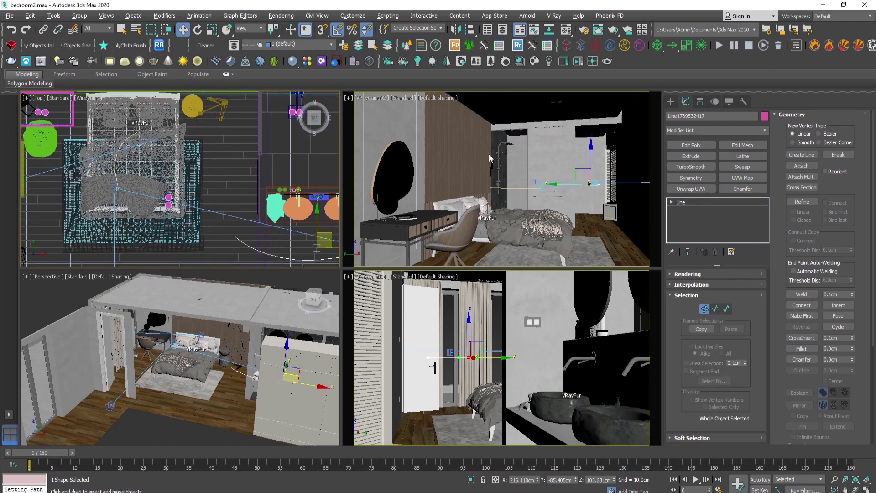
{"action": "left_click", "coordinate": [129, 139]}
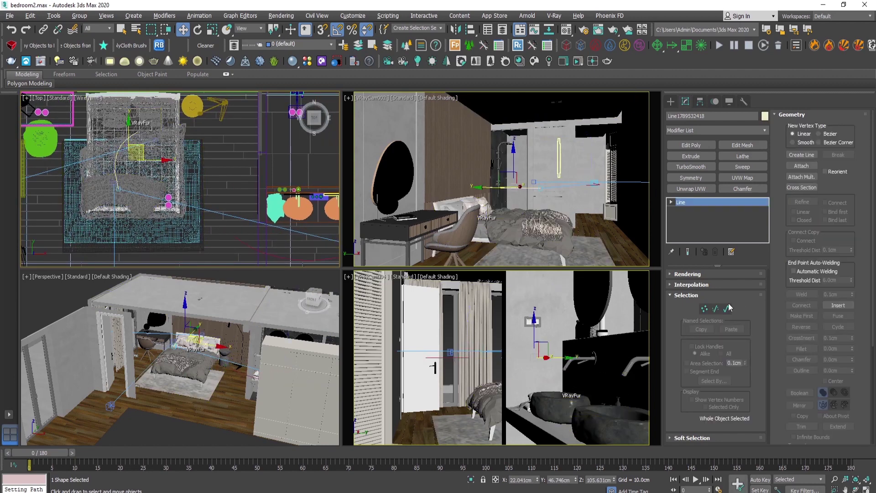
{"action": "left_click", "coordinate": [705, 309]}
{"action": "scroll", "coordinate": [160, 127], "scroll_direction": "up", "scroll_amount": 2}
{"action": "left_click_drag", "start_coordinate": [109, 147], "coordinate": [108, 148]}
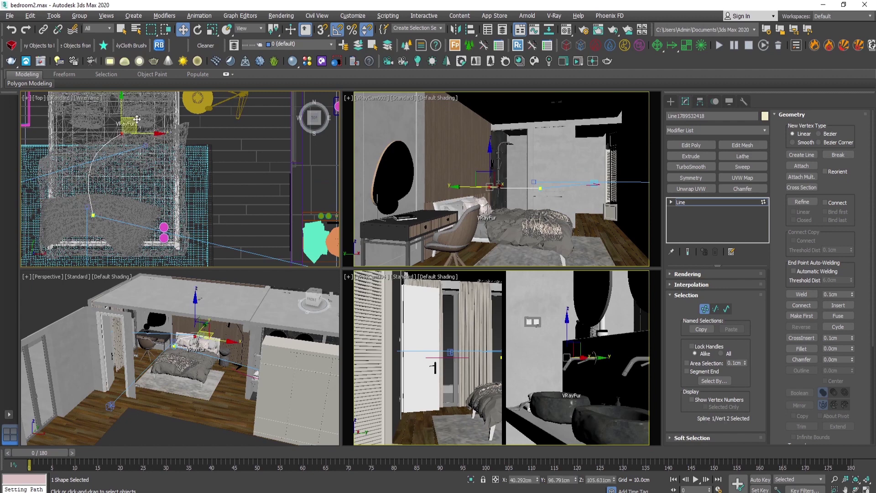
{"action": "left_click_drag", "start_coordinate": [137, 119], "coordinate": [164, 109]}
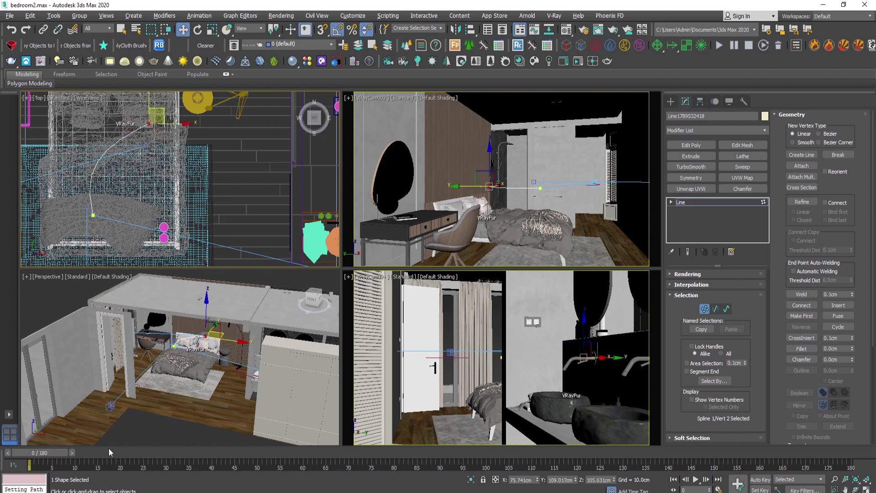
{"action": "left_click", "coordinate": [7, 454]}
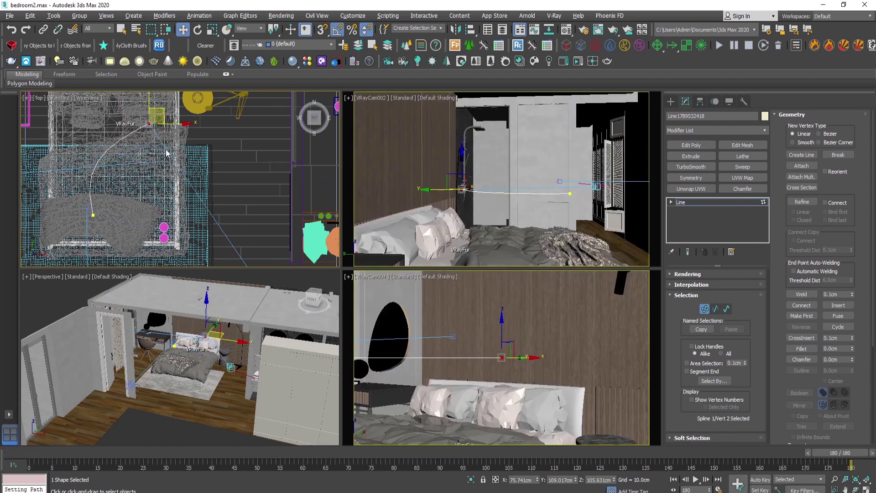
{"action": "middle_click_drag", "start_coordinate": [166, 153], "coordinate": [174, 146]}
{"action": "left_click_drag", "start_coordinate": [171, 107], "coordinate": [144, 109]}
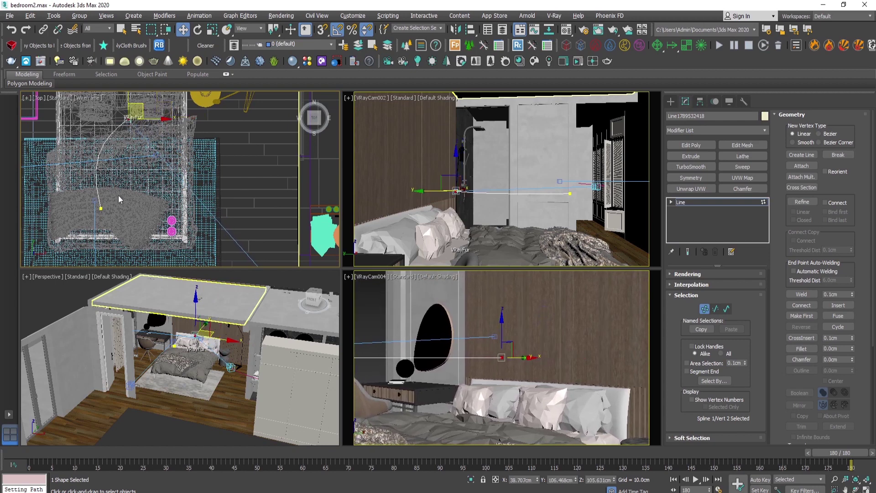
{"action": "left_click_drag", "start_coordinate": [866, 458], "coordinate": [70, 451]}
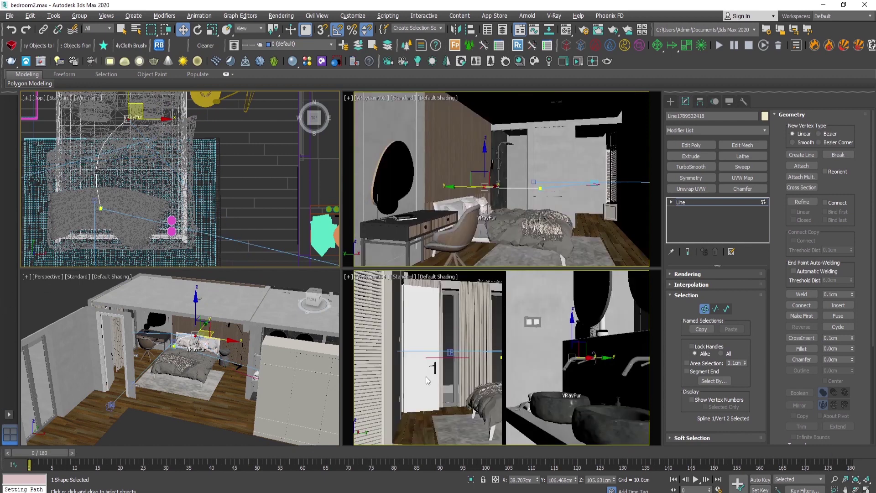
{"action": "middle_click_drag", "start_coordinate": [157, 162], "coordinate": [73, 161]}
{"action": "scroll", "coordinate": [77, 160], "scroll_direction": "down", "scroll_amount": 4}
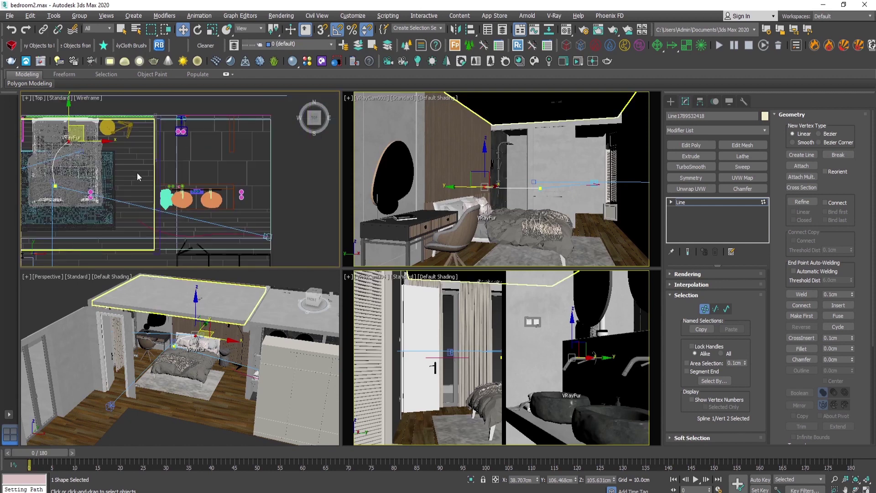
{"action": "middle_click_drag", "start_coordinate": [193, 196], "coordinate": [212, 191]}
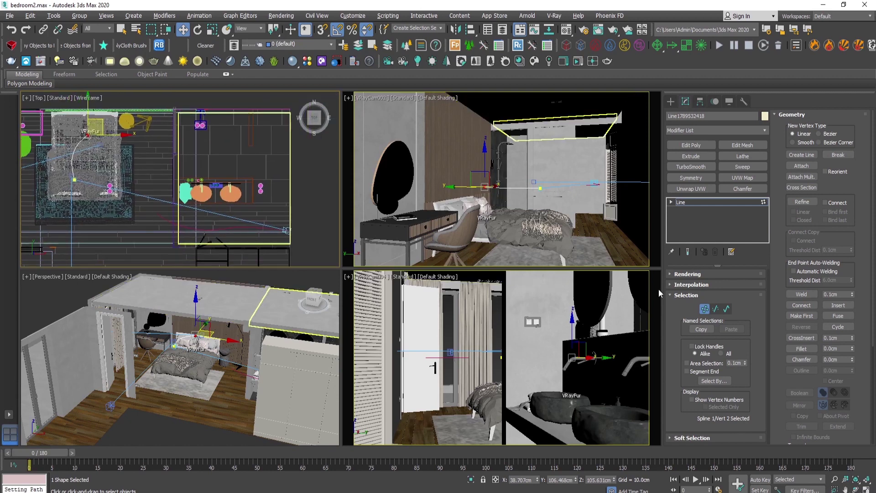
{"action": "left_click", "coordinate": [705, 310]}
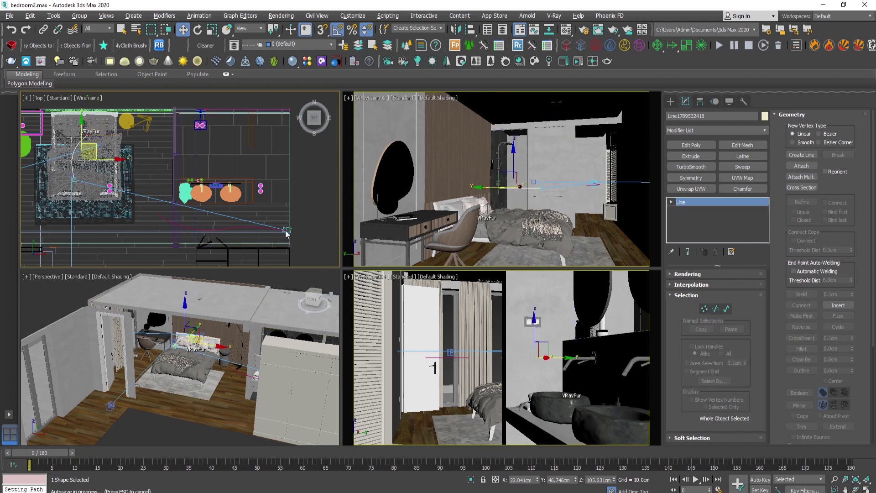
- With Auto Key on, key VRayCam004's focal length to 30 mm at frame 110
{"action": "left_click", "coordinate": [287, 232]}
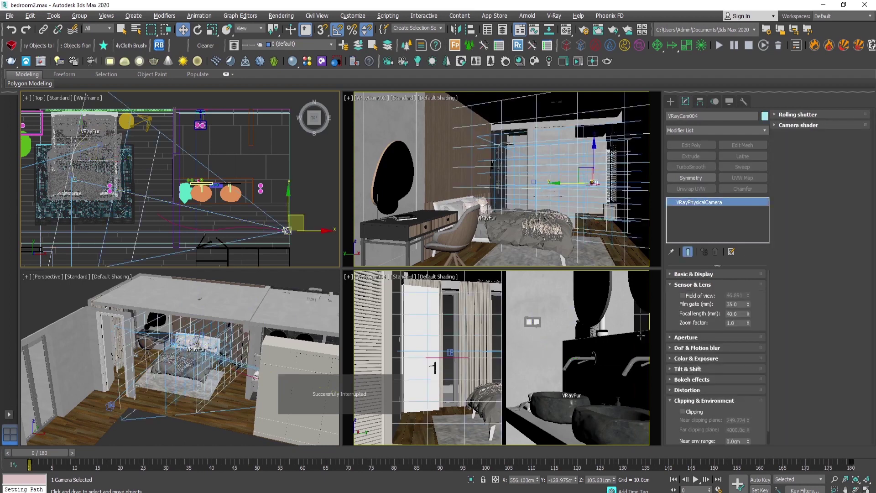
{"action": "left_click", "coordinate": [760, 480]}
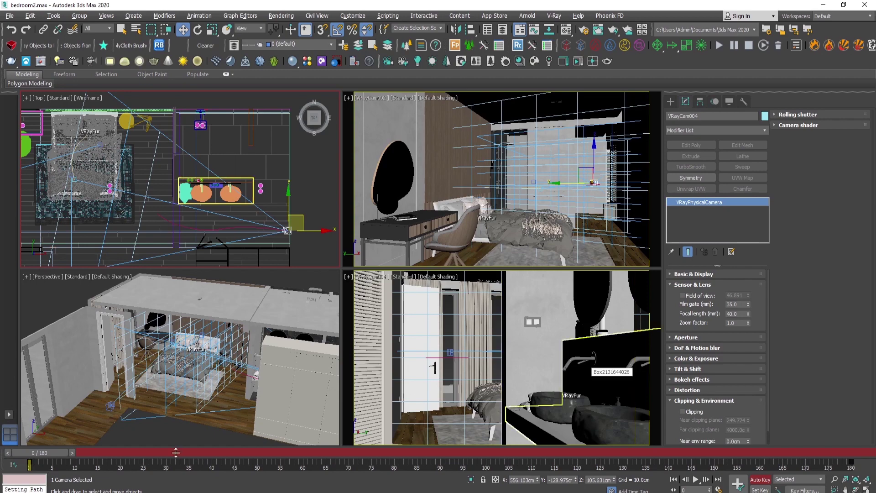
{"action": "left_click_drag", "start_coordinate": [45, 452], "coordinate": [534, 455]}
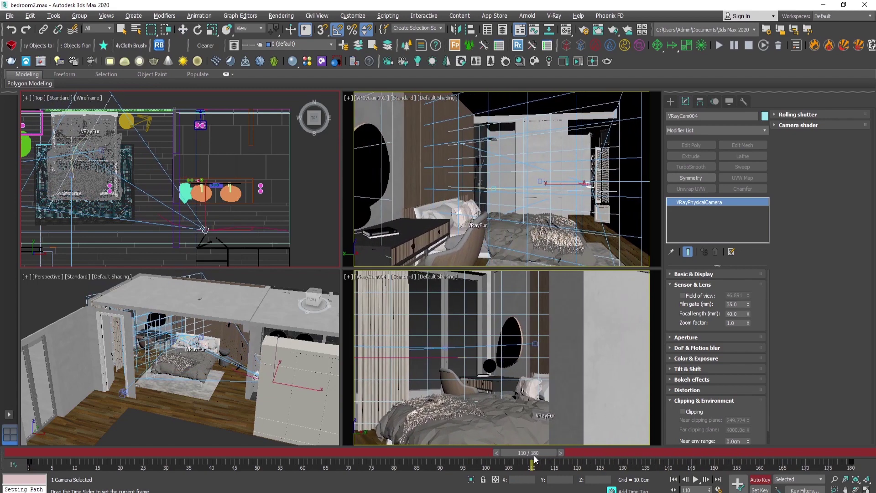
{"action": "key", "text": "w"}
{"action": "double_click", "coordinate": [743, 315]}
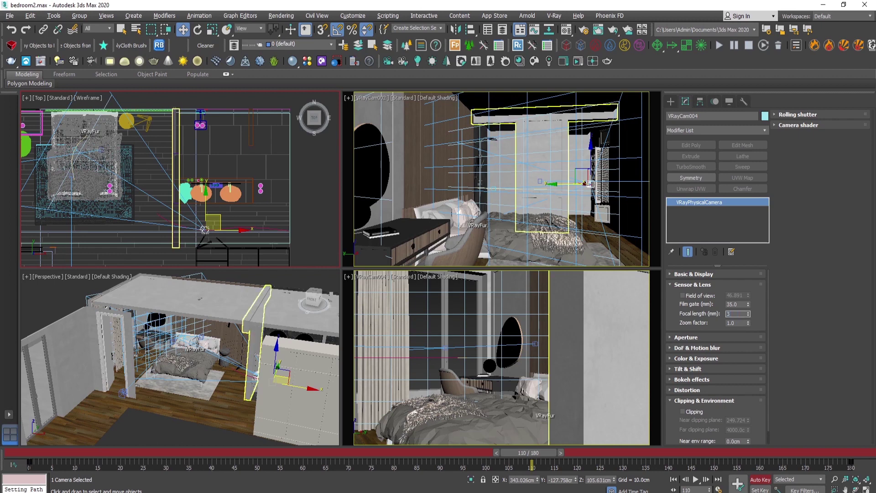
{"action": "type", "text": "30"}
{"action": "key", "text": "Return"}
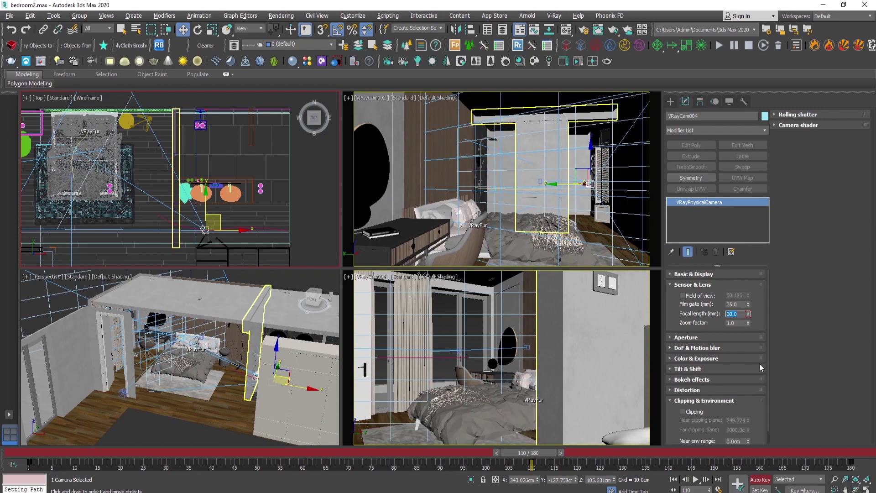
- Key a 22 mm focal length at frame 180, delete the frame-110 key, and preview
{"action": "left_click_drag", "start_coordinate": [525, 454], "coordinate": [851, 472]}
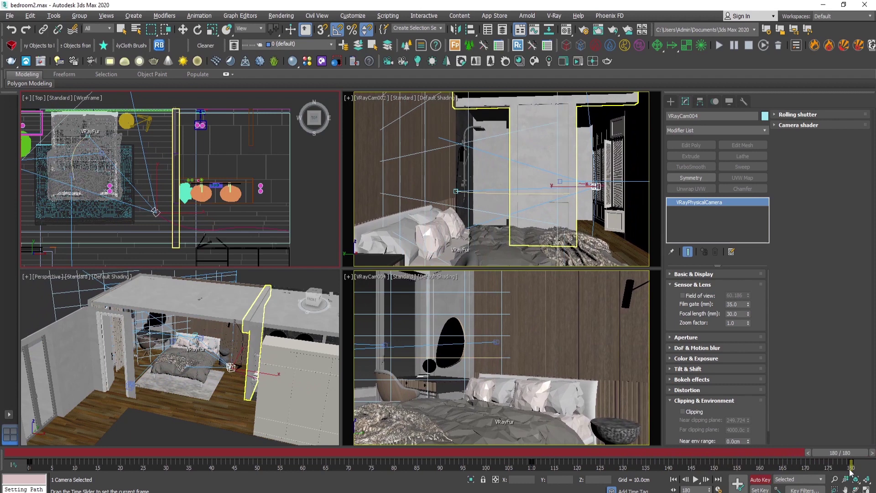
{"action": "key", "text": "w"}
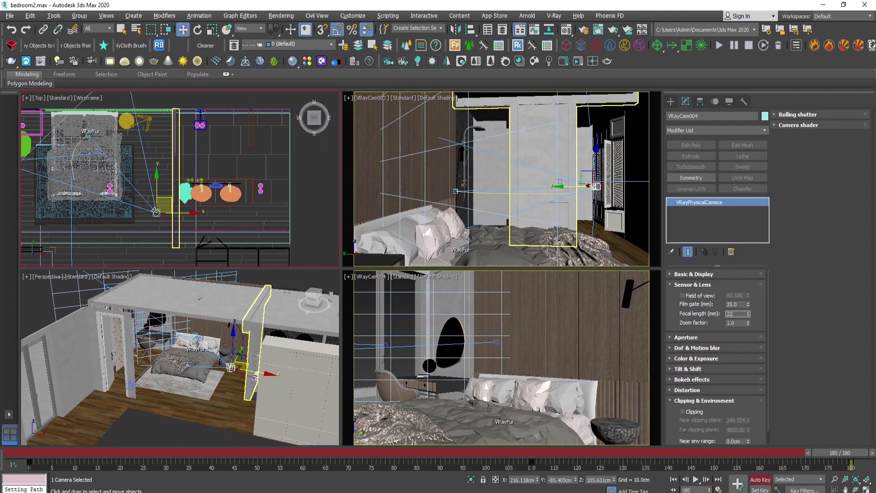
{"action": "type", "text": "22"}
{"action": "key", "text": "Return"}
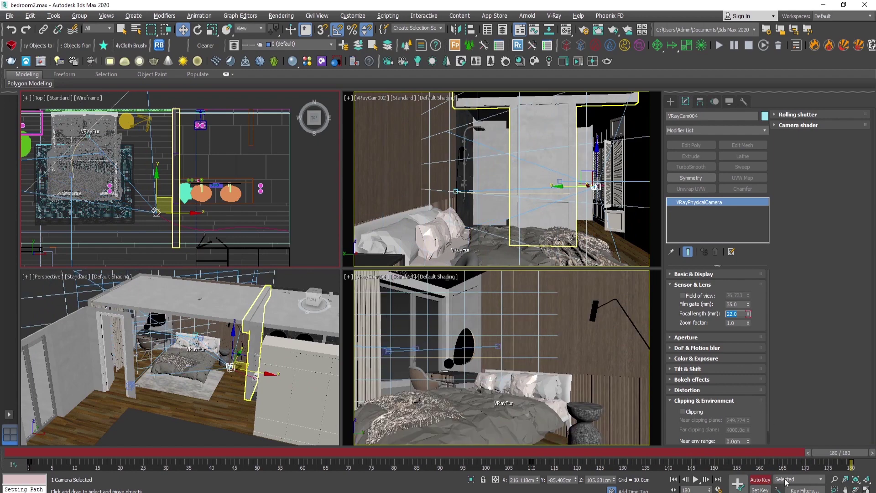
{"action": "left_click_drag", "start_coordinate": [839, 454], "coordinate": [775, 454]}
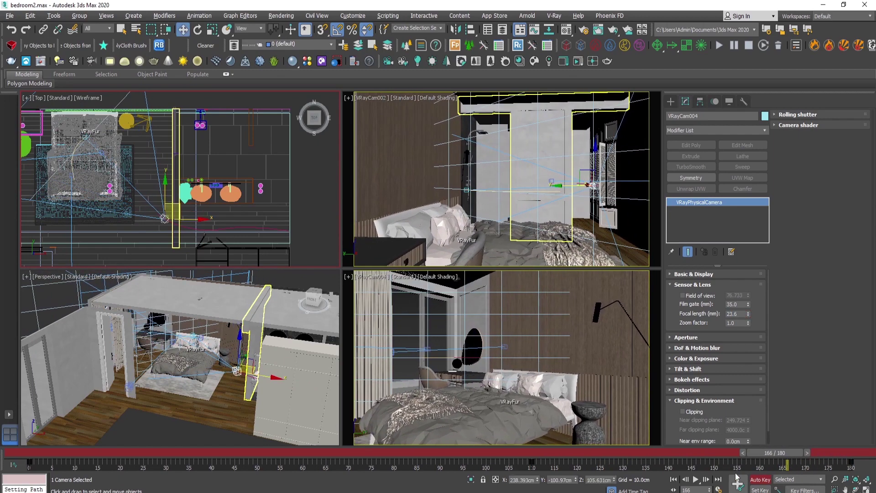
{"action": "right_click", "coordinate": [533, 465]}
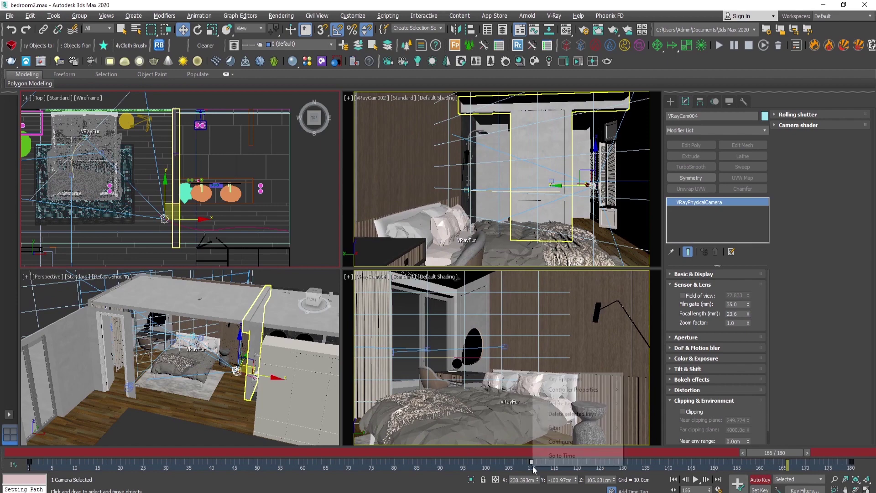
{"action": "left_click", "coordinate": [574, 413]}
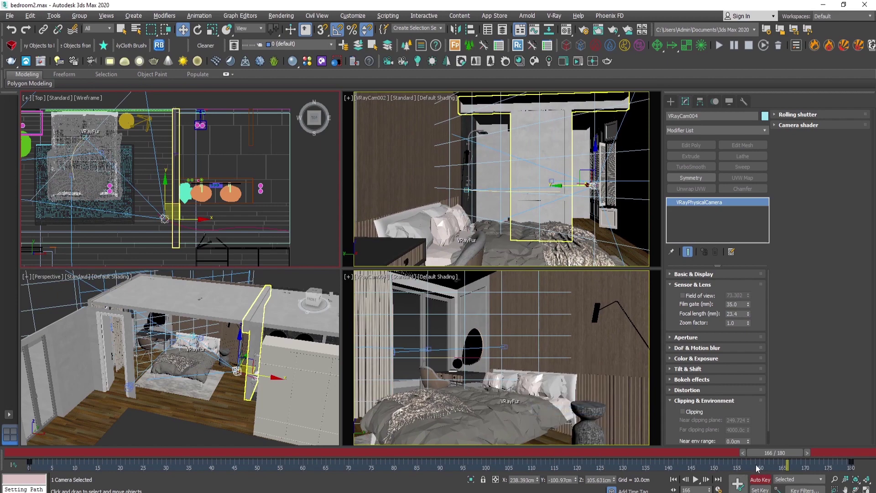
{"action": "left_click_drag", "start_coordinate": [761, 453], "coordinate": [864, 456]}
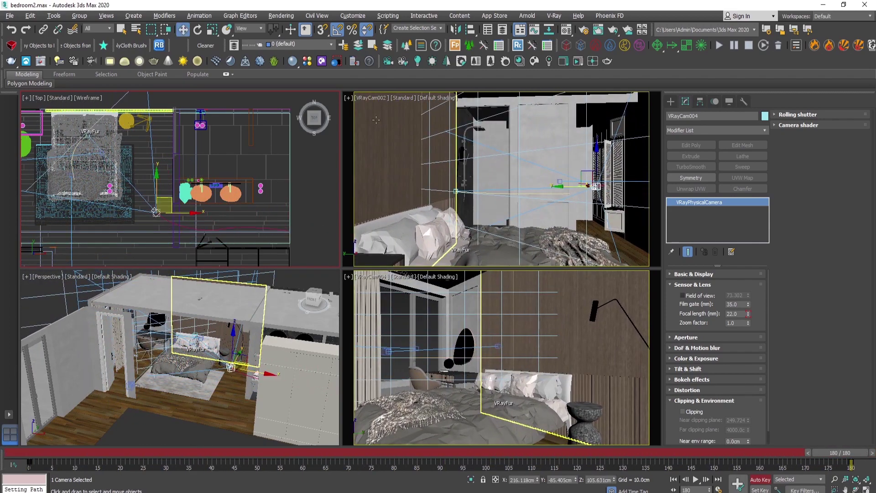
{"action": "scroll", "coordinate": [108, 151], "scroll_direction": "up", "scroll_amount": 8}
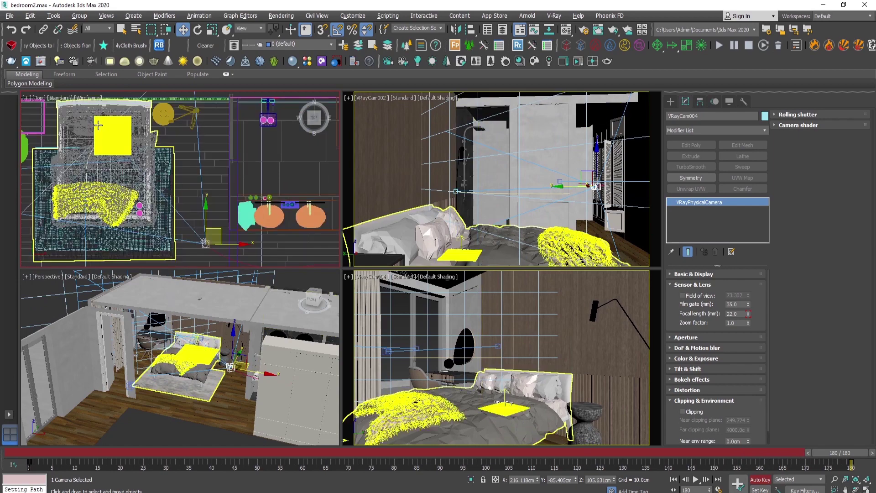
- Move a path vertex up and left, then scrub back to frame 0 to check the route
{"action": "left_click", "coordinate": [98, 170]}
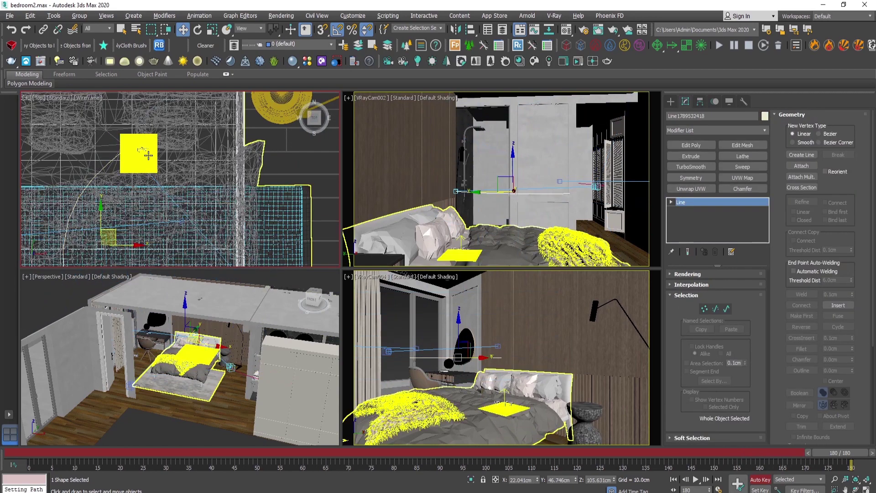
{"action": "left_click", "coordinate": [705, 309]}
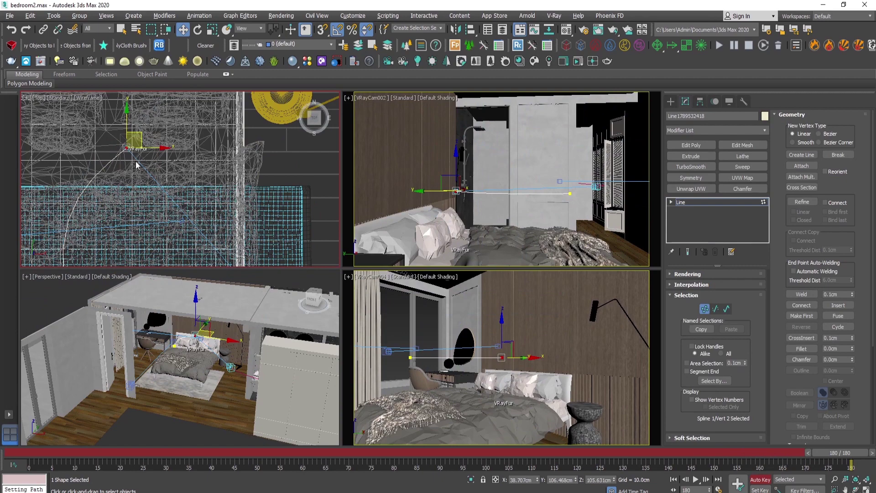
{"action": "scroll", "coordinate": [137, 166], "scroll_direction": "down", "scroll_amount": 5}
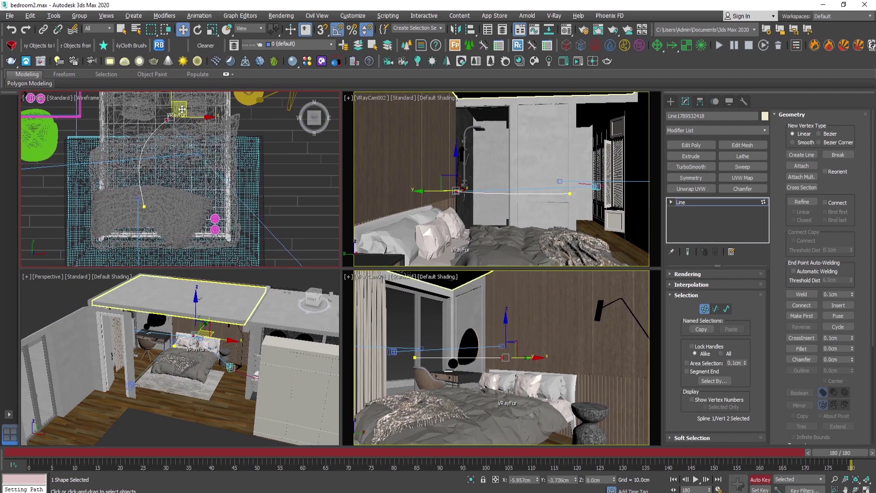
{"action": "left_click_drag", "start_coordinate": [182, 109], "coordinate": [165, 118]}
{"action": "scroll", "coordinate": [165, 140], "scroll_direction": "down", "scroll_amount": 2}
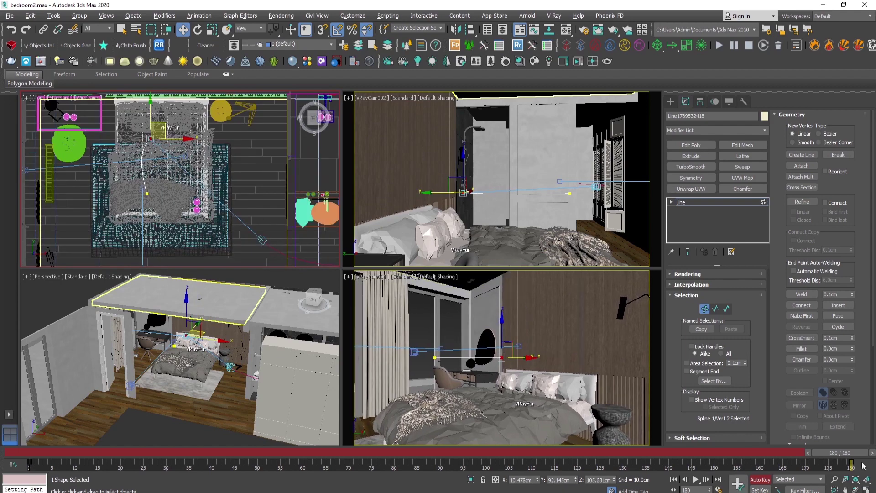
{"action": "left_click_drag", "start_coordinate": [851, 456], "coordinate": [362, 441]}
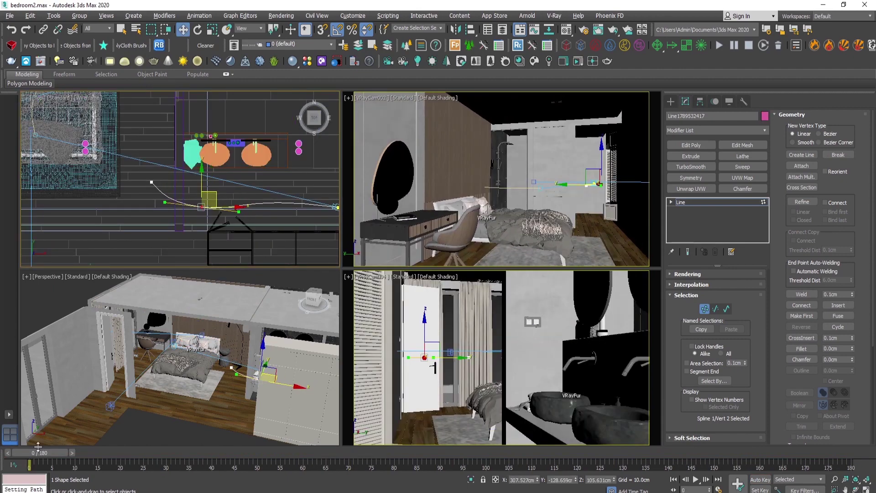
{"action": "left_click_drag", "start_coordinate": [54, 456], "coordinate": [2, 436]}
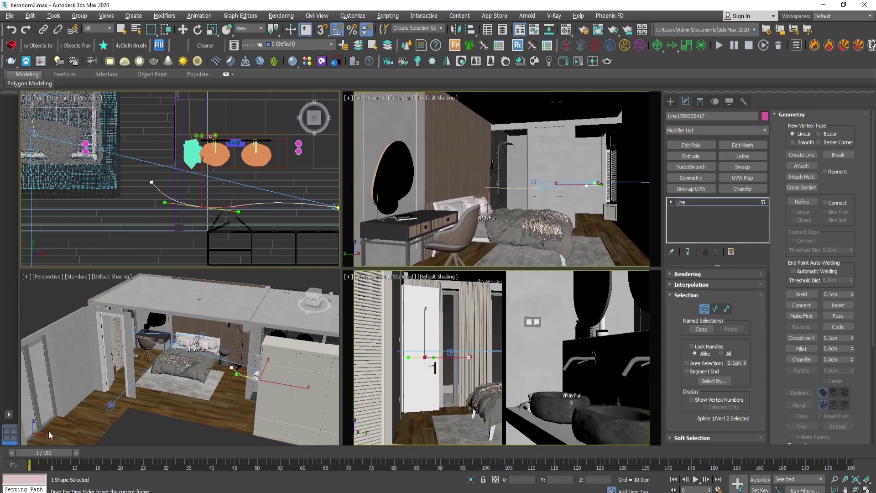
{"action": "left_click_drag", "start_coordinate": [46, 453], "coordinate": [9, 478]}
{"action": "scroll", "coordinate": [210, 187], "scroll_direction": "down", "scroll_amount": 3}
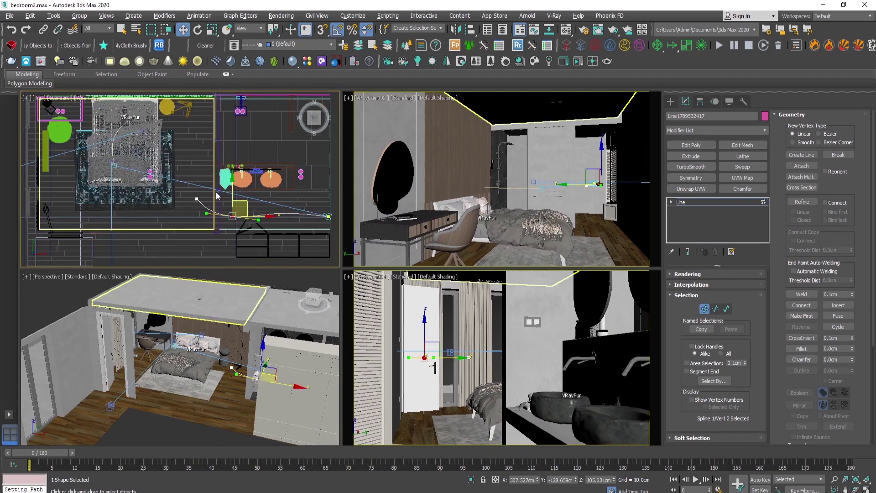
{"action": "middle_click_drag", "start_coordinate": [231, 191], "coordinate": [209, 191]}
{"action": "left_click", "coordinate": [75, 437]}
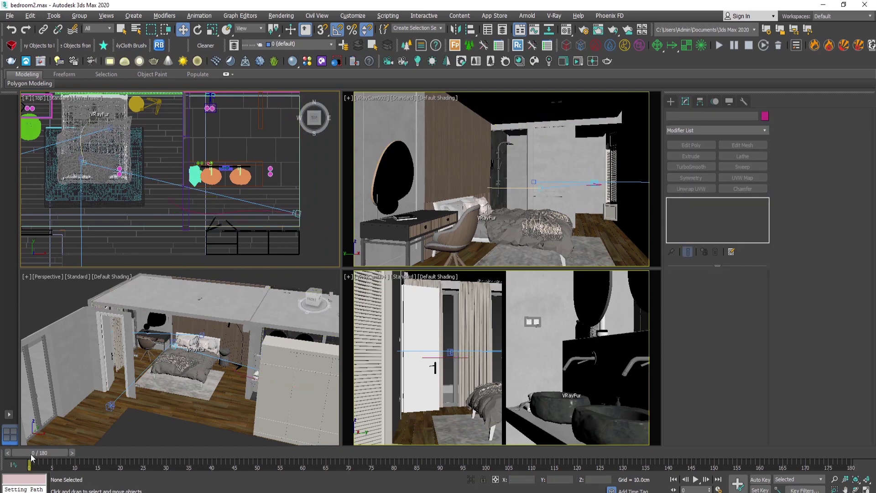
- Scrub the timeline, rewind to frame 0, and play the three-camera walkthrough from the start
{"action": "left_click_drag", "start_coordinate": [32, 457], "coordinate": [154, 454]}
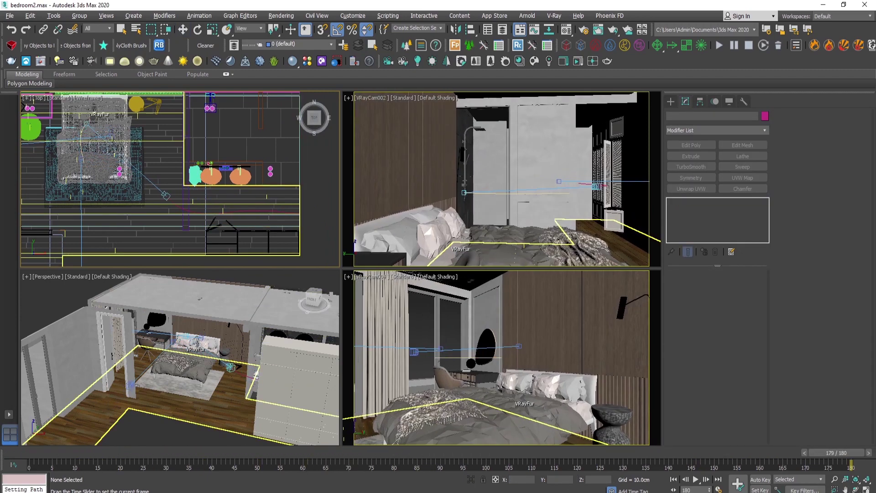
{"action": "left_click_drag", "start_coordinate": [414, 453], "coordinate": [788, 453]}
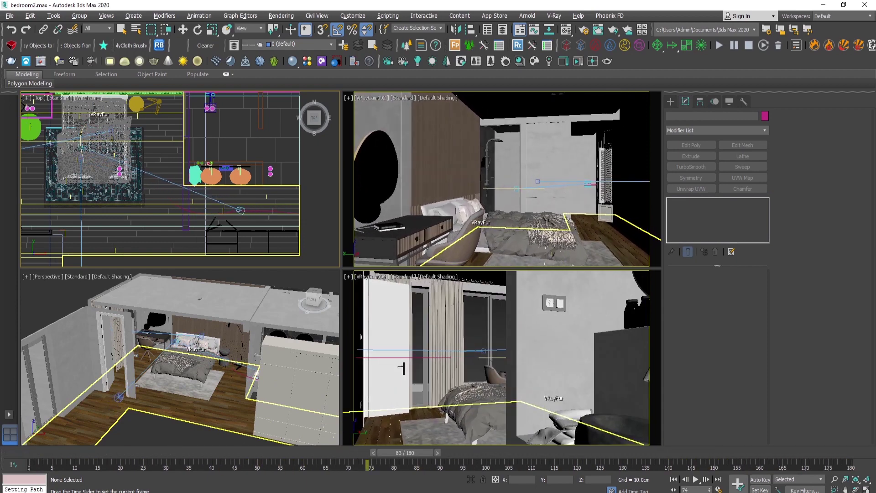
{"action": "left_click_drag", "start_coordinate": [567, 466], "coordinate": [1, 448]}
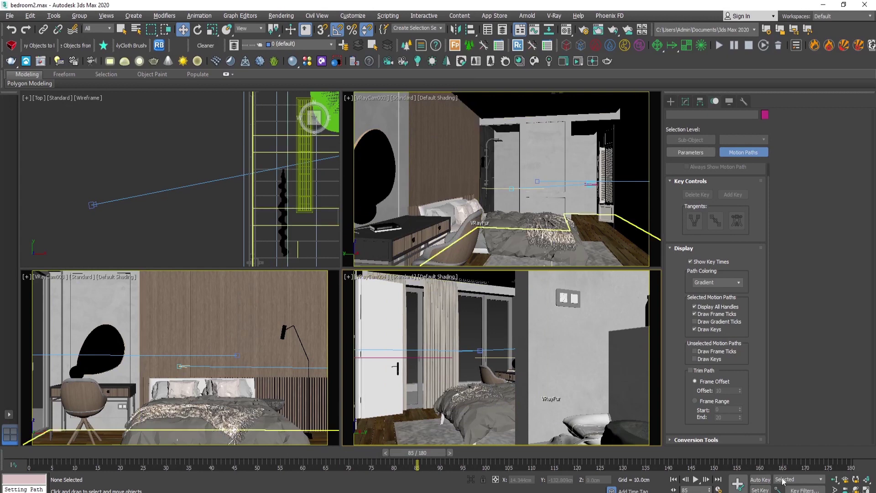
{"action": "left_click_drag", "start_coordinate": [398, 453], "coordinate": [1, 461]}
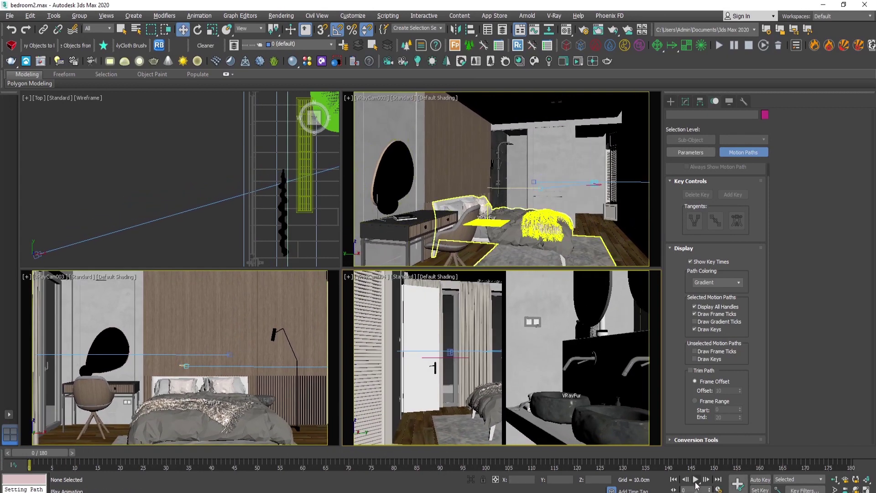
{"action": "left_click", "coordinate": [696, 481]}
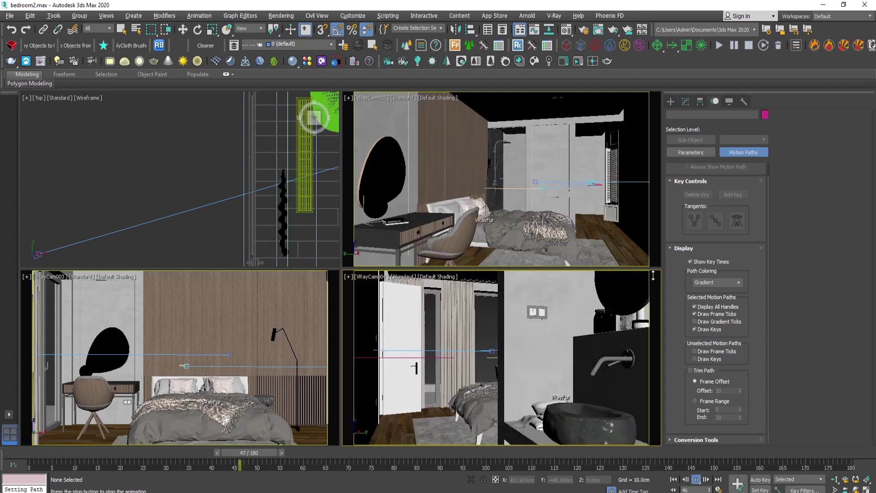